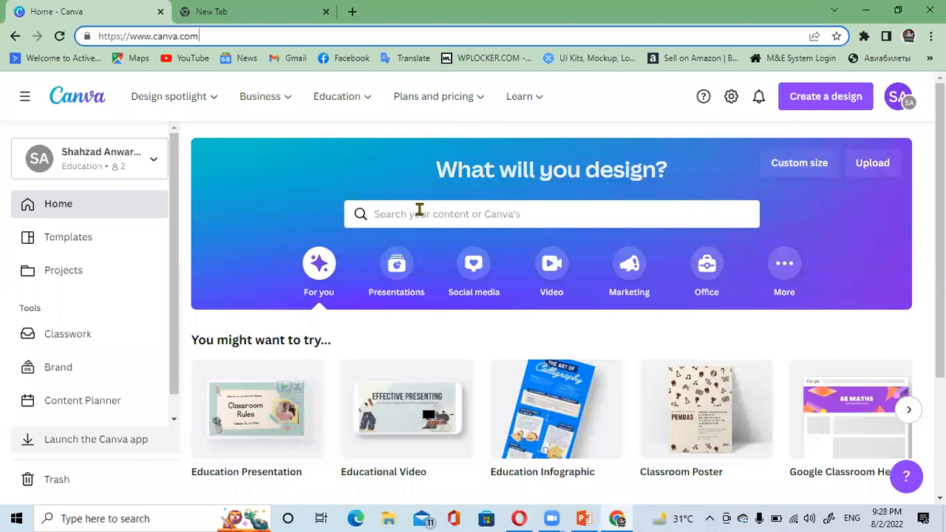
Step: Look up template suggestions for "facebook post" and close the suggestion list
{"action": "left_click", "coordinate": [419, 213]}
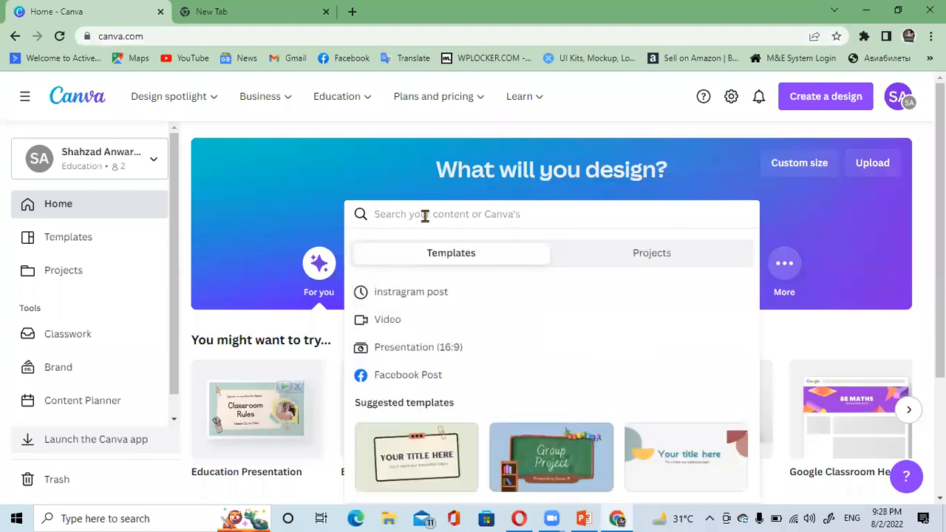
{"action": "type", "text": "fac"}
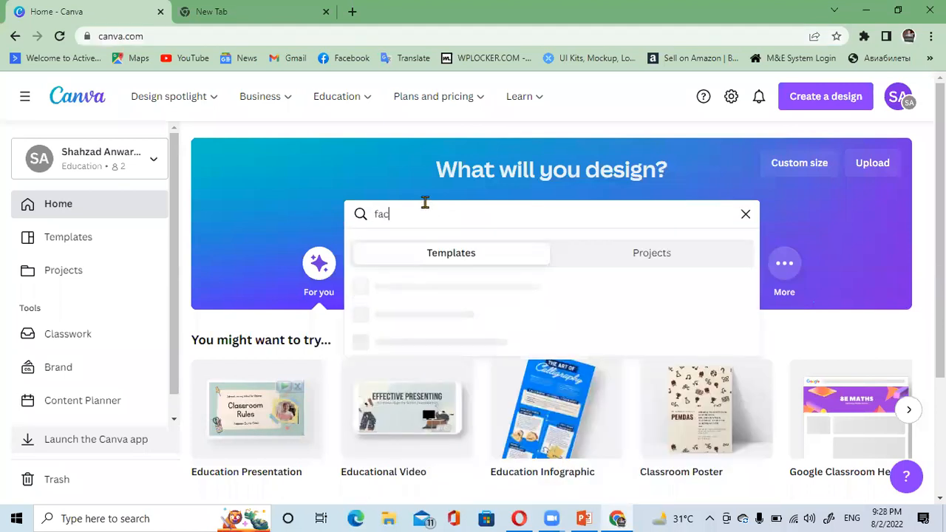
{"action": "type", "text": "ce"}
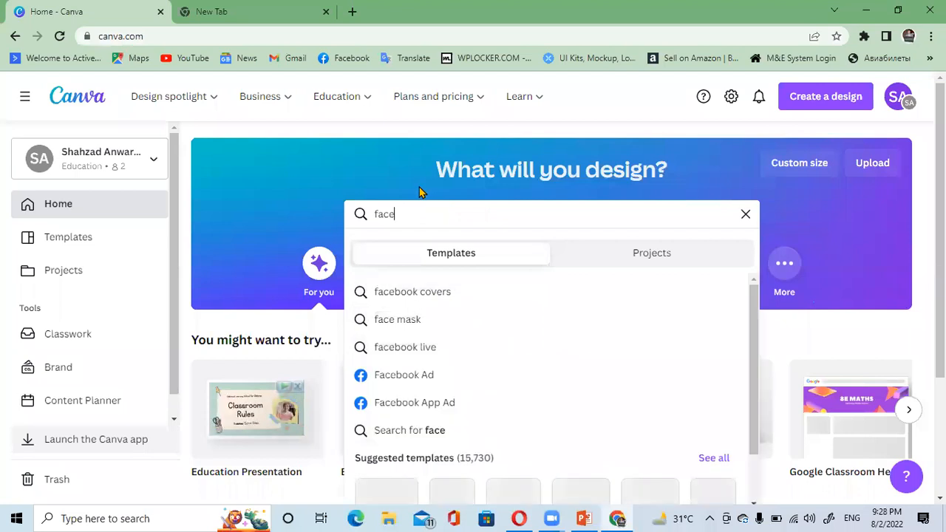
{"action": "type", "text": "book"}
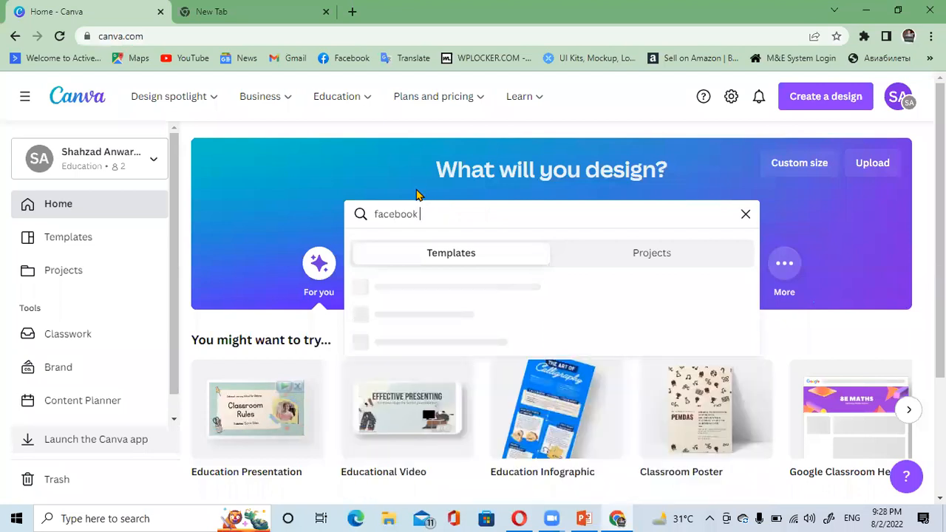
{"action": "type", "text": " o"}
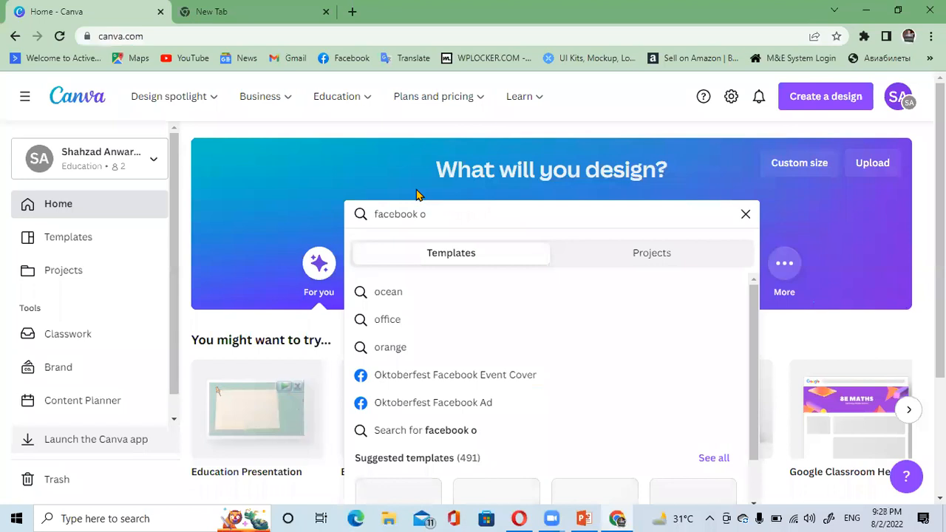
{"action": "key", "text": "BackSpace"}
{"action": "type", "text": "post"}
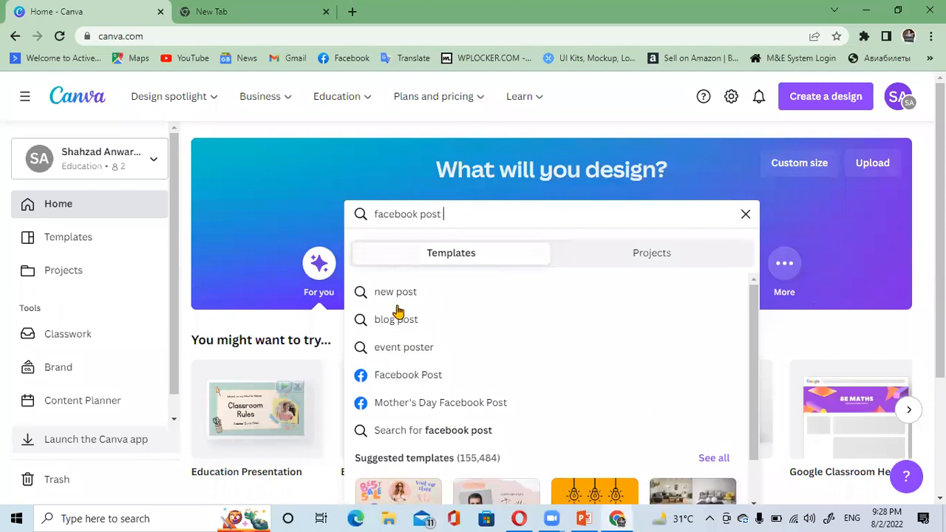
{"action": "left_click", "coordinate": [858, 224]}
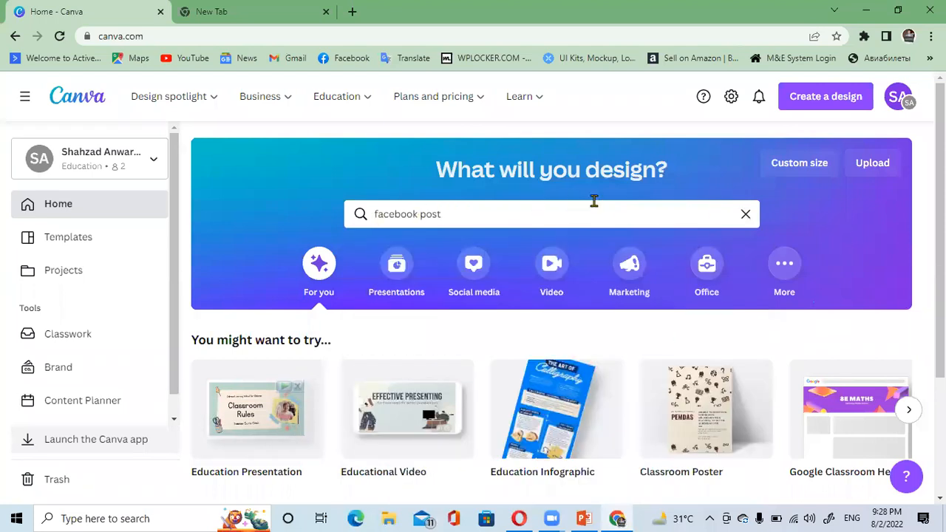
Step: Clear the "facebook post" text from the template search and close the suggestions
{"action": "left_click", "coordinate": [555, 210]}
{"action": "key", "text": "BackSpace"}
{"action": "key", "text": "BackSpace"}
{"action": "key", "text": "BackSpace"}
{"action": "key", "text": "BackSpace"}
{"action": "key", "text": "BackSpace"}
{"action": "key", "text": "BackSpace"}
{"action": "key", "text": "BackSpace"}
{"action": "key", "text": "BackSpace"}
{"action": "key", "text": "BackSpace"}
{"action": "key", "text": "BackSpace"}
{"action": "key", "text": "BackSpace"}
{"action": "key", "text": "BackSpace"}
{"action": "key", "text": "BackSpace"}
{"action": "key", "text": "BackSpace"}
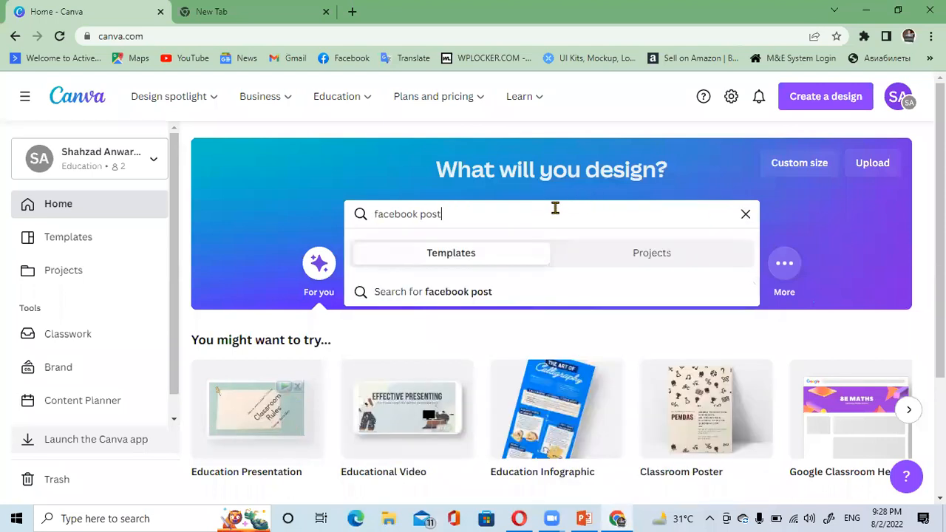
{"action": "left_click", "coordinate": [797, 221]}
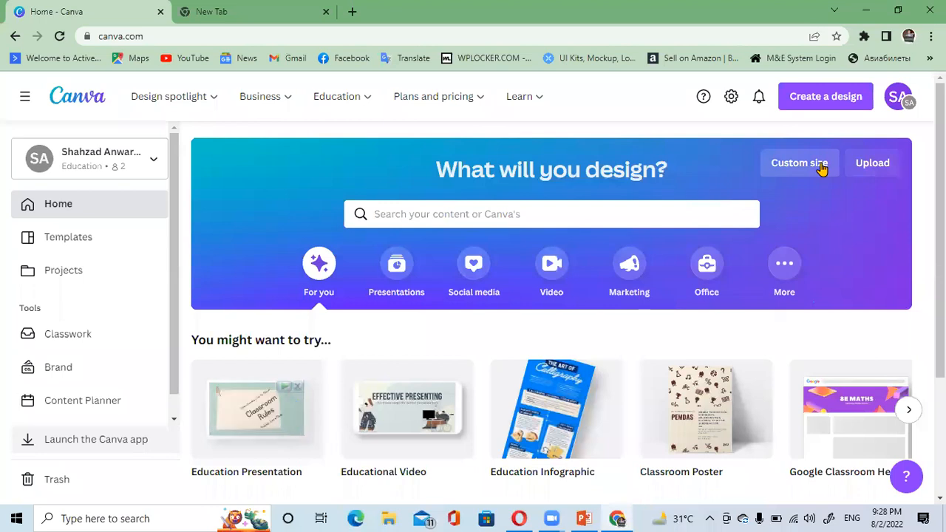
Step: View the custom size options for a new design, close them, and glance over the home page
{"action": "left_click", "coordinate": [822, 168]}
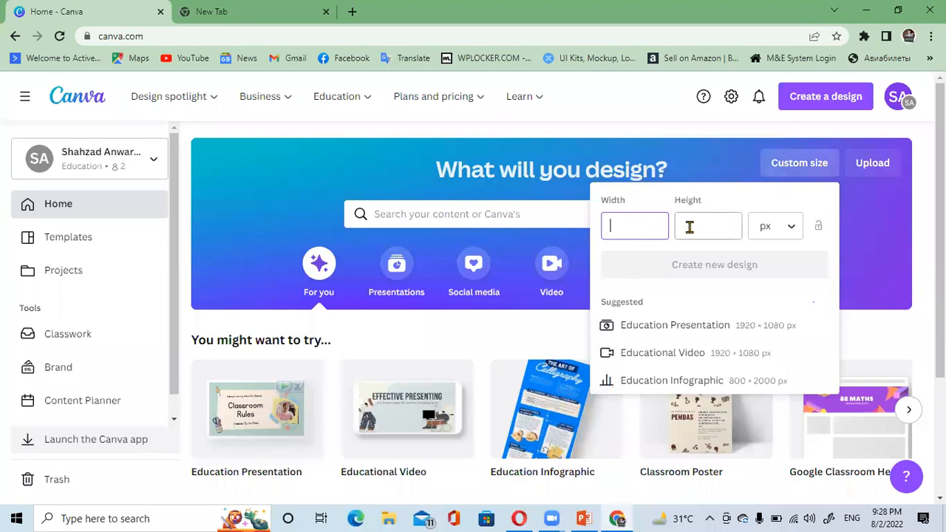
{"action": "left_click", "coordinate": [865, 261]}
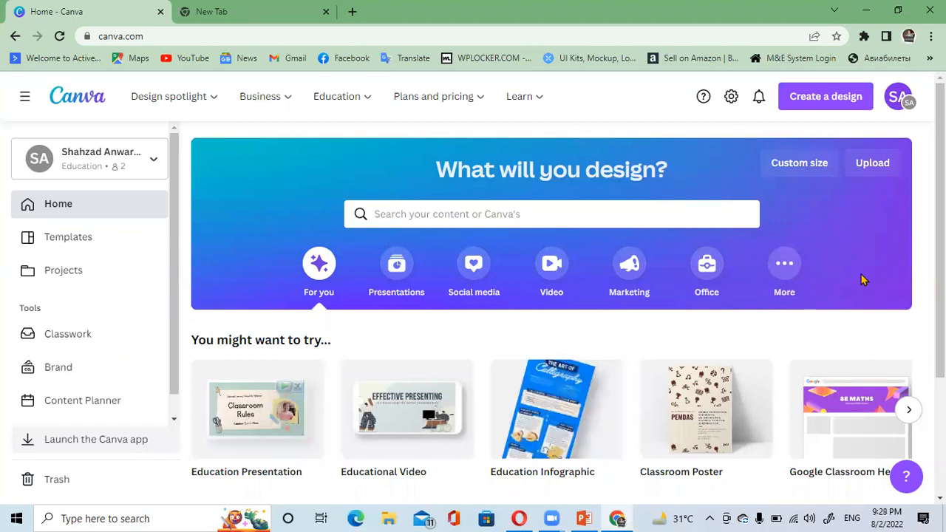
{"action": "scroll", "coordinate": [862, 276], "scroll_direction": "down", "scroll_amount": 1}
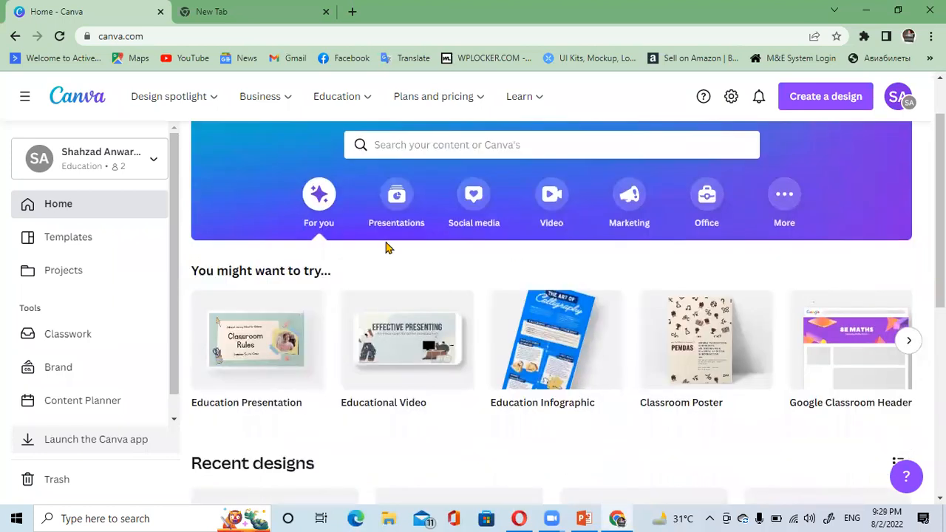
{"action": "scroll", "coordinate": [355, 260], "scroll_direction": "up", "scroll_amount": 1}
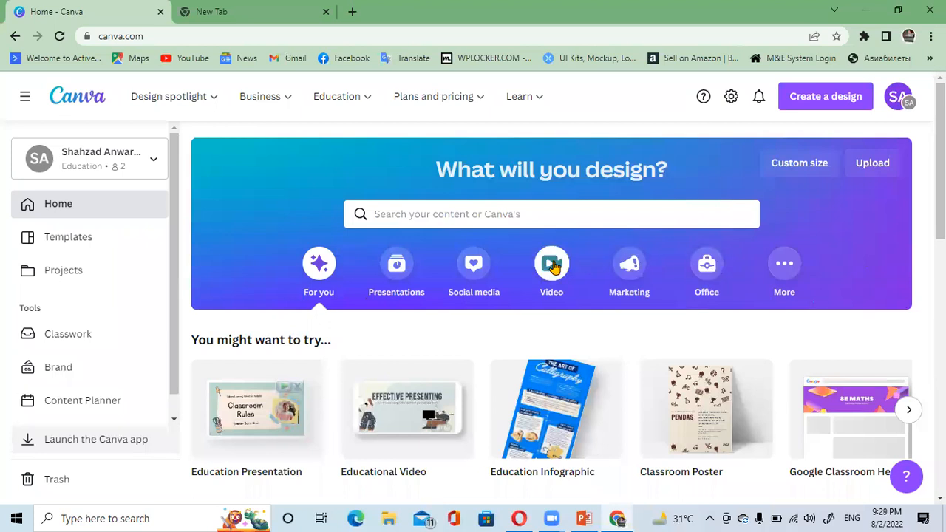
Step: Show the Social media design category and look through its popular design types
{"action": "right_click", "coordinate": [471, 269]}
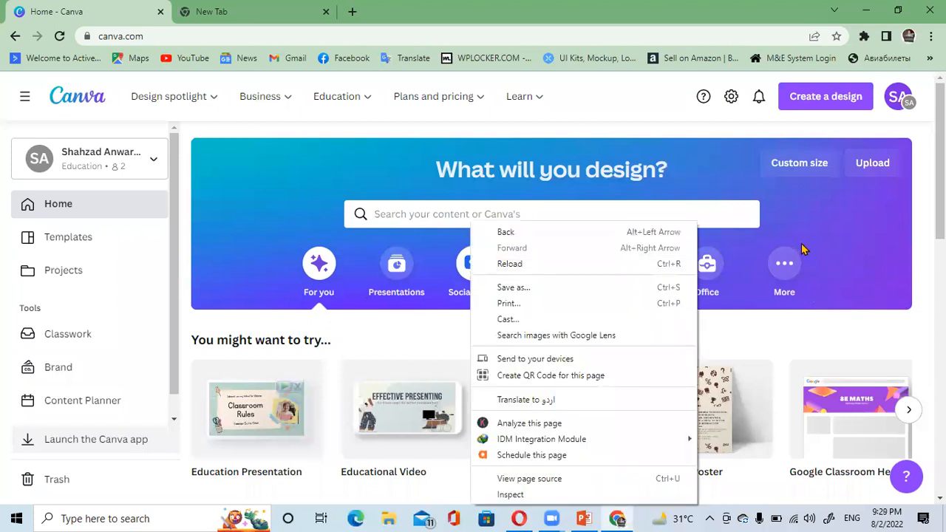
{"action": "left_click", "coordinate": [466, 263]}
{"action": "left_click", "coordinate": [473, 264]}
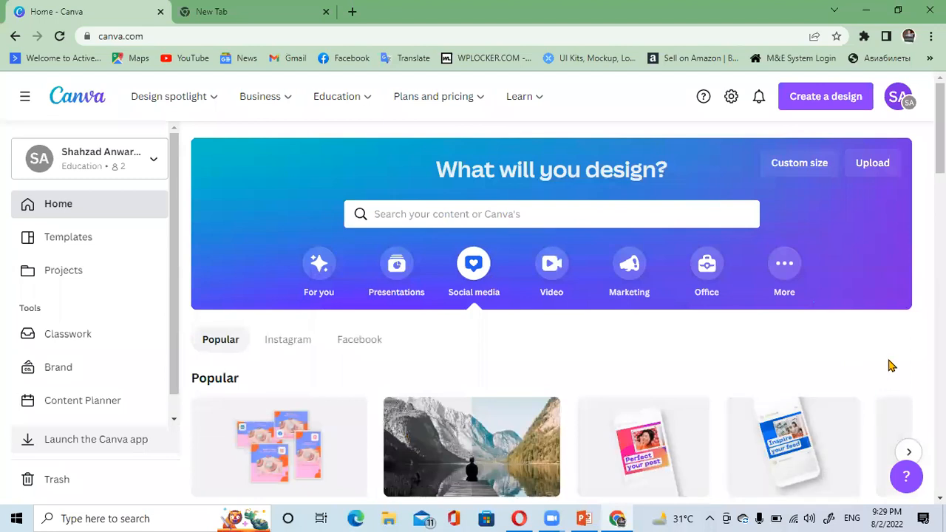
{"action": "scroll", "coordinate": [278, 291], "scroll_direction": "down", "scroll_amount": 2}
{"action": "scroll", "coordinate": [564, 296], "scroll_direction": "up", "scroll_amount": 2}
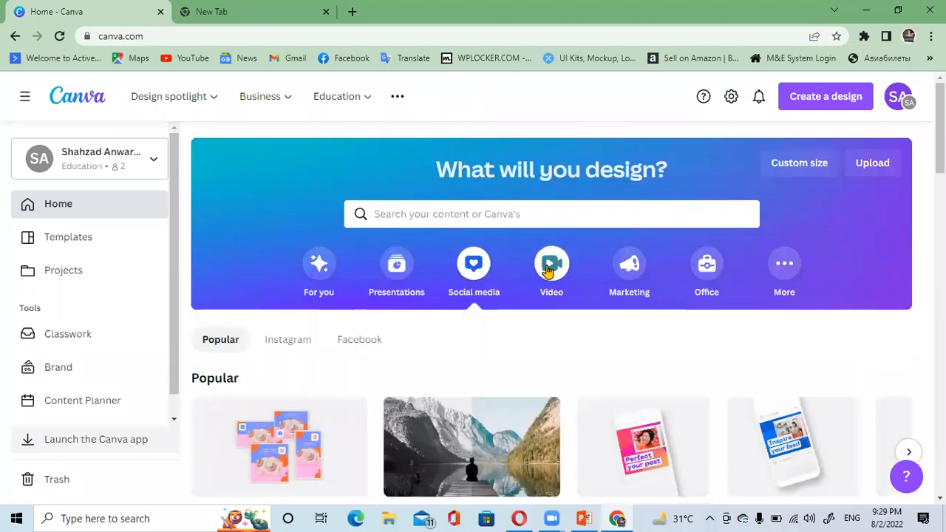
Step: Show the Video design category and look through its formats and templates
{"action": "left_click", "coordinate": [547, 266]}
{"action": "scroll", "coordinate": [401, 320], "scroll_direction": "down", "scroll_amount": 3}
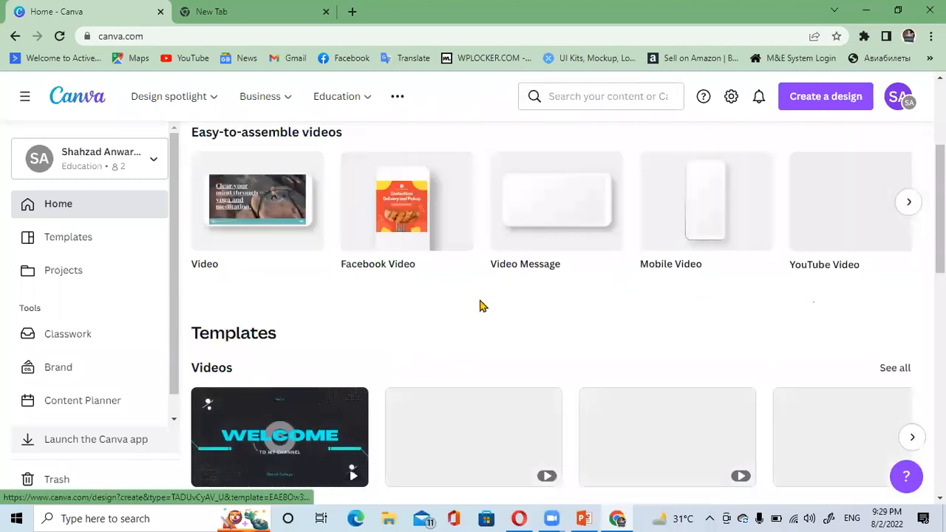
{"action": "scroll", "coordinate": [621, 397], "scroll_direction": "up", "scroll_amount": 3}
Step: Show the Marketing design category and look through its popular types and online ads
{"action": "left_click", "coordinate": [629, 264]}
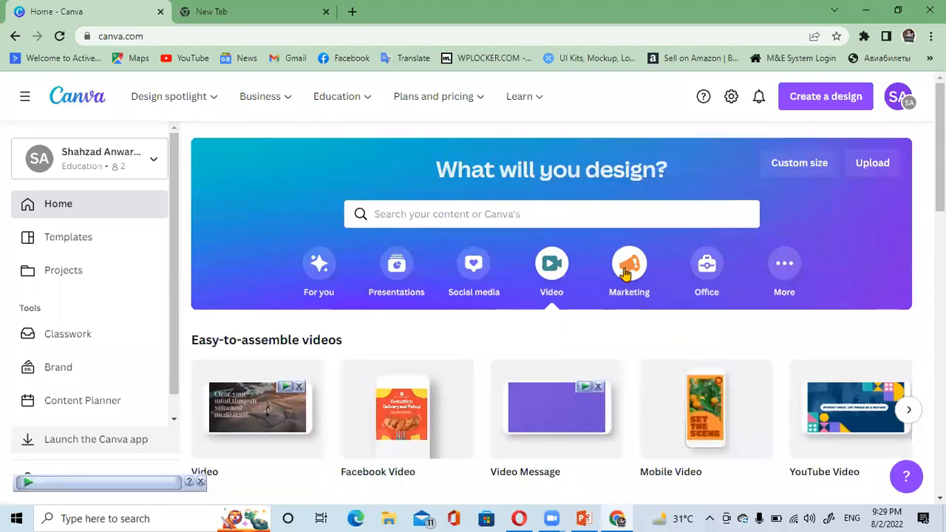
{"action": "scroll", "coordinate": [250, 245], "scroll_direction": "down", "scroll_amount": 2}
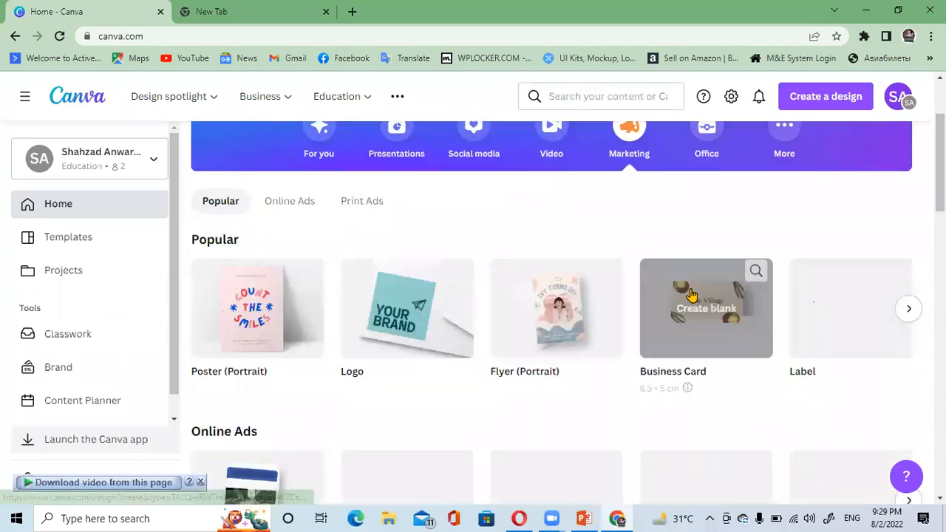
{"action": "scroll", "coordinate": [691, 295], "scroll_direction": "down", "scroll_amount": 2}
{"action": "scroll", "coordinate": [691, 295], "scroll_direction": "up", "scroll_amount": 4}
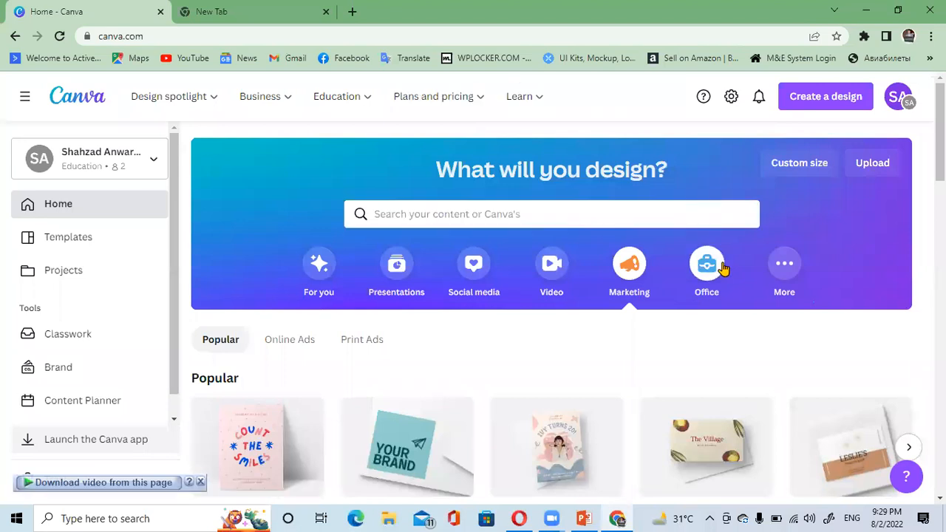
Step: Look through the Office and More design categories and return to the For you suggestions
{"action": "left_click", "coordinate": [721, 271]}
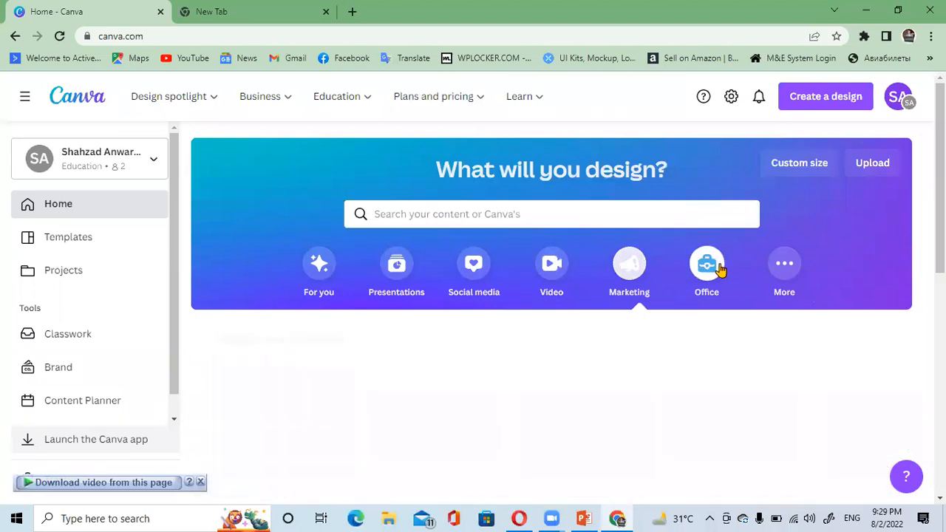
{"action": "left_click", "coordinate": [796, 266]}
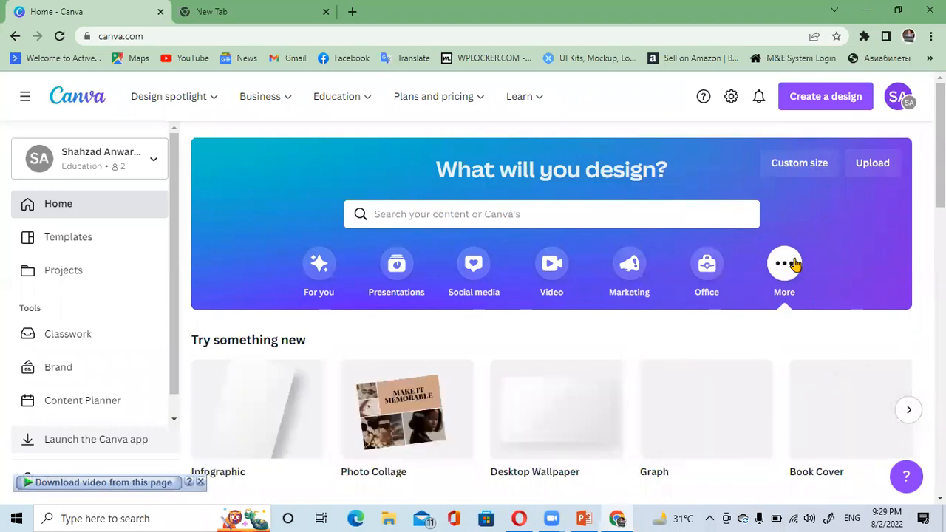
{"action": "scroll", "coordinate": [765, 441], "scroll_direction": "down", "scroll_amount": 3}
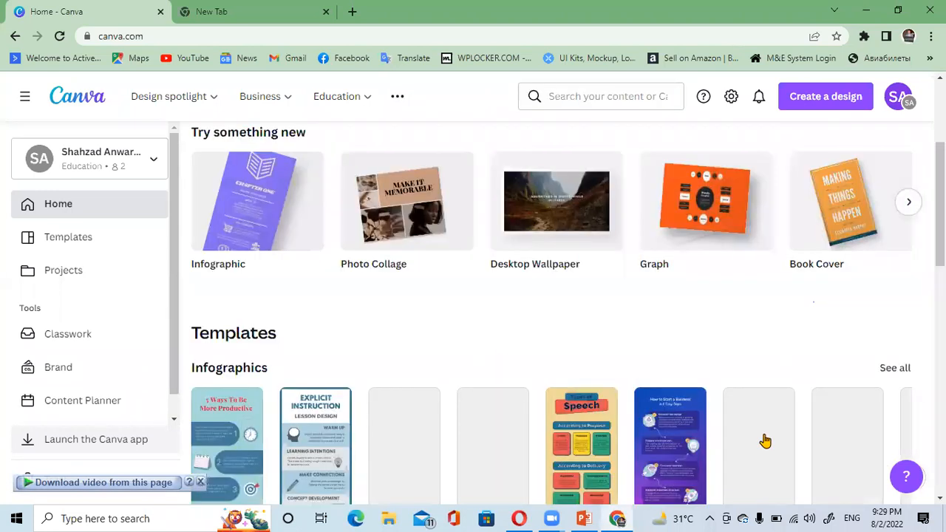
{"action": "scroll", "coordinate": [728, 302], "scroll_direction": "up", "scroll_amount": 3}
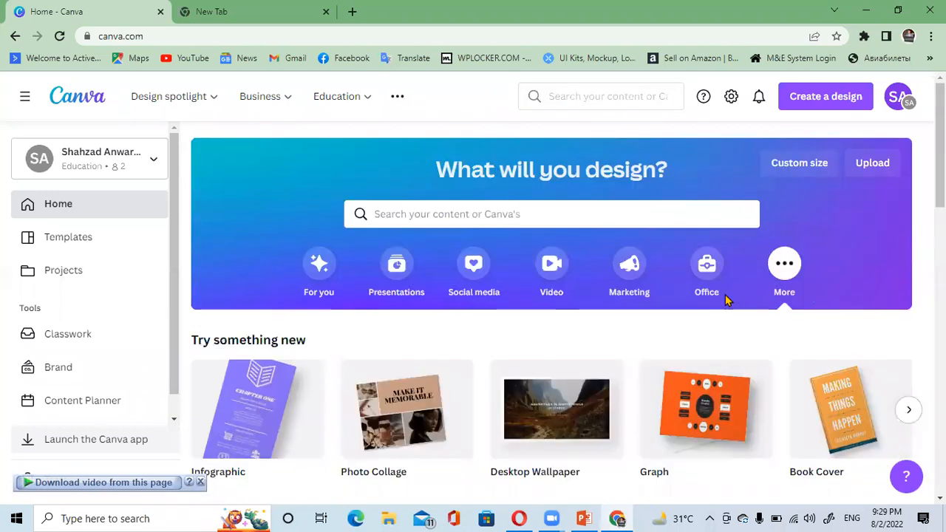
{"action": "left_click", "coordinate": [320, 271]}
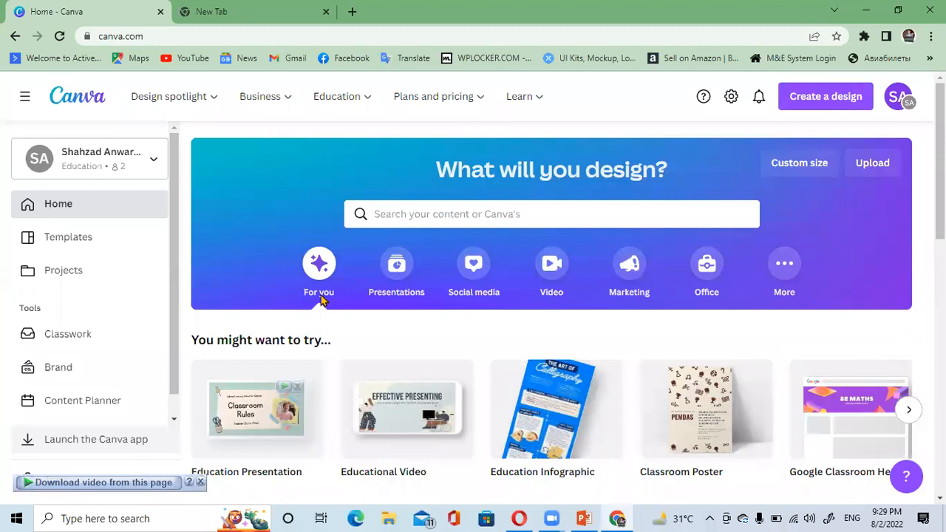
Step: View the file upload options and close them without uploading anything
{"action": "left_click", "coordinate": [889, 162]}
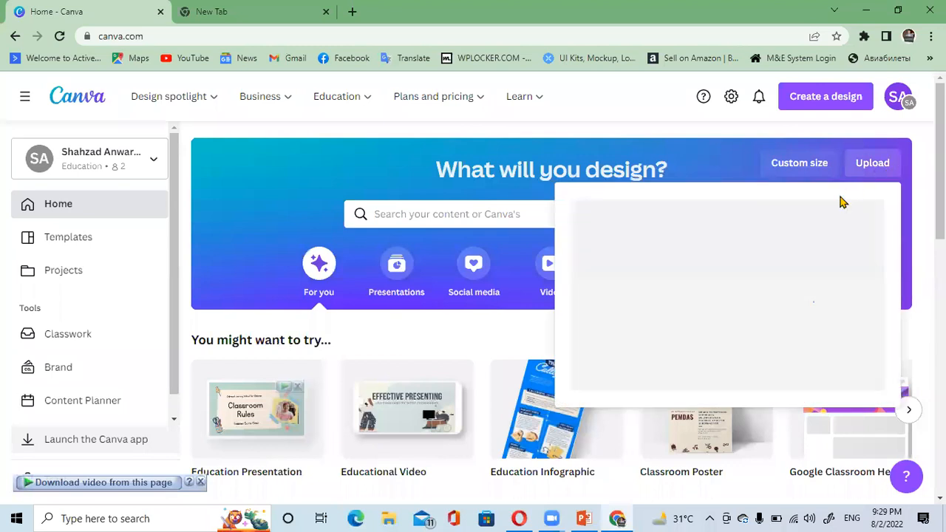
{"action": "left_click", "coordinate": [267, 220]}
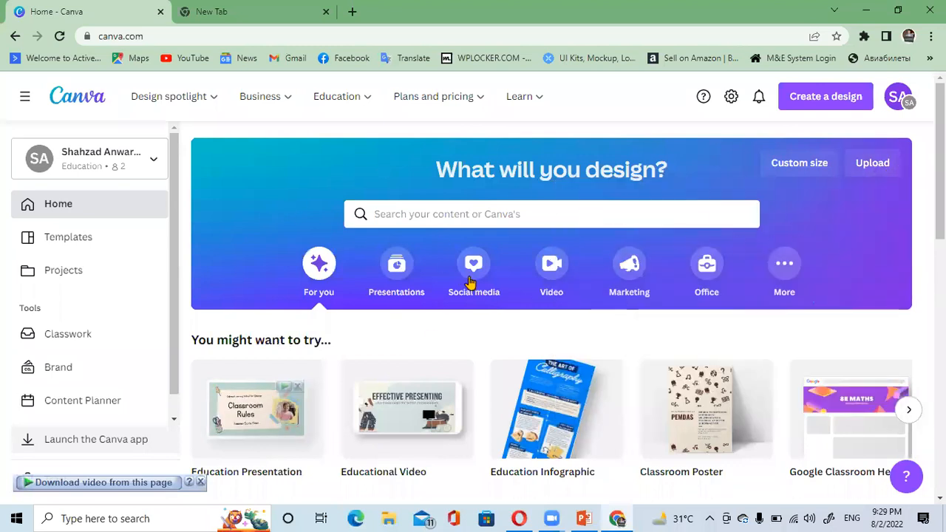
Step: Look over the side navigation's pages and tools, and try hiding and showing the navigation
{"action": "mouse_move", "coordinate": [168, 96]}
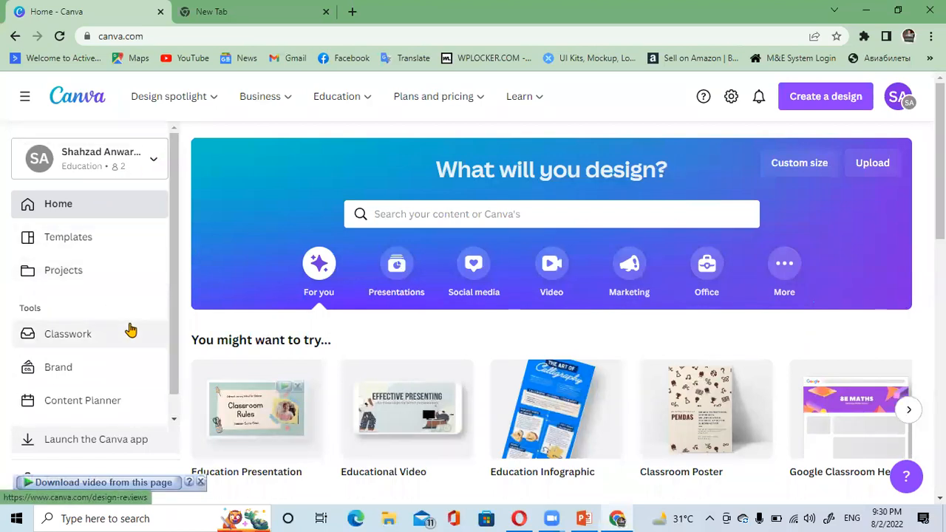
{"action": "scroll", "coordinate": [111, 349], "scroll_direction": "down", "scroll_amount": 1}
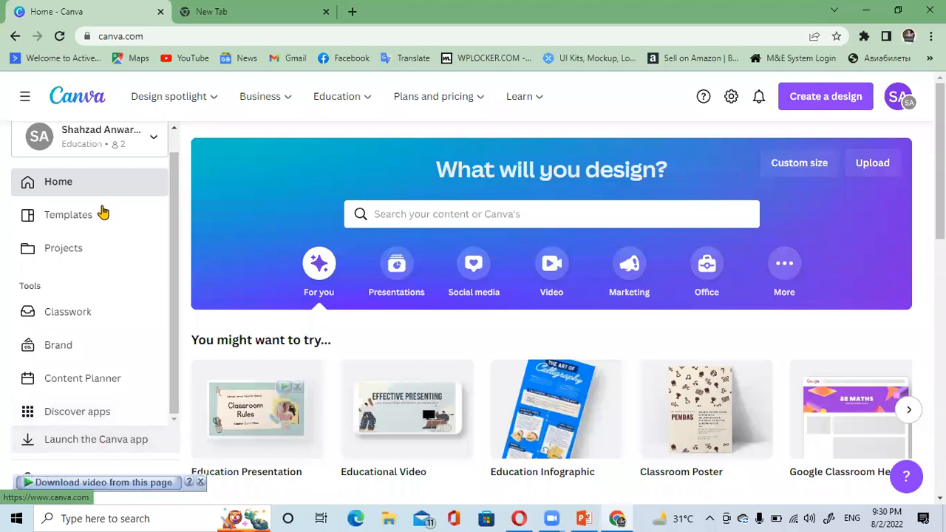
{"action": "scroll", "coordinate": [180, 281], "scroll_direction": "up", "scroll_amount": 1}
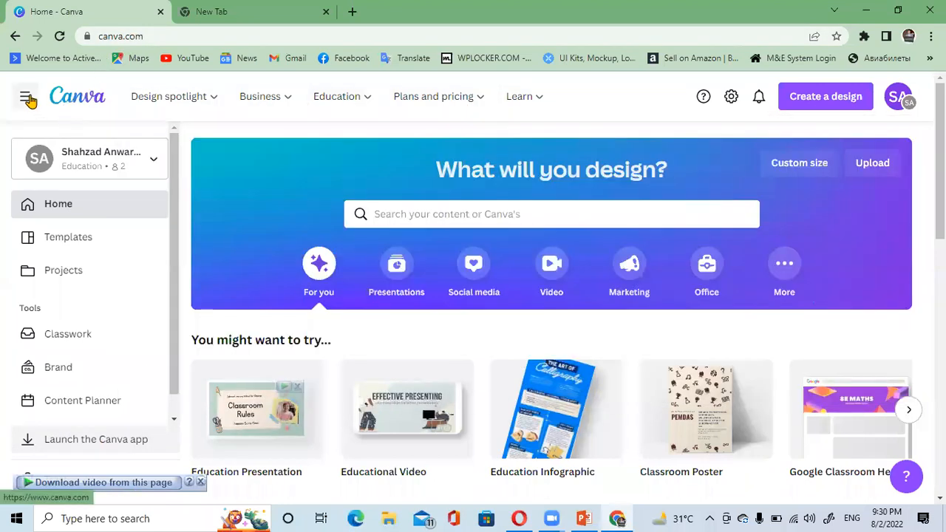
{"action": "left_click", "coordinate": [26, 99]}
{"action": "left_click", "coordinate": [27, 99]}
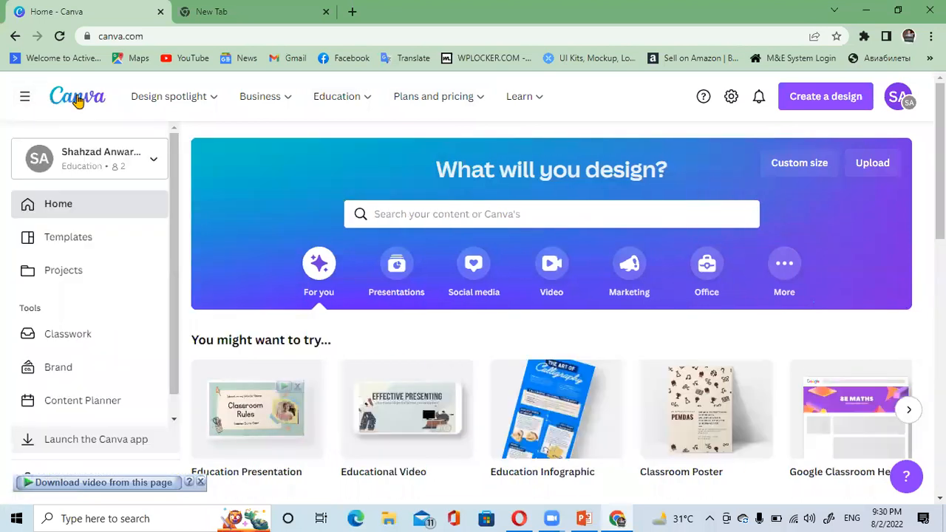
{"action": "left_click", "coordinate": [24, 100]}
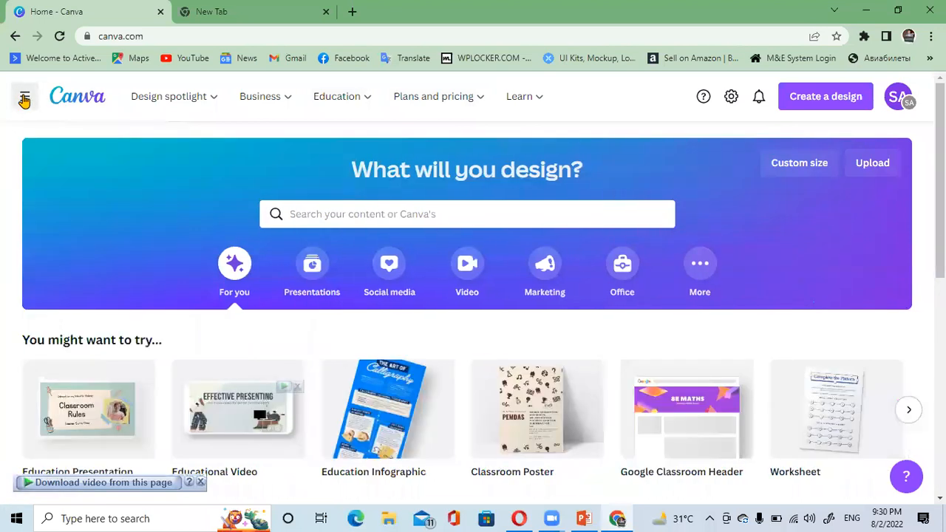
{"action": "left_click", "coordinate": [24, 101]}
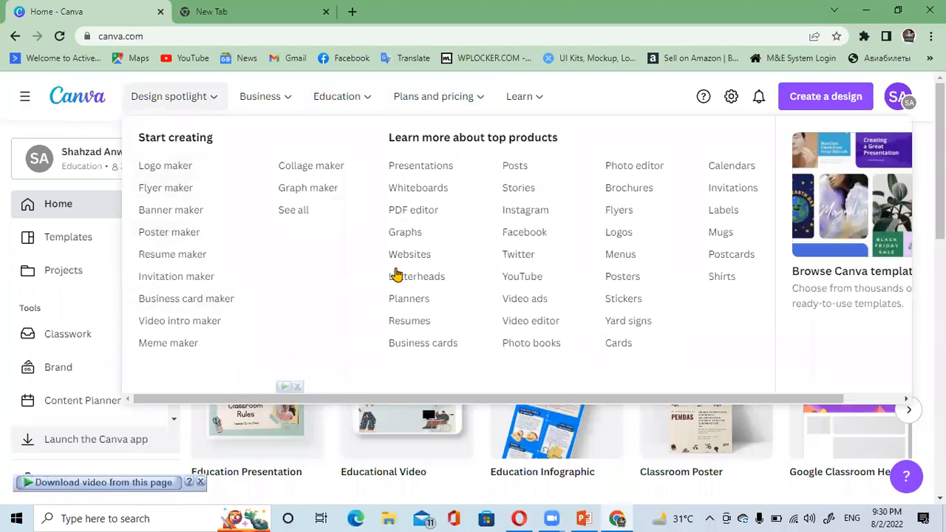
Step: Look over the Business and Education topics offered in the site header
{"action": "mouse_move", "coordinate": [284, 97]}
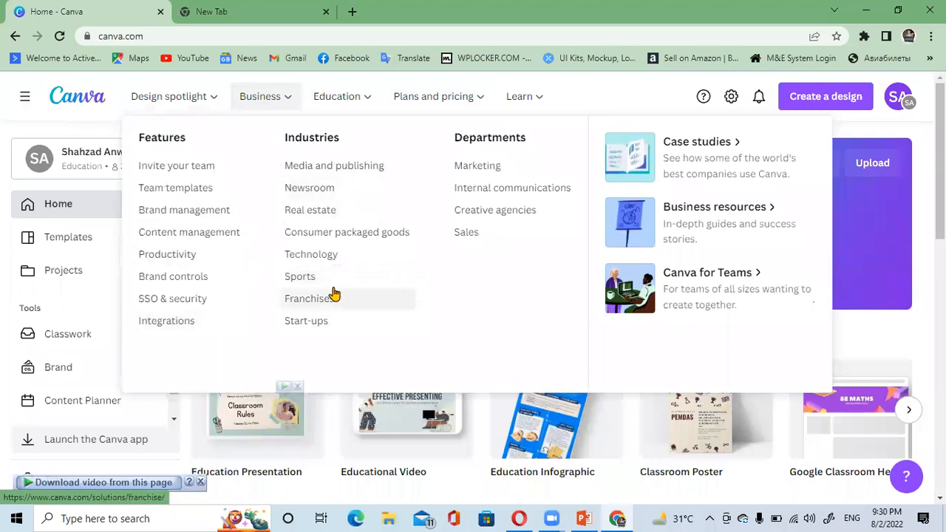
{"action": "mouse_move", "coordinate": [340, 101]}
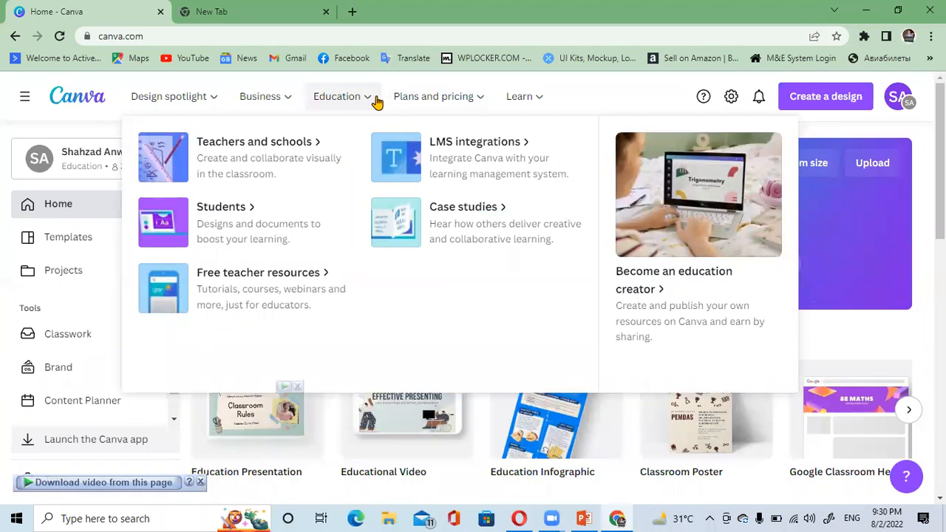
Step: Look over the Plans and pricing topics and browse the suggested designs under You might want to try through to Flashcard
{"action": "mouse_move", "coordinate": [412, 102]}
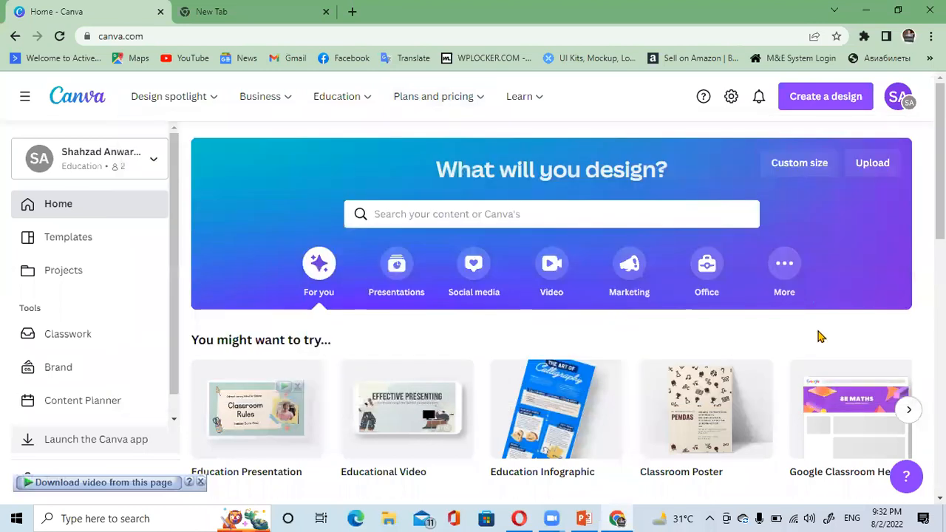
{"action": "scroll", "coordinate": [877, 275], "scroll_direction": "down", "scroll_amount": 1}
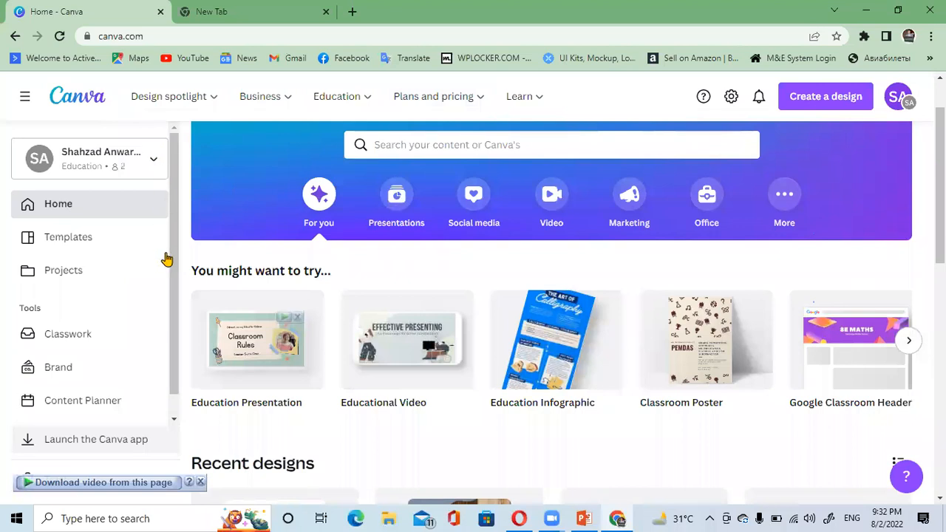
{"action": "scroll", "coordinate": [451, 272], "scroll_direction": "down", "scroll_amount": 1}
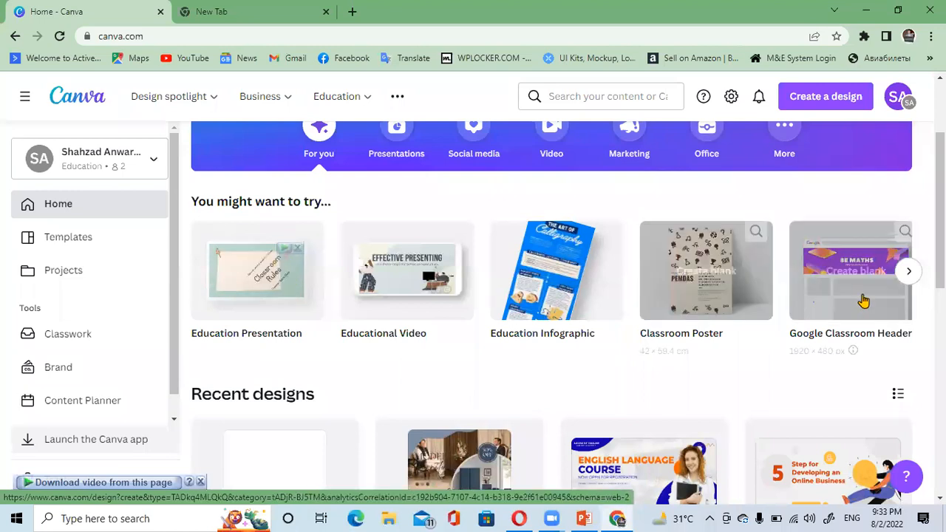
{"action": "left_click", "coordinate": [911, 271]}
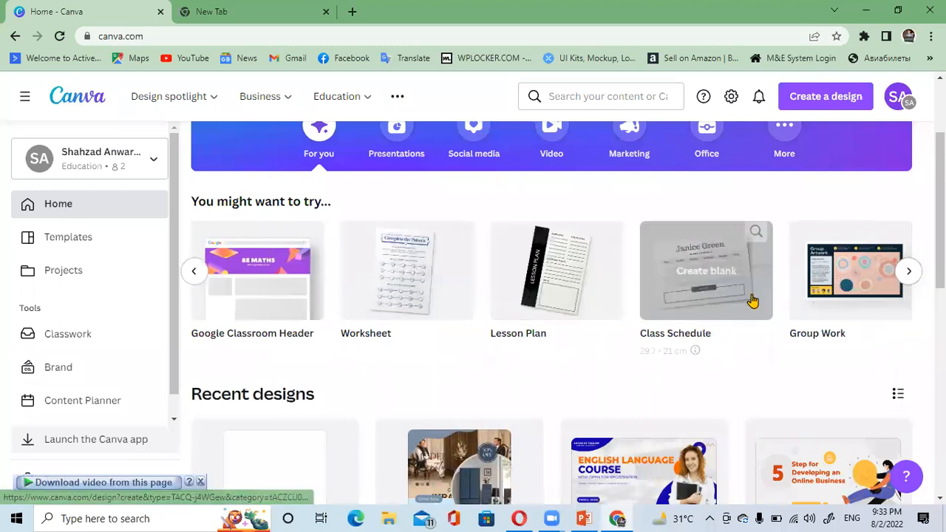
{"action": "left_click", "coordinate": [911, 271]}
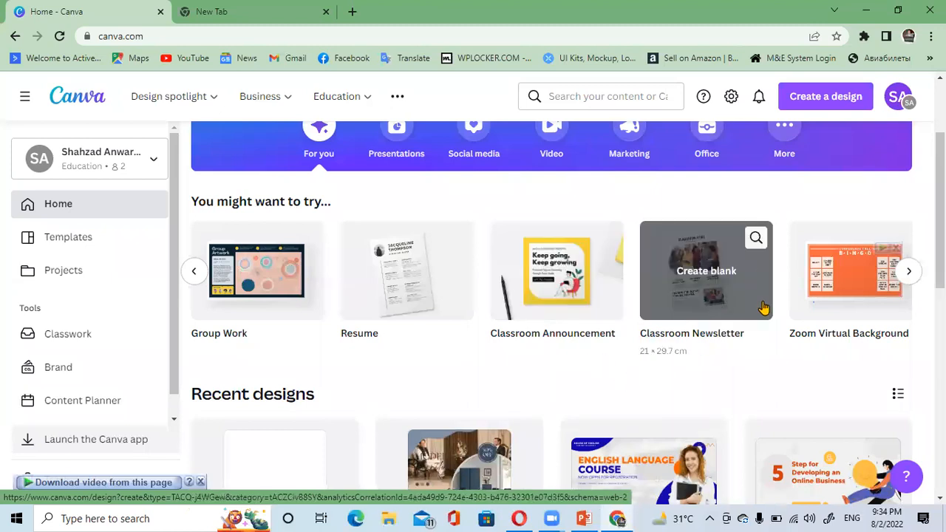
{"action": "left_click", "coordinate": [914, 272]}
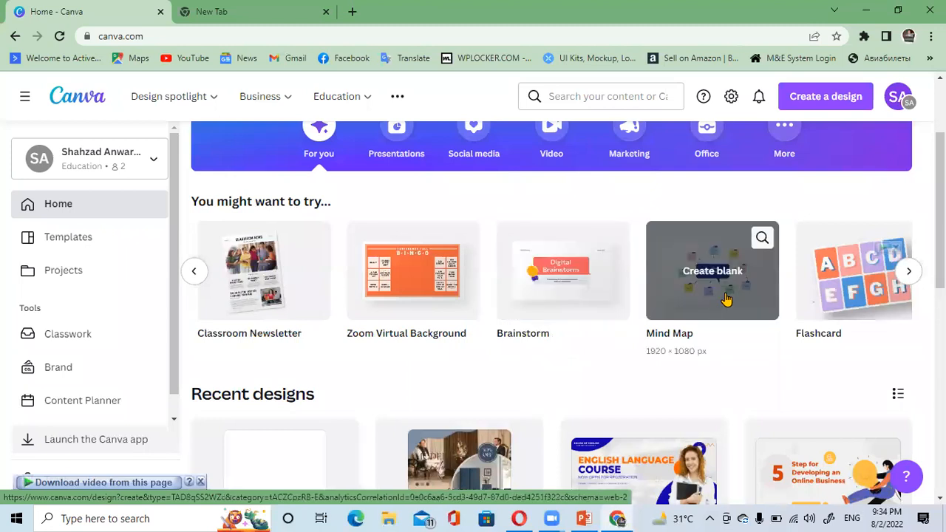
{"action": "left_click", "coordinate": [908, 275]}
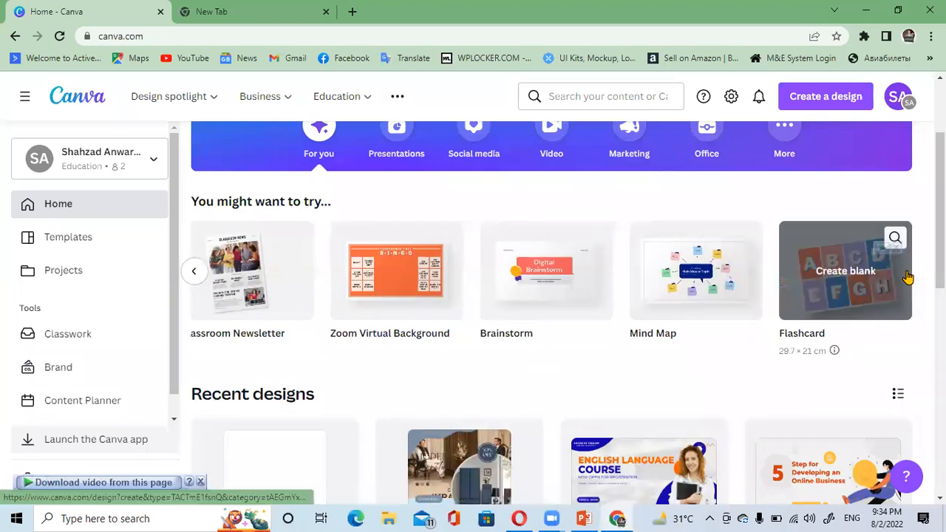
{"action": "left_click", "coordinate": [383, 323]}
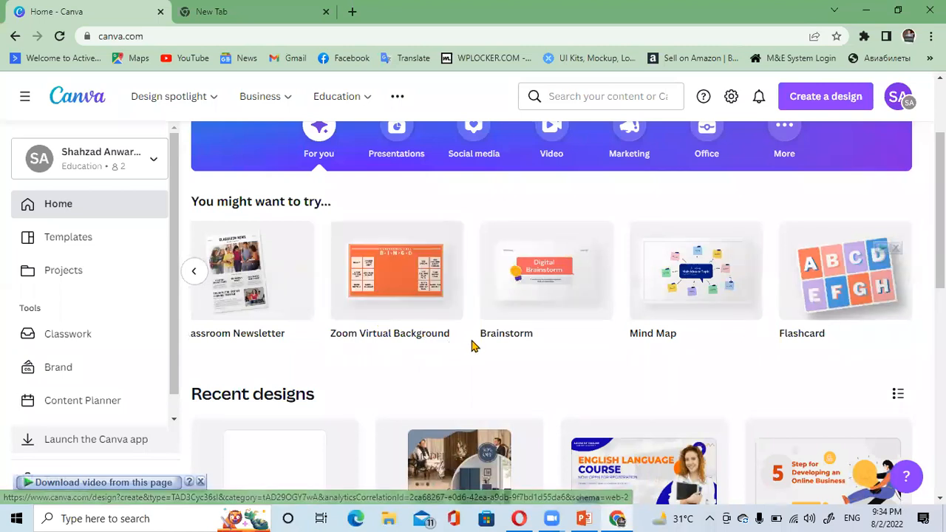
Step: Return to the beginning of the suggested designs, at Education Presentation
{"action": "left_click", "coordinate": [195, 275]}
{"action": "left_click", "coordinate": [195, 275]}
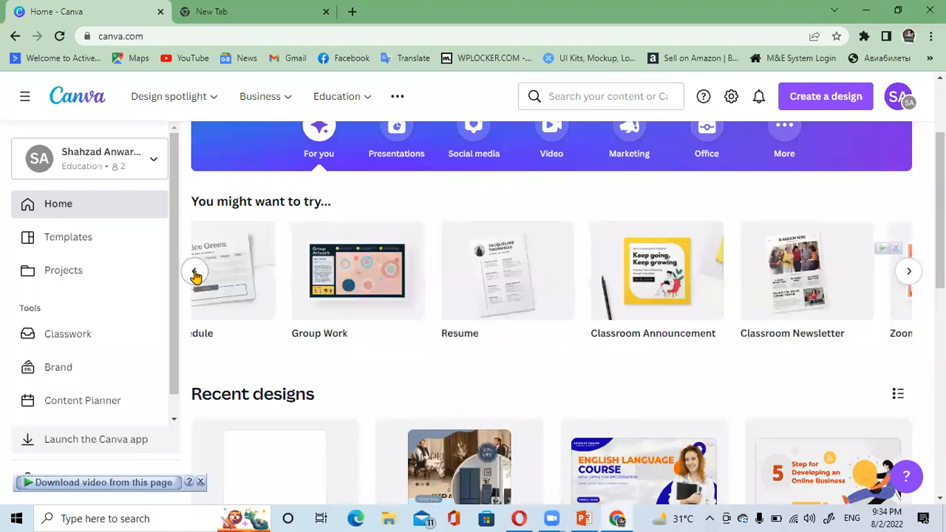
{"action": "left_click", "coordinate": [195, 275]}
{"action": "left_click", "coordinate": [195, 275]}
{"action": "left_click", "coordinate": [195, 275]}
{"action": "left_click", "coordinate": [195, 275]}
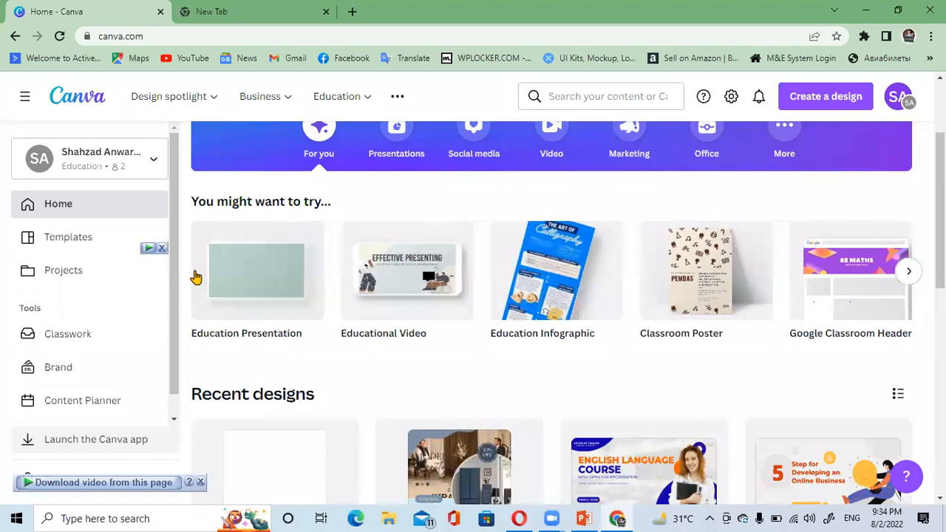
{"action": "left_click", "coordinate": [195, 275]}
{"action": "left_click", "coordinate": [116, 15]}
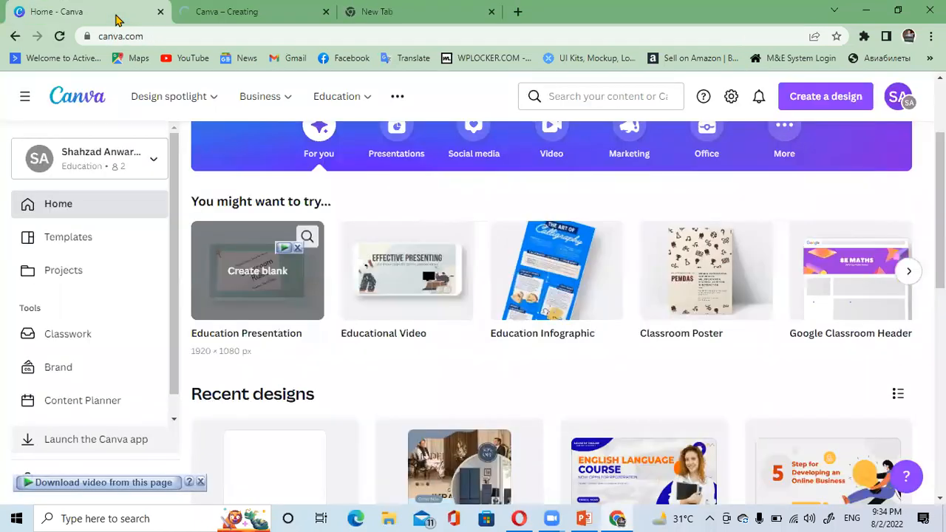
{"action": "left_click", "coordinate": [319, 14]}
{"action": "left_click", "coordinate": [324, 12]}
Step: Find the Recent designs section and try its list view, returning to the grid view
{"action": "mouse_move", "coordinate": [427, 348]}
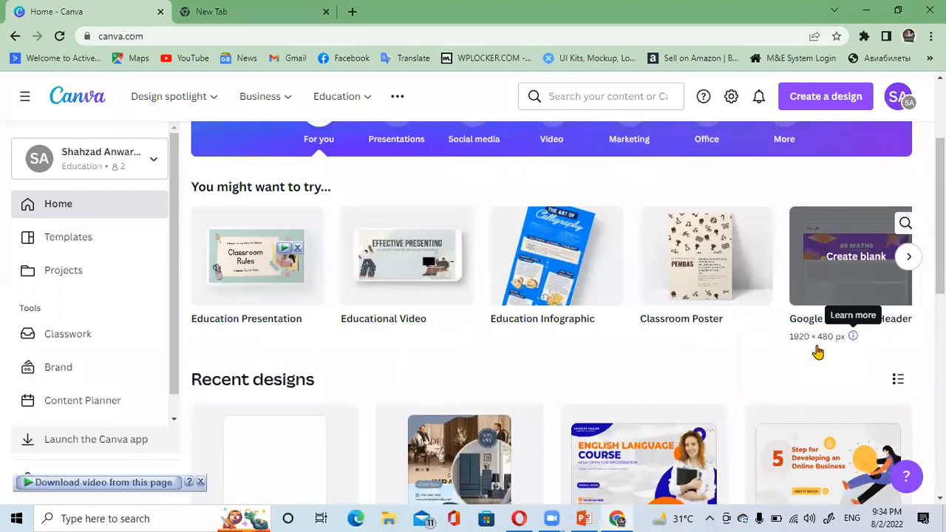
{"action": "scroll", "coordinate": [815, 353], "scroll_direction": "down", "scroll_amount": 2}
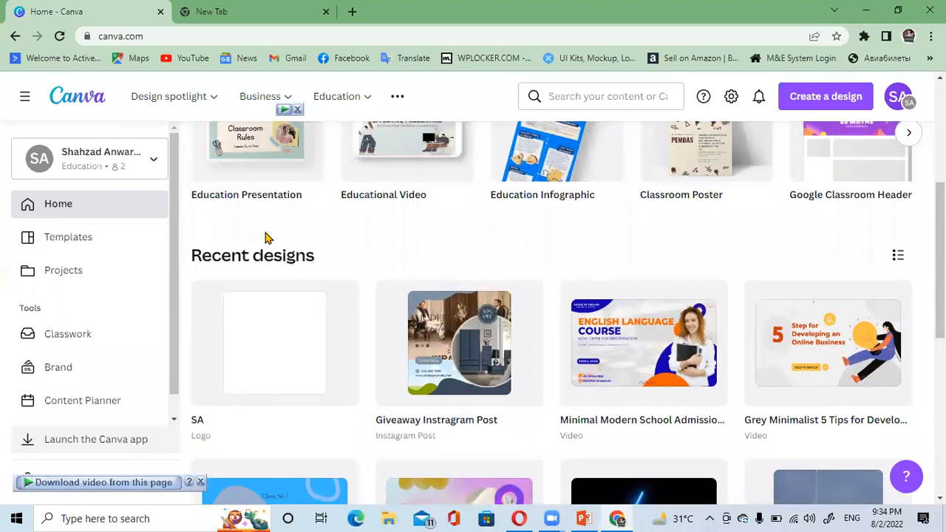
{"action": "scroll", "coordinate": [268, 237], "scroll_direction": "down", "scroll_amount": 4}
{"action": "scroll", "coordinate": [264, 235], "scroll_direction": "up", "scroll_amount": 5}
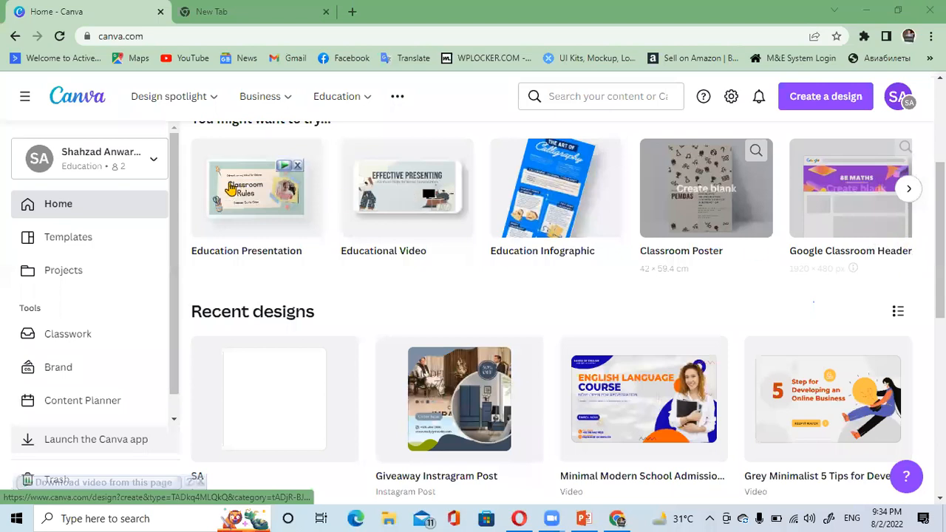
{"action": "scroll", "coordinate": [636, 226], "scroll_direction": "up", "scroll_amount": 2}
{"action": "scroll", "coordinate": [866, 339], "scroll_direction": "down", "scroll_amount": 3}
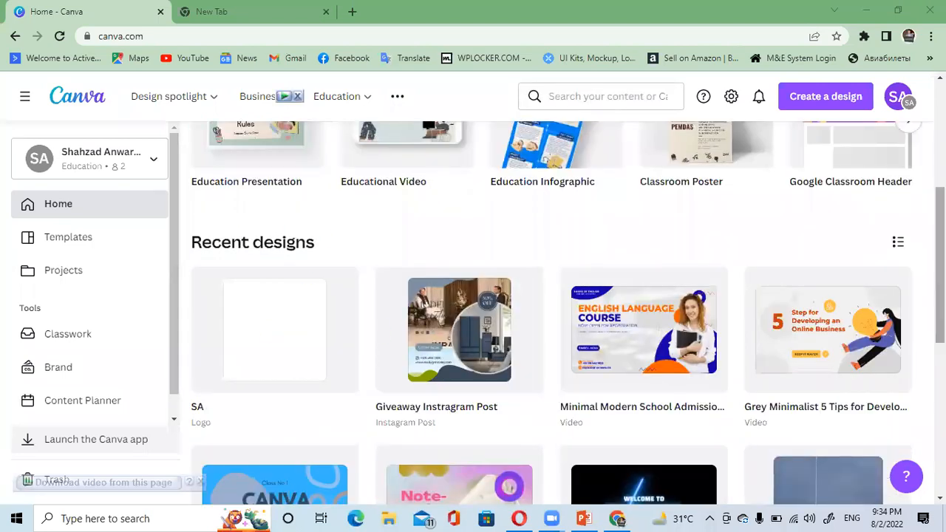
{"action": "left_click", "coordinate": [898, 243]}
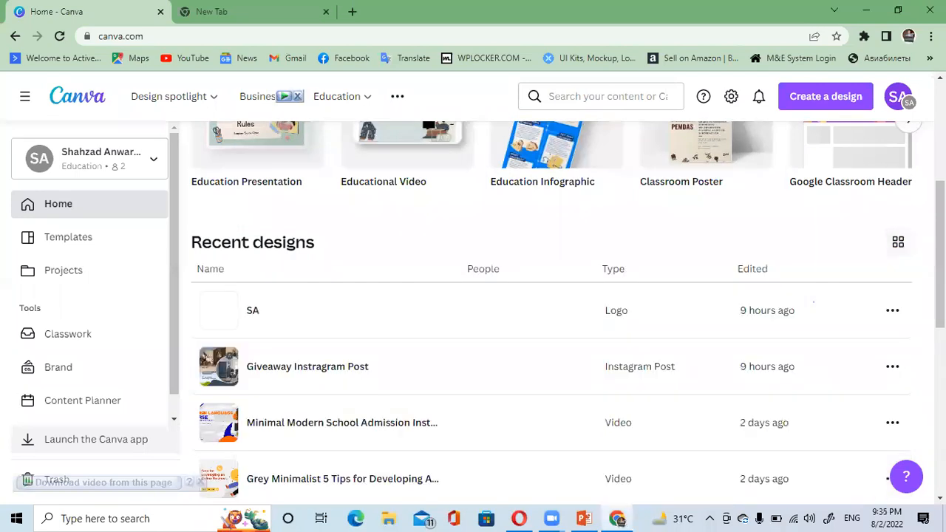
{"action": "left_click", "coordinate": [898, 244]}
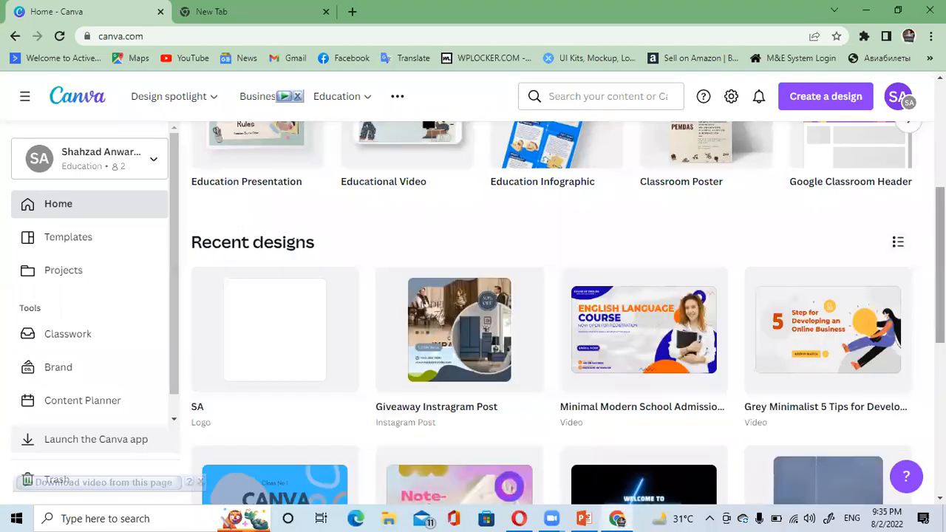
Step: Look through all the recent designs and return to the beginning of the home page
{"action": "scroll", "coordinate": [651, 296], "scroll_direction": "down", "scroll_amount": 2}
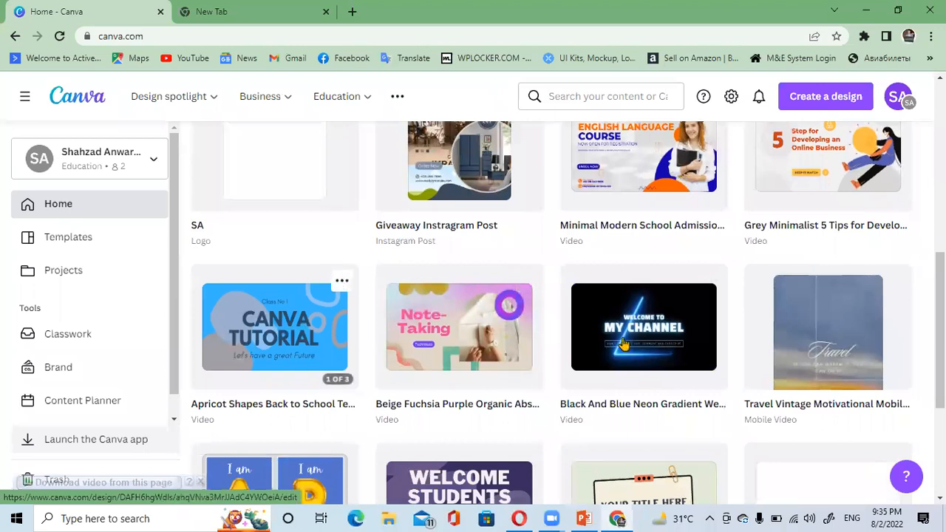
{"action": "scroll", "coordinate": [915, 353], "scroll_direction": "down", "scroll_amount": 2}
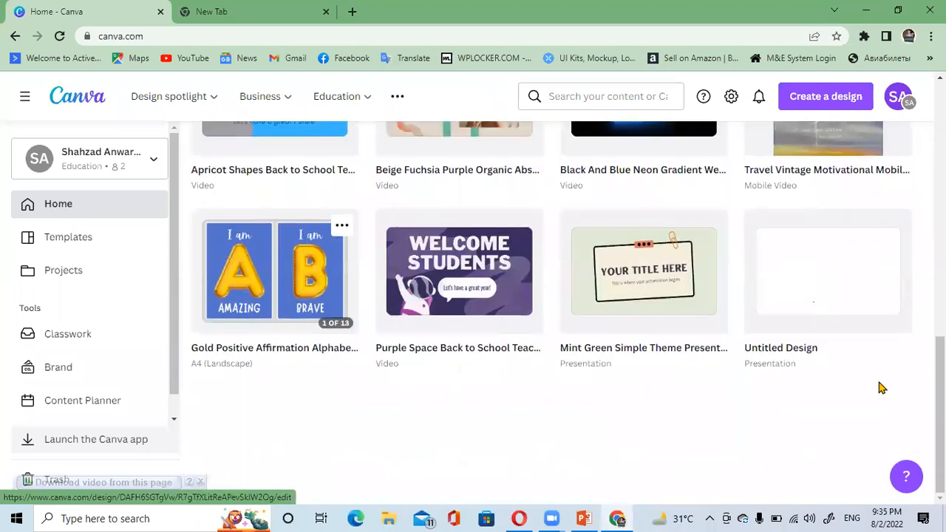
{"action": "scroll", "coordinate": [490, 310], "scroll_direction": "up", "scroll_amount": 6}
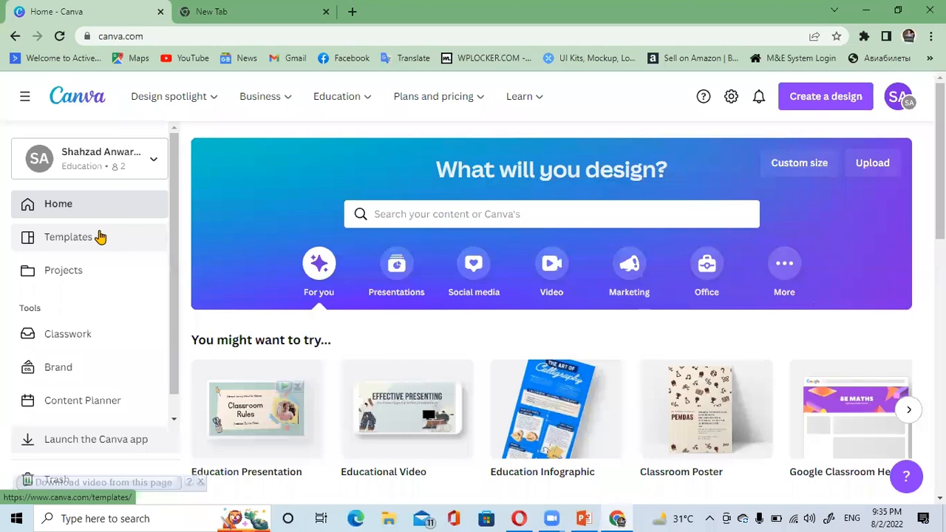
Step: Open the Templates page and look over its Category, Style and Theme filters
{"action": "left_click", "coordinate": [101, 237]}
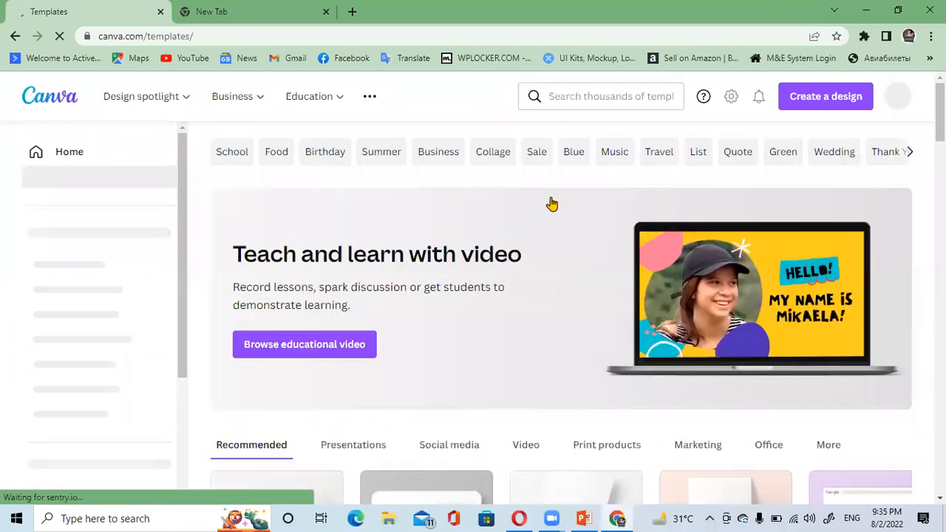
{"action": "scroll", "coordinate": [555, 204], "scroll_direction": "down", "scroll_amount": 2}
{"action": "scroll", "coordinate": [555, 203], "scroll_direction": "up", "scroll_amount": 2}
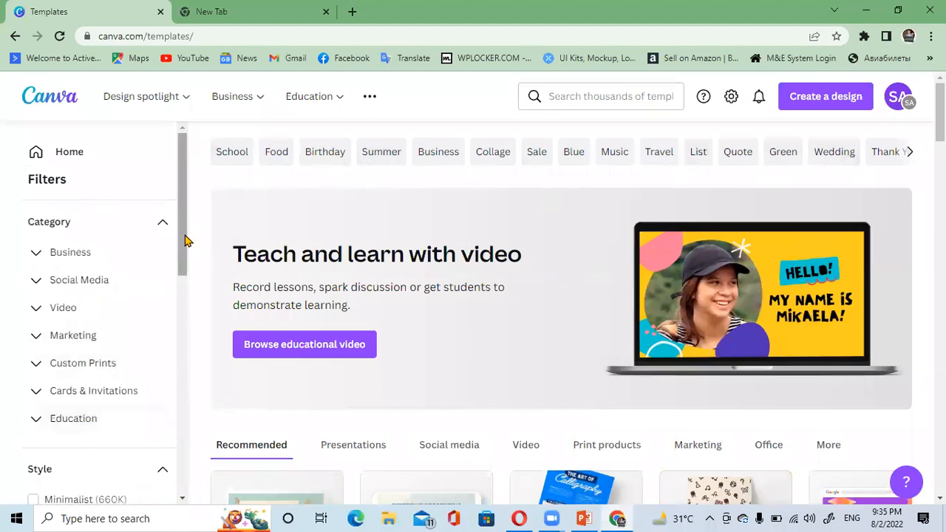
{"action": "scroll", "coordinate": [181, 283], "scroll_direction": "down", "scroll_amount": 5}
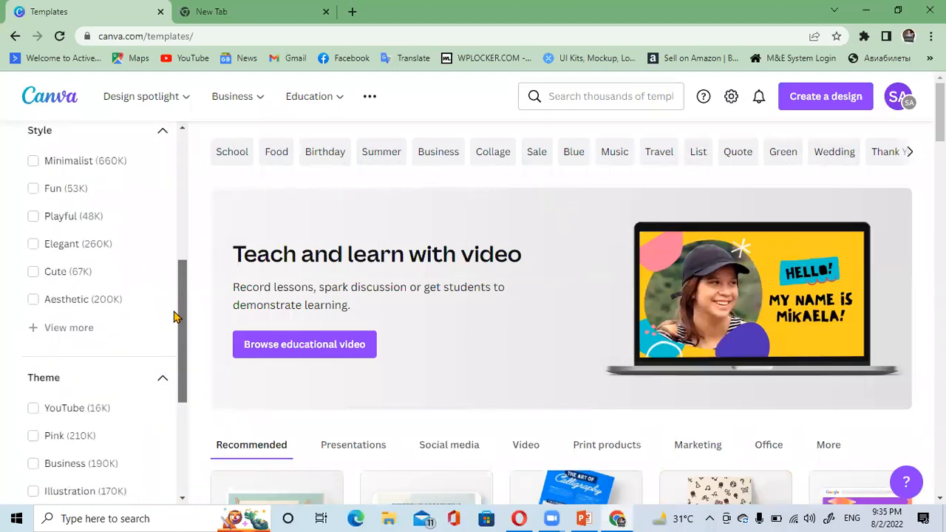
{"action": "scroll", "coordinate": [170, 266], "scroll_direction": "up", "scroll_amount": 5}
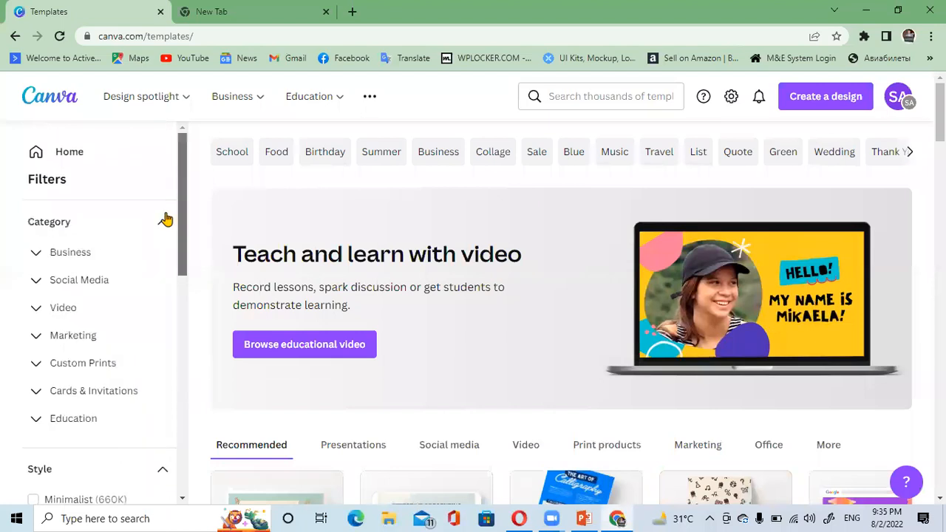
Step: Expand the Business category in the filters and show its Letterhead templates
{"action": "left_click", "coordinate": [75, 255]}
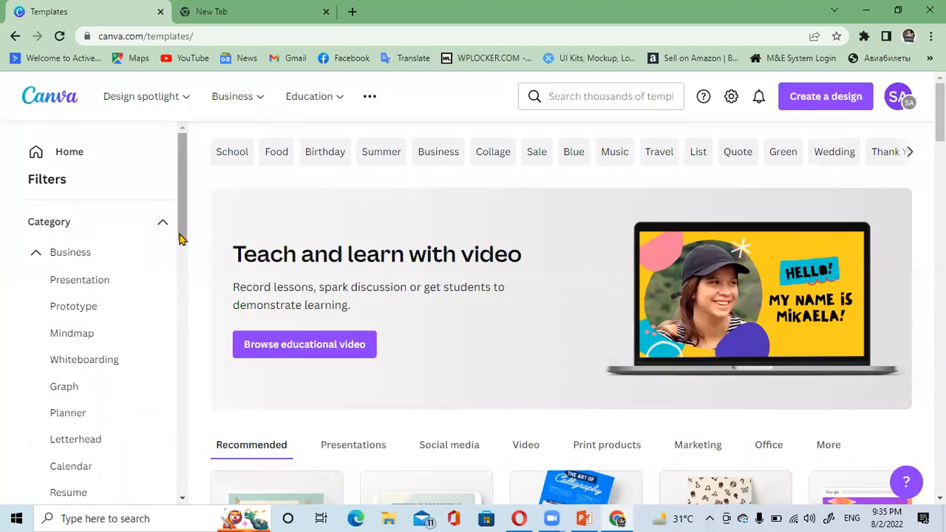
{"action": "left_click_drag", "start_coordinate": [183, 260], "coordinate": [184, 292]}
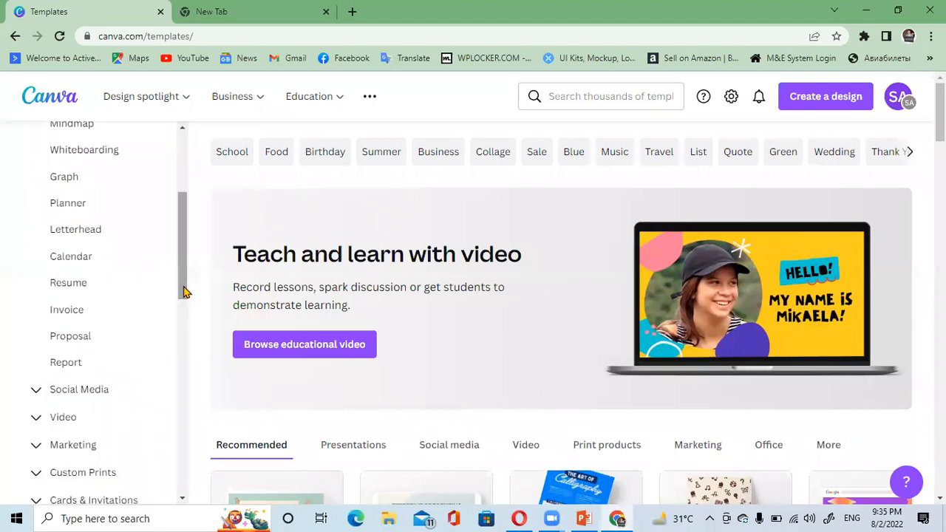
{"action": "right_click", "coordinate": [96, 233]}
{"action": "left_click", "coordinate": [85, 233]}
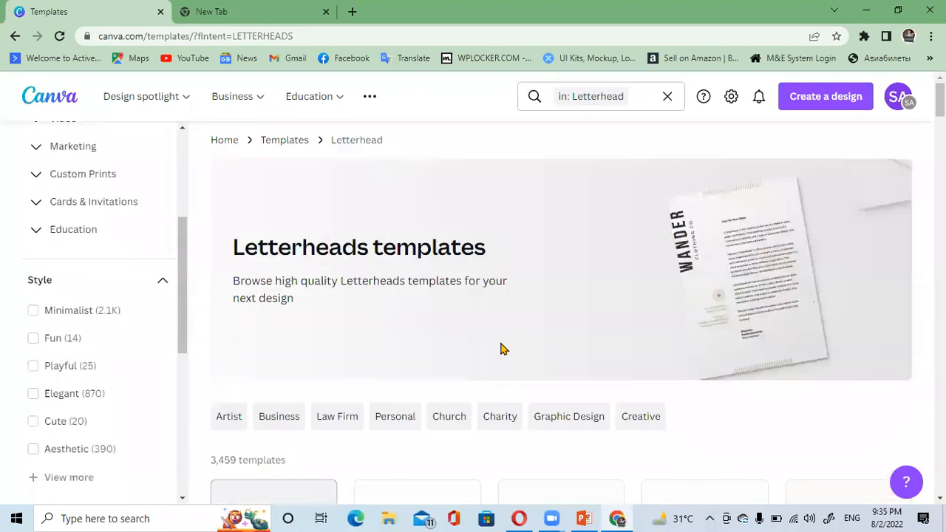
Step: Browse the letterhead templates and examine the range of designs on offer
{"action": "scroll", "coordinate": [562, 269], "scroll_direction": "down", "scroll_amount": 3}
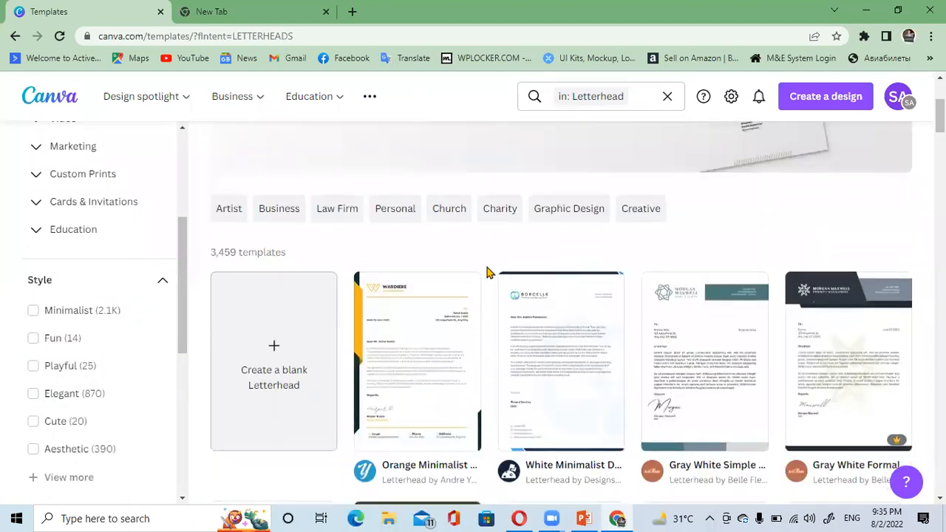
{"action": "scroll", "coordinate": [865, 260], "scroll_direction": "down", "scroll_amount": 3}
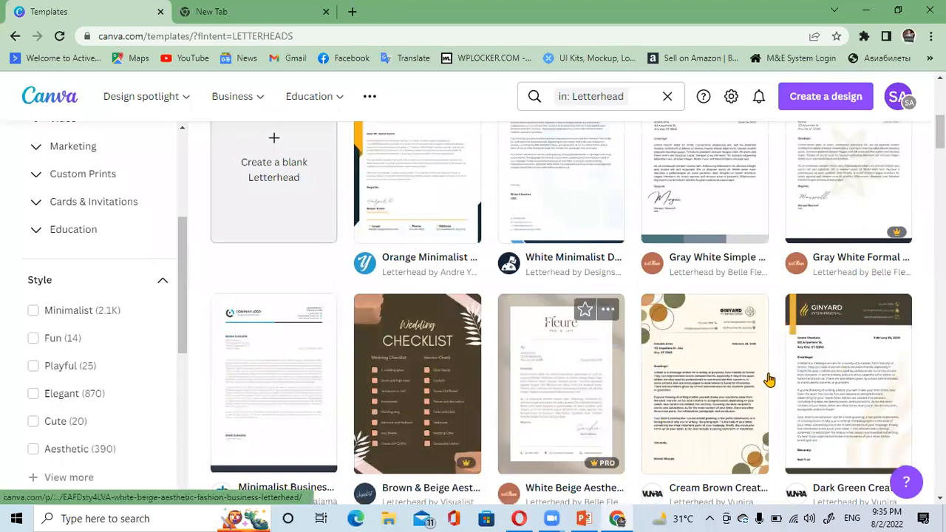
{"action": "scroll", "coordinate": [797, 378], "scroll_direction": "down", "scroll_amount": 1}
{"action": "scroll", "coordinate": [833, 363], "scroll_direction": "down", "scroll_amount": 1}
{"action": "scroll", "coordinate": [537, 333], "scroll_direction": "down", "scroll_amount": 2}
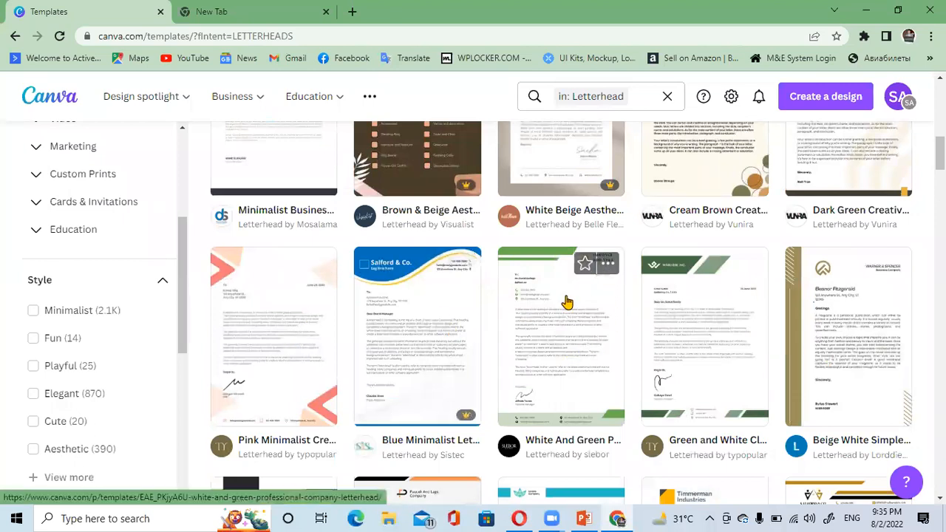
{"action": "scroll", "coordinate": [739, 317], "scroll_direction": "down", "scroll_amount": 2}
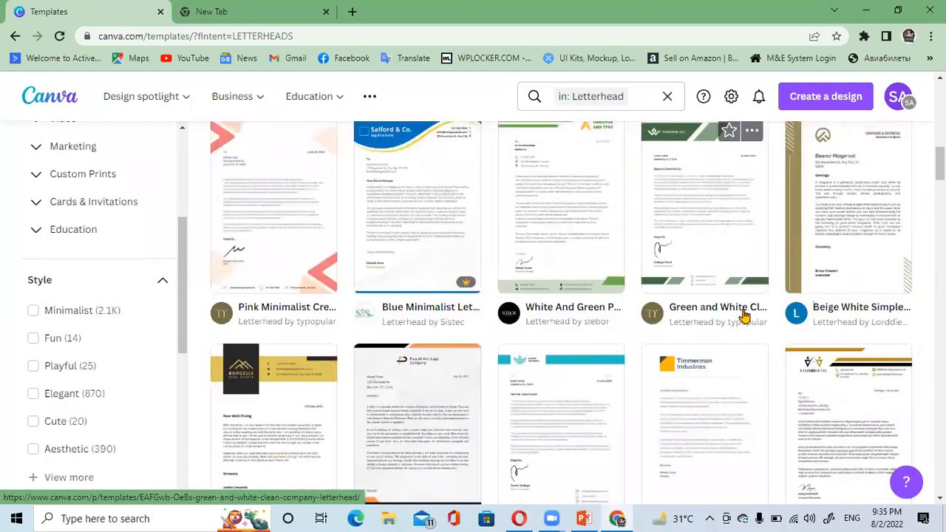
{"action": "scroll", "coordinate": [578, 240], "scroll_direction": "down", "scroll_amount": 2}
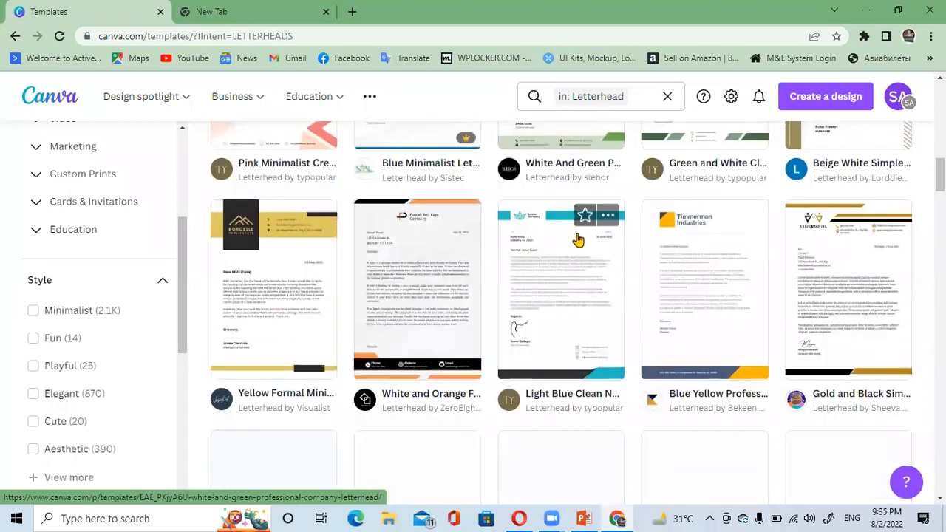
{"action": "scroll", "coordinate": [827, 338], "scroll_direction": "down", "scroll_amount": 2}
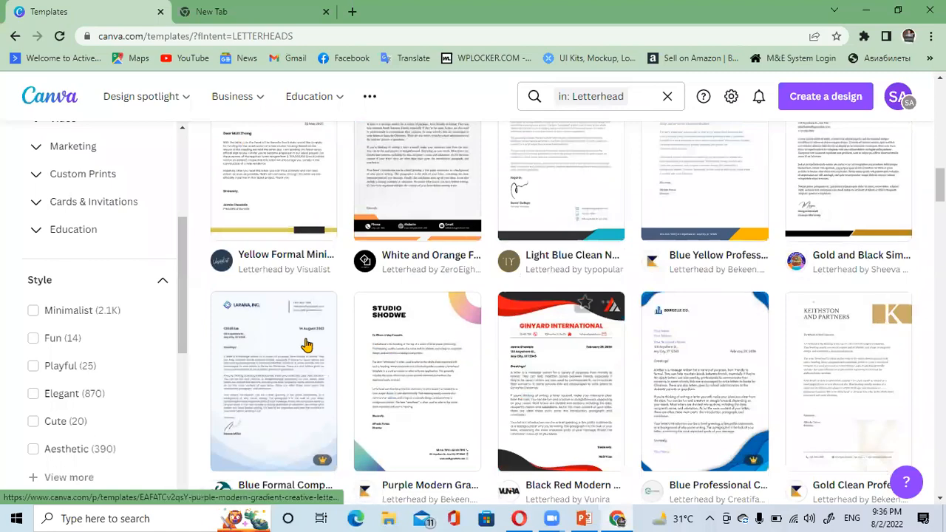
{"action": "scroll", "coordinate": [310, 347], "scroll_direction": "down", "scroll_amount": 2}
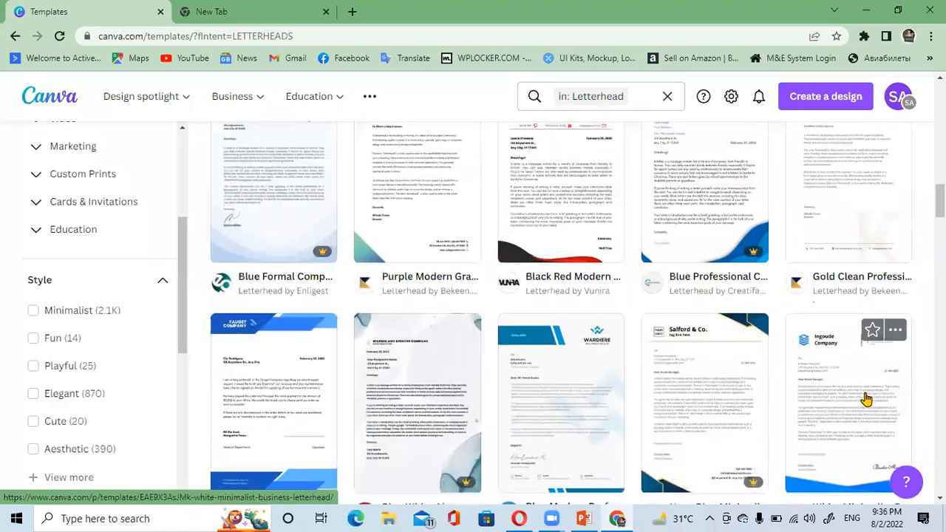
{"action": "scroll", "coordinate": [864, 397], "scroll_direction": "down", "scroll_amount": 2}
{"action": "scroll", "coordinate": [284, 360], "scroll_direction": "down", "scroll_amount": 2}
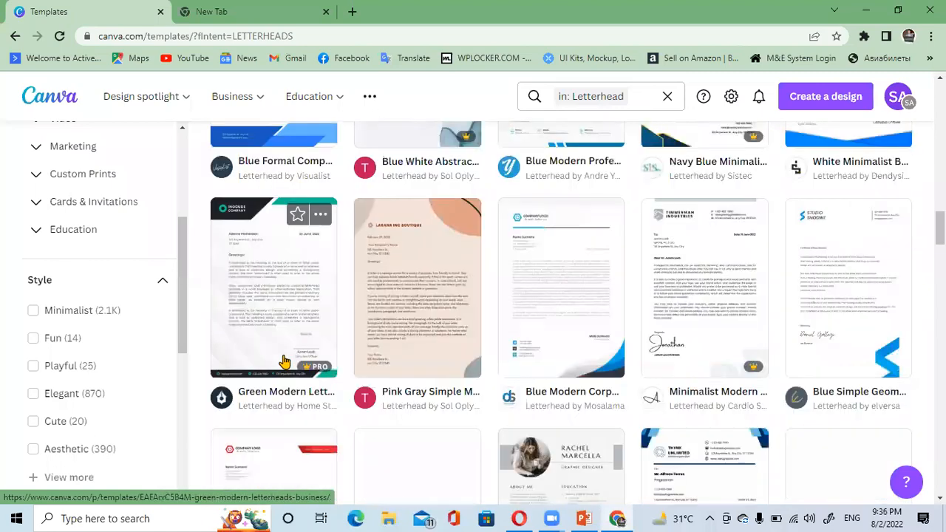
Step: Browse further down the letterhead templates, examining the variety of business, creative and planner designs on offer
{"action": "scroll", "coordinate": [274, 340], "scroll_direction": "down", "scroll_amount": 2}
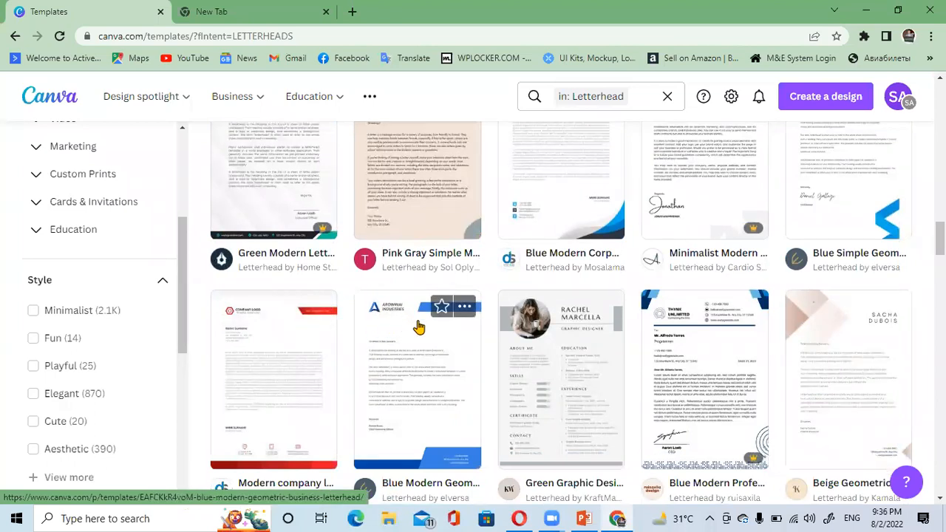
{"action": "scroll", "coordinate": [813, 370], "scroll_direction": "down", "scroll_amount": 3}
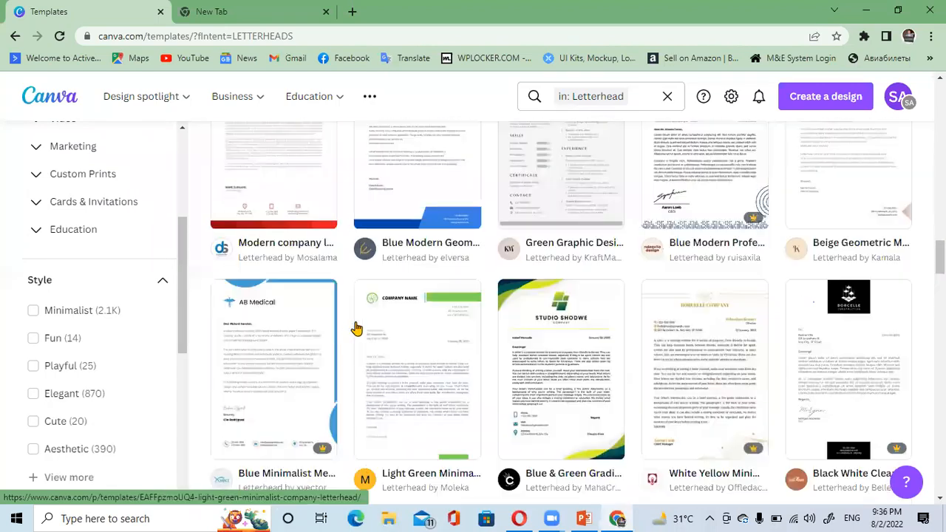
{"action": "scroll", "coordinate": [351, 329], "scroll_direction": "down", "scroll_amount": 2}
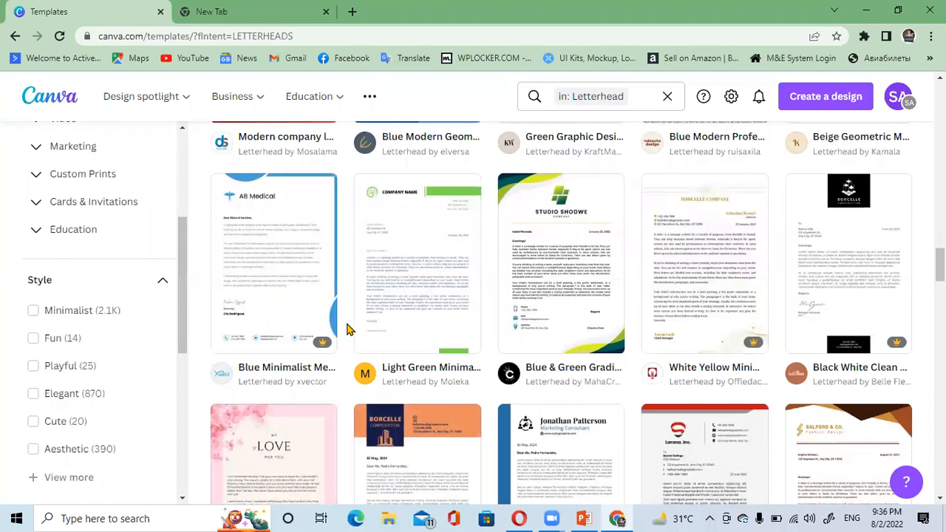
{"action": "scroll", "coordinate": [859, 285], "scroll_direction": "down", "scroll_amount": 3}
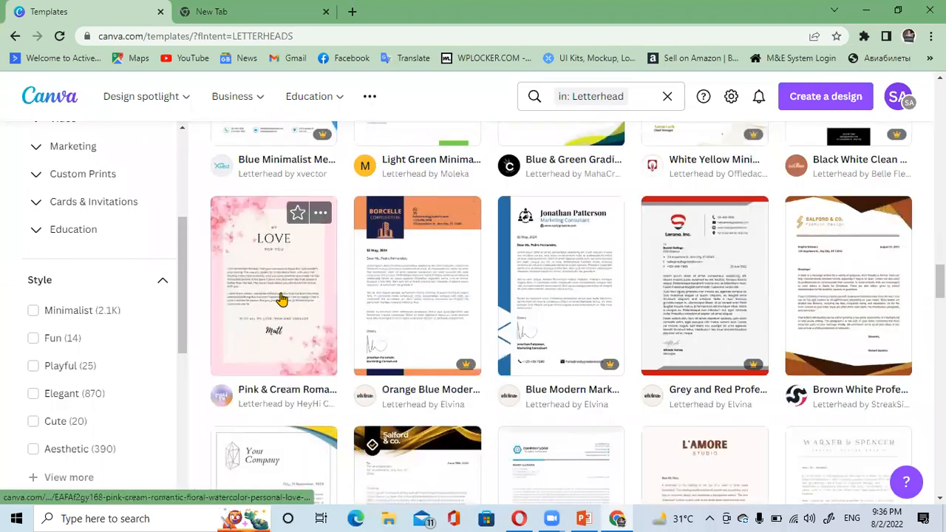
{"action": "scroll", "coordinate": [465, 306], "scroll_direction": "down", "scroll_amount": 3}
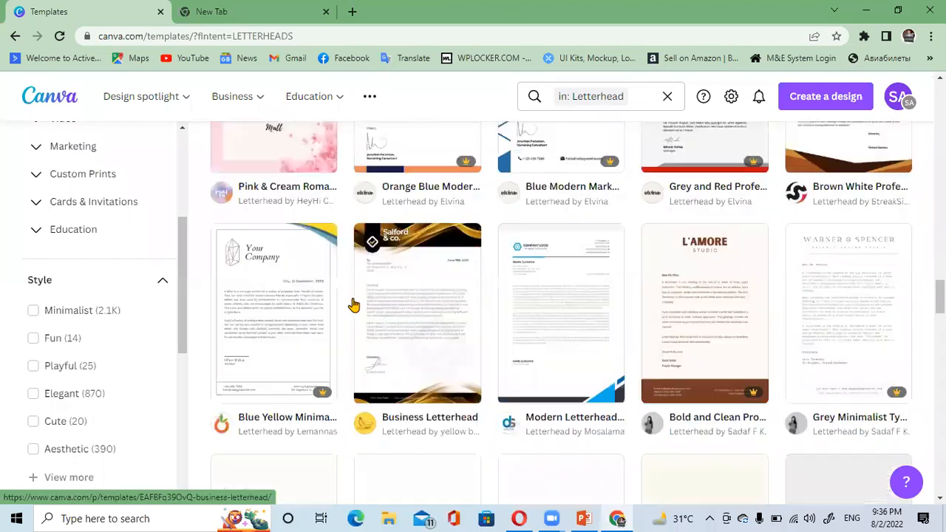
{"action": "scroll", "coordinate": [739, 325], "scroll_direction": "down", "scroll_amount": 3}
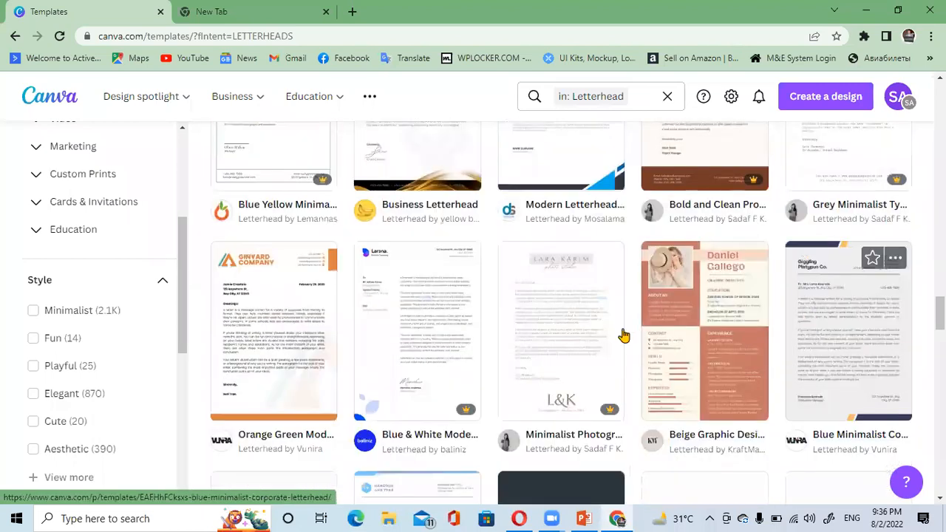
{"action": "scroll", "coordinate": [251, 349], "scroll_direction": "down", "scroll_amount": 3}
{"action": "scroll", "coordinate": [285, 351], "scroll_direction": "down", "scroll_amount": 3}
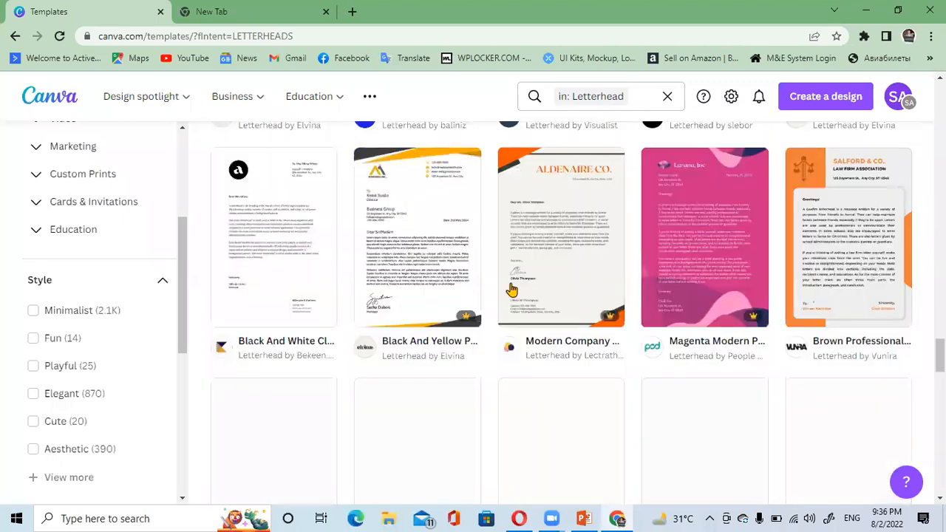
{"action": "scroll", "coordinate": [825, 309], "scroll_direction": "down", "scroll_amount": 3}
{"action": "scroll", "coordinate": [348, 291], "scroll_direction": "down", "scroll_amount": 3}
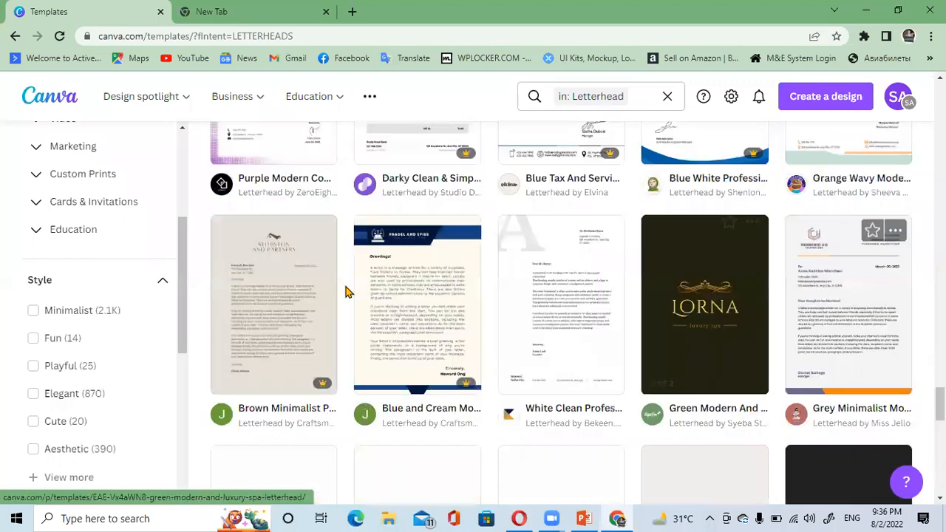
{"action": "scroll", "coordinate": [818, 303], "scroll_direction": "down", "scroll_amount": 3}
{"action": "scroll", "coordinate": [818, 303], "scroll_direction": "down", "scroll_amount": 3}
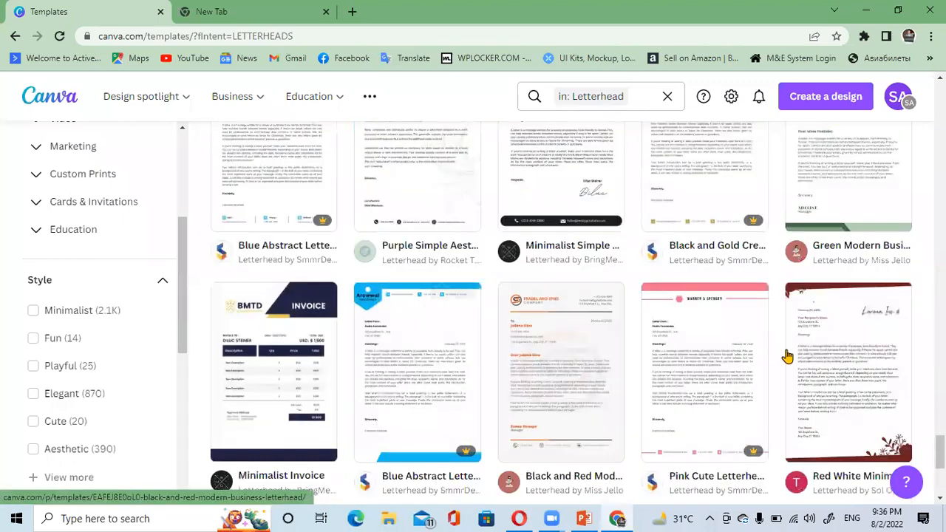
{"action": "scroll", "coordinate": [785, 355], "scroll_direction": "down", "scroll_amount": 3}
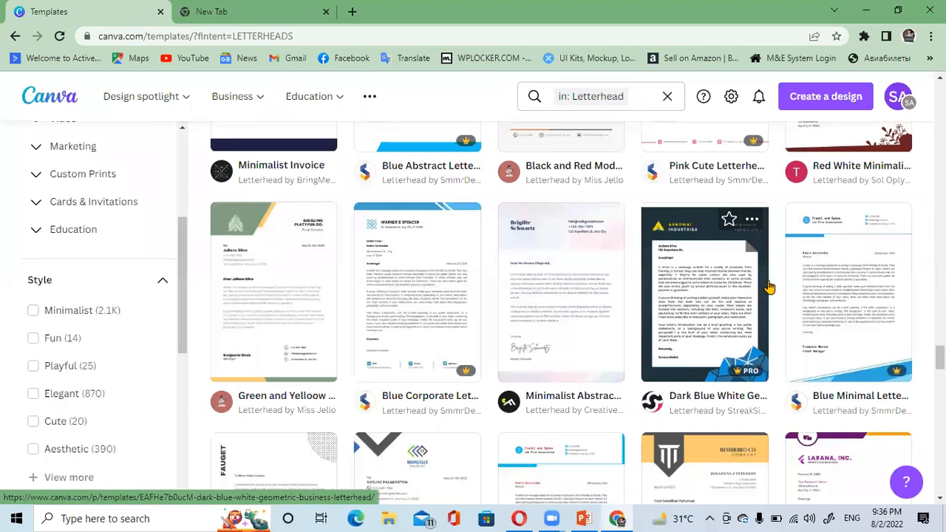
{"action": "scroll", "coordinate": [786, 277], "scroll_direction": "down", "scroll_amount": 10}
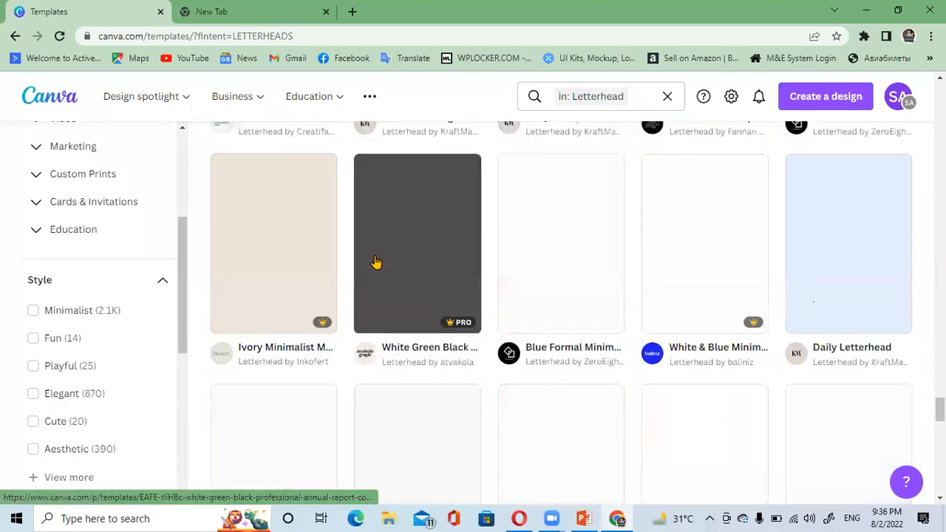
{"action": "scroll", "coordinate": [375, 263], "scroll_direction": "down", "scroll_amount": 10}
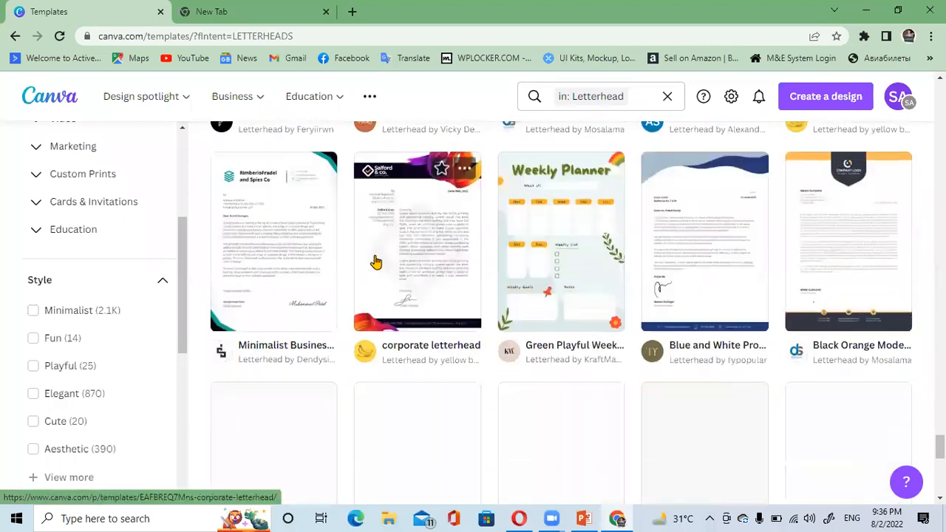
{"action": "scroll", "coordinate": [375, 263], "scroll_direction": "down", "scroll_amount": 8}
{"action": "scroll", "coordinate": [375, 263], "scroll_direction": "down", "scroll_amount": 10}
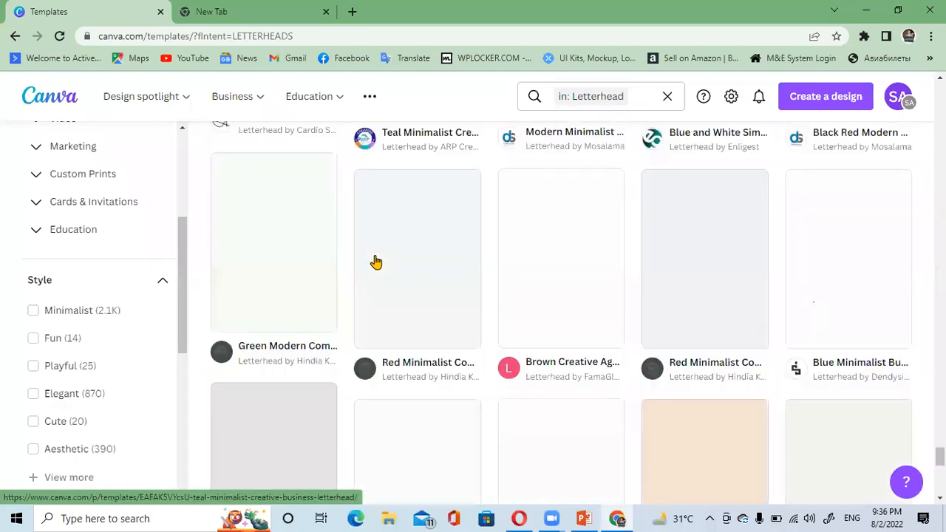
{"action": "scroll", "coordinate": [376, 262], "scroll_direction": "down", "scroll_amount": 10}
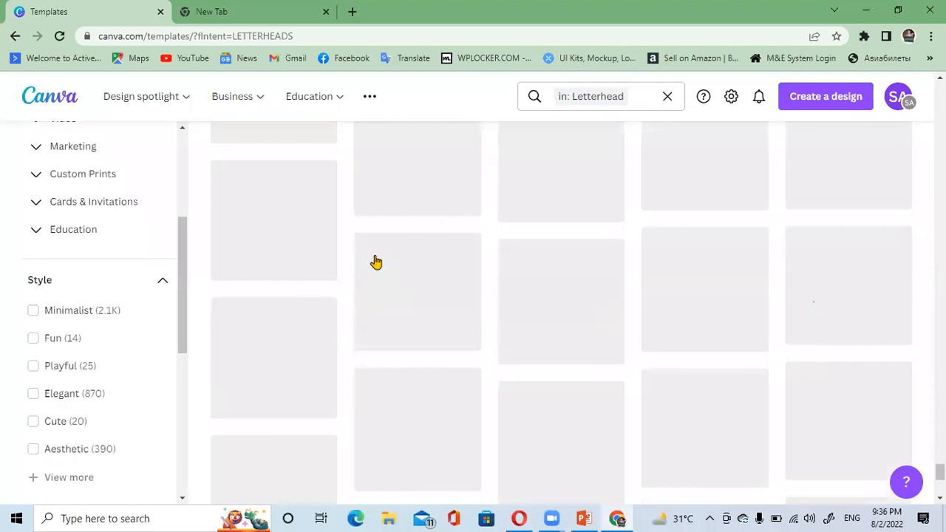
{"action": "scroll", "coordinate": [375, 263], "scroll_direction": "down", "scroll_amount": 2}
{"action": "scroll", "coordinate": [375, 263], "scroll_direction": "down", "scroll_amount": 4}
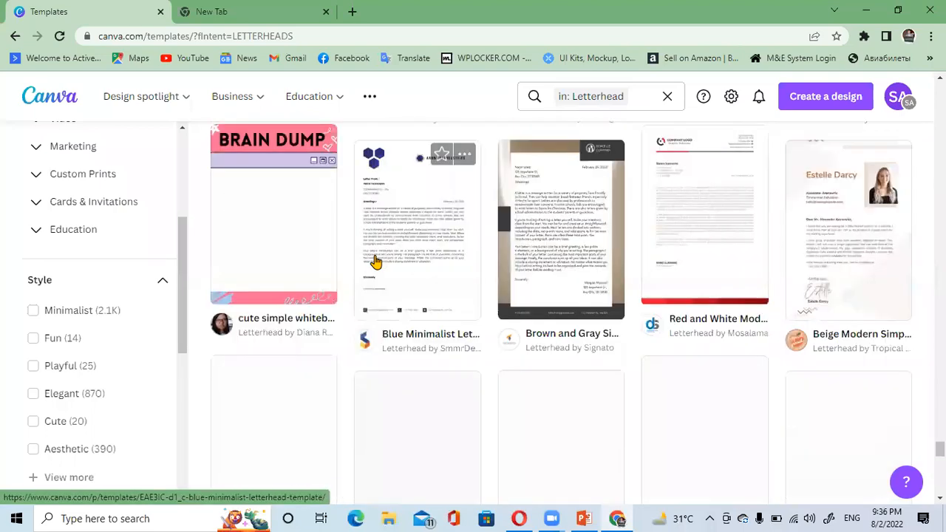
{"action": "scroll", "coordinate": [375, 262], "scroll_direction": "down", "scroll_amount": 5}
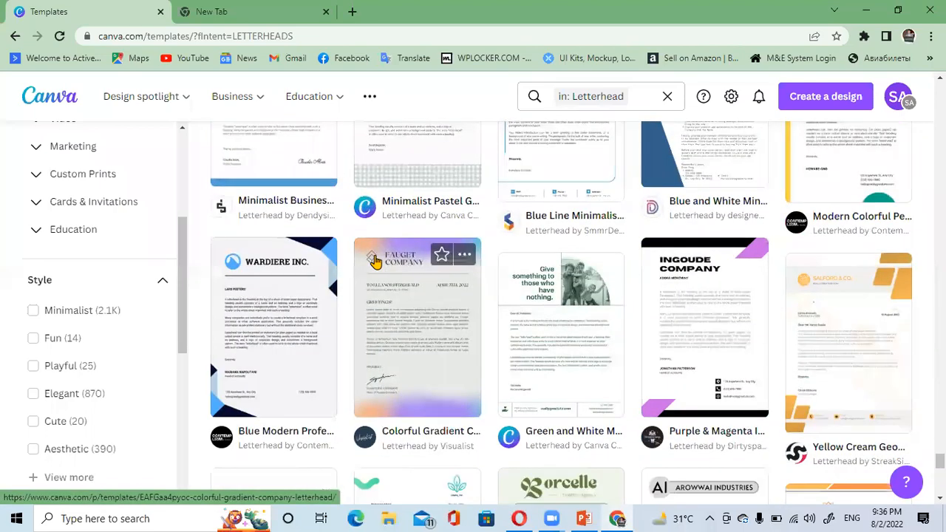
{"action": "scroll", "coordinate": [376, 263], "scroll_direction": "down", "scroll_amount": 5}
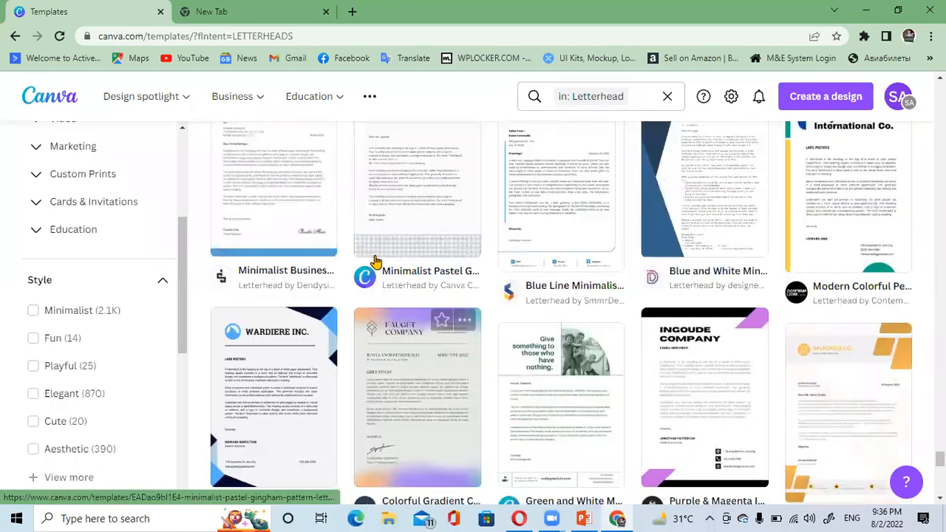
{"action": "scroll", "coordinate": [376, 262], "scroll_direction": "down", "scroll_amount": 10}
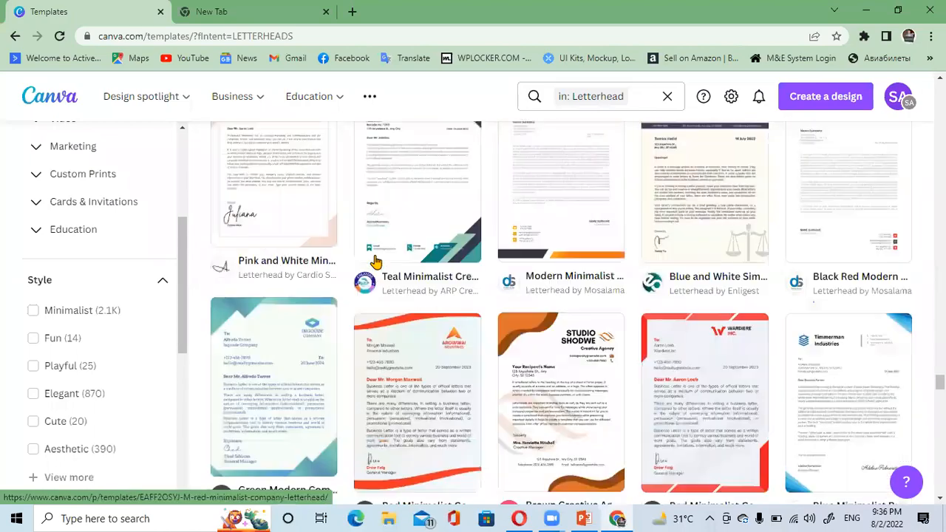
{"action": "scroll", "coordinate": [376, 262], "scroll_direction": "down", "scroll_amount": 10}
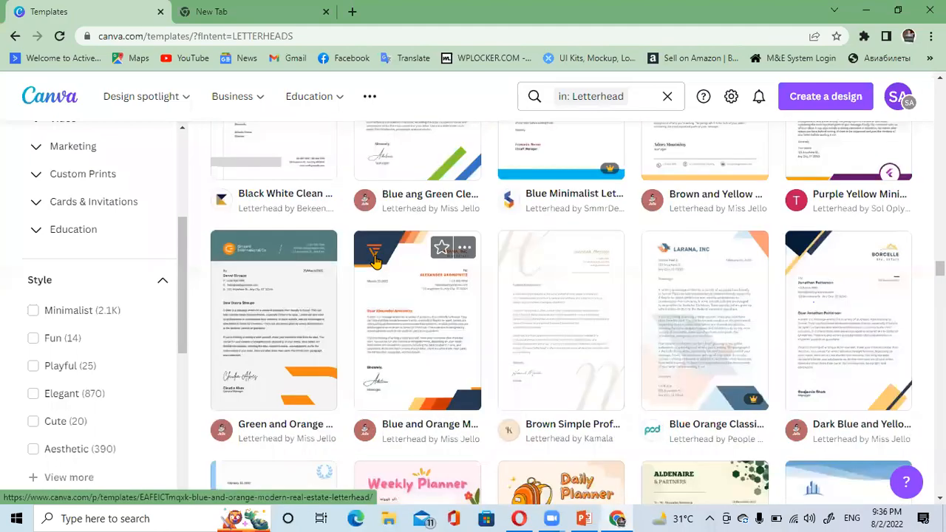
Step: Return to the beginning of the letterhead results, where the blank Letterhead option is located
{"action": "scroll", "coordinate": [376, 260], "scroll_direction": "up", "scroll_amount": 20}
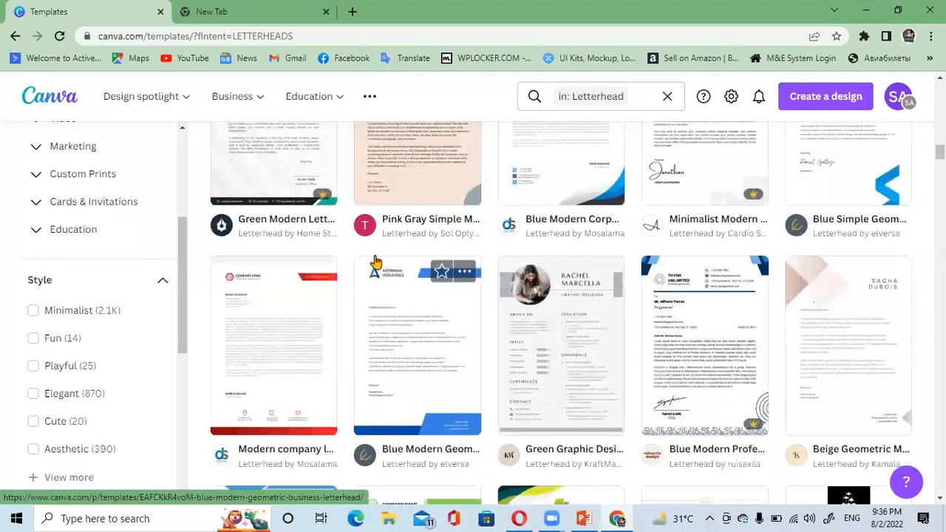
{"action": "scroll", "coordinate": [375, 255], "scroll_direction": "up", "scroll_amount": 2}
{"action": "scroll", "coordinate": [375, 258], "scroll_direction": "down", "scroll_amount": 3}
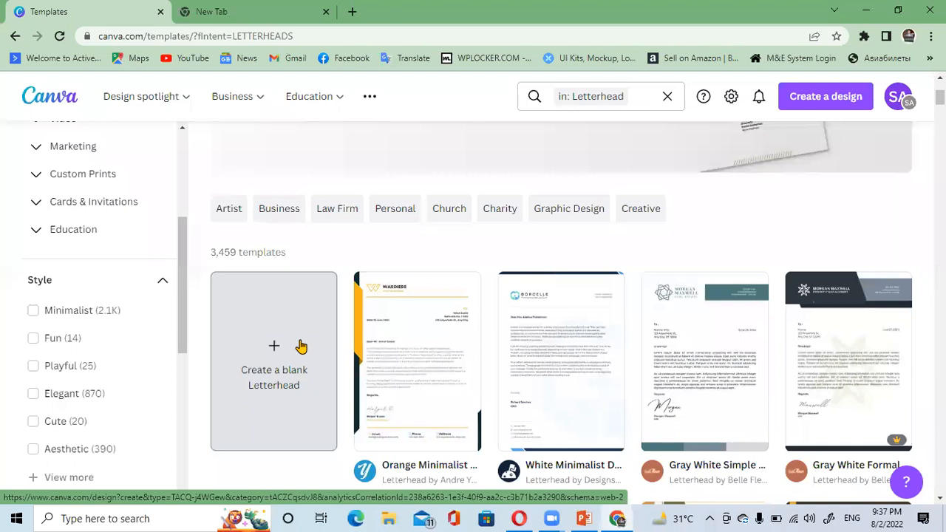
Step: Expand the Social Media category in the filters and look through its template types, from Instagram Post to Twitter post
{"action": "scroll", "coordinate": [163, 274], "scroll_direction": "up", "scroll_amount": 2}
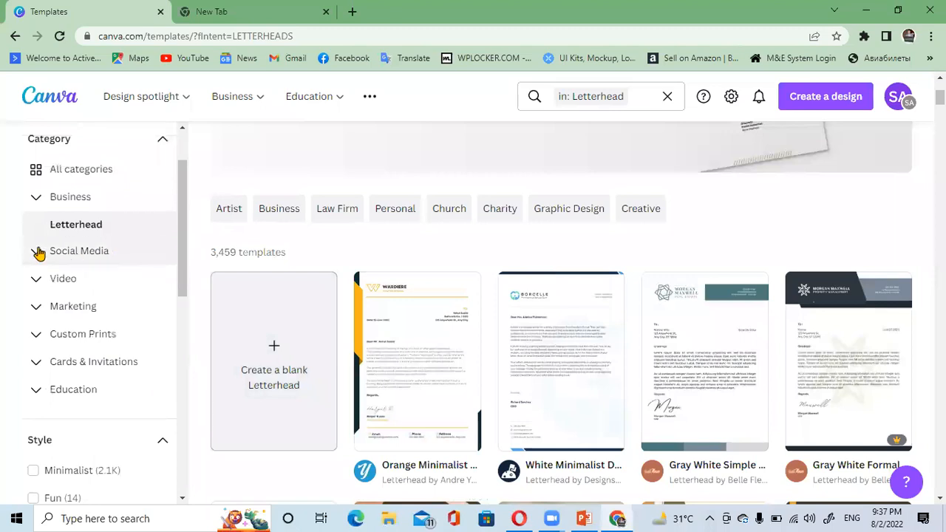
{"action": "left_click", "coordinate": [37, 199]}
{"action": "left_click", "coordinate": [52, 199]}
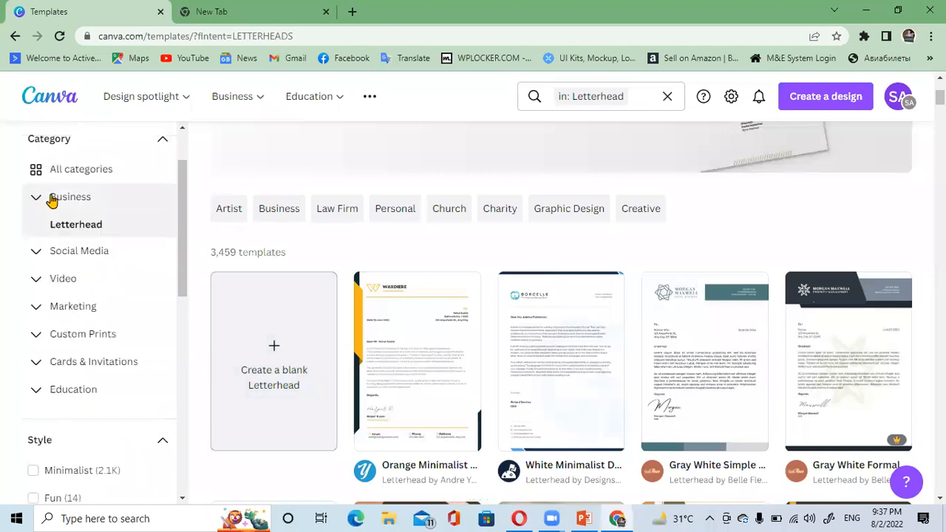
{"action": "left_click", "coordinate": [68, 255]}
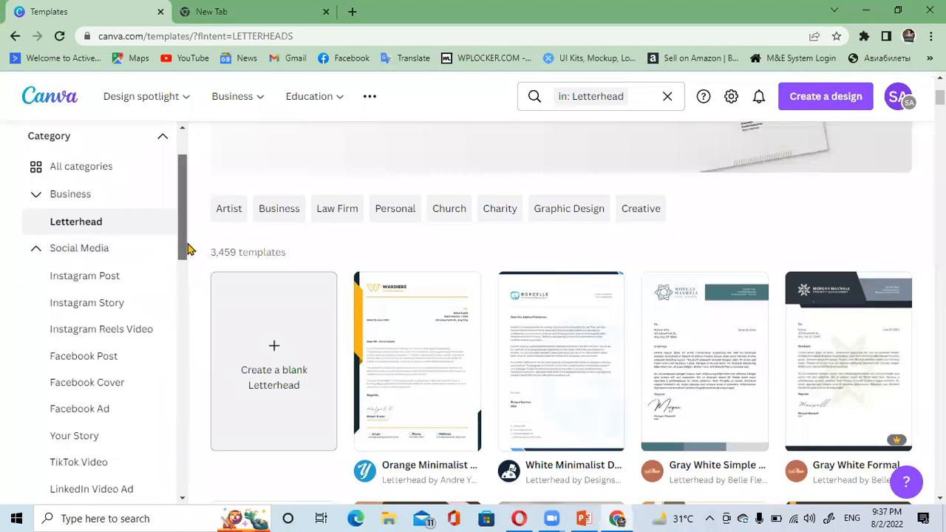
{"action": "scroll", "coordinate": [181, 243], "scroll_direction": "down", "scroll_amount": 1}
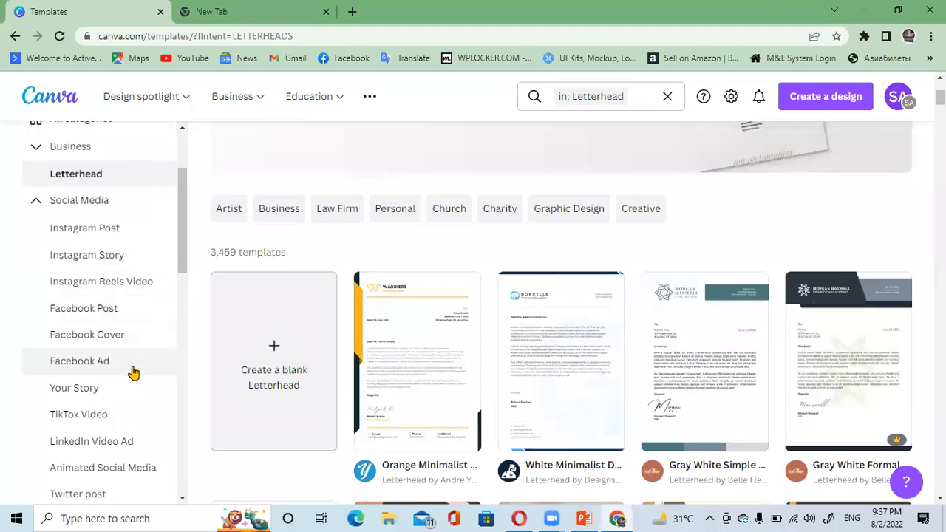
{"action": "scroll", "coordinate": [124, 391], "scroll_direction": "down", "scroll_amount": 1}
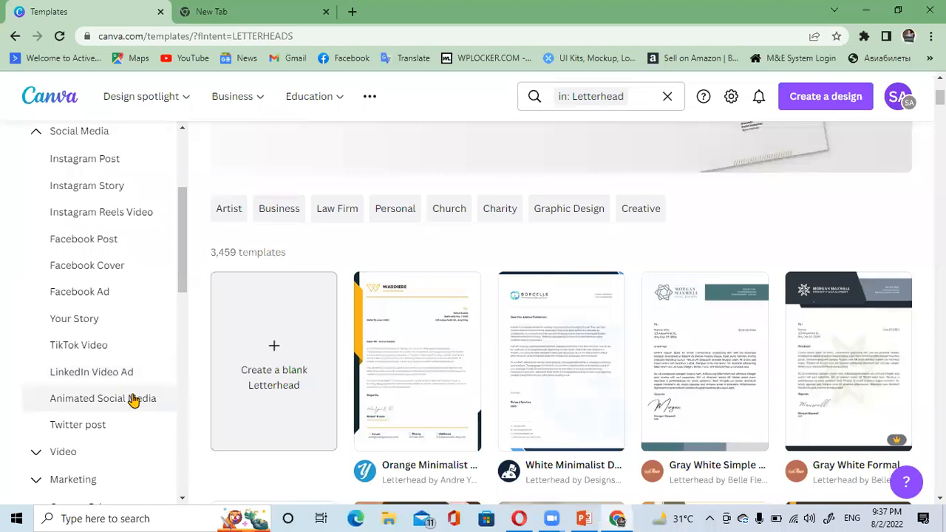
{"action": "scroll", "coordinate": [96, 380], "scroll_direction": "down", "scroll_amount": 1}
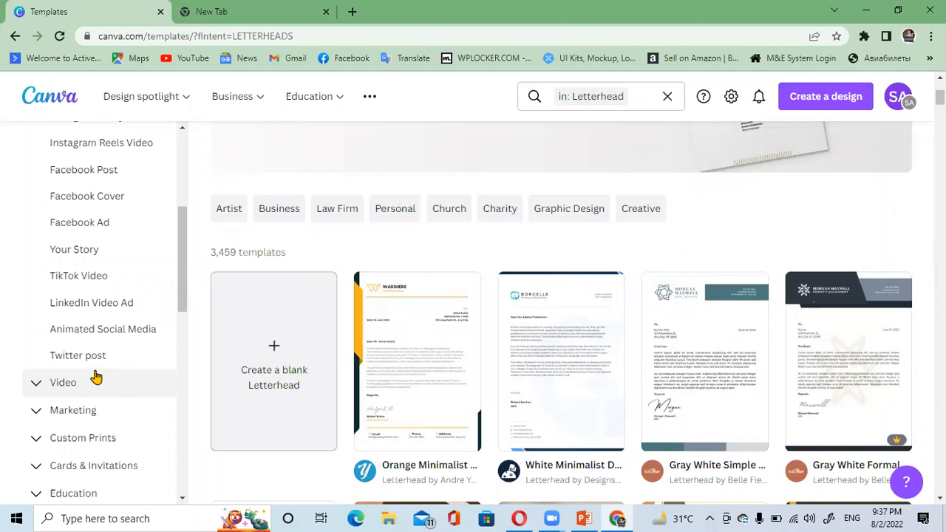
Step: Expand the Video and Marketing categories in the filters and look through their template types
{"action": "left_click", "coordinate": [94, 383]}
{"action": "scroll", "coordinate": [140, 373], "scroll_direction": "down", "scroll_amount": 2}
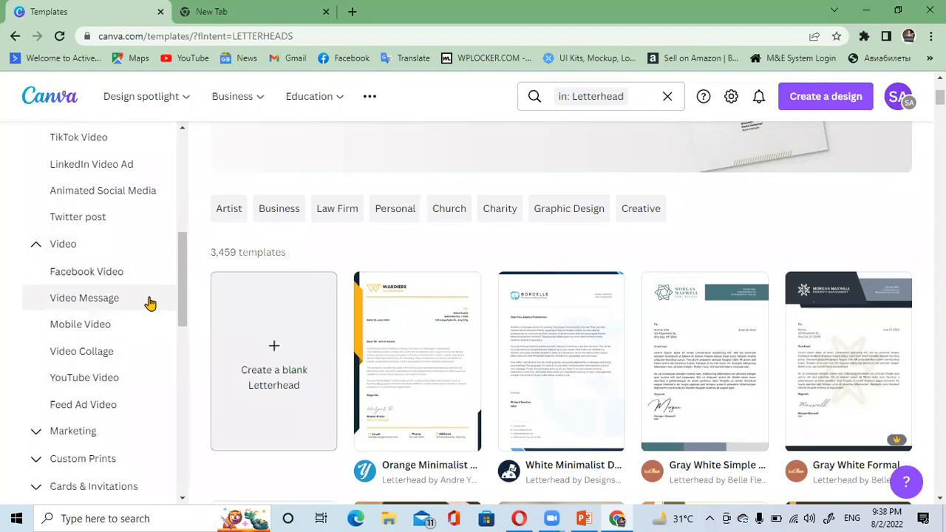
{"action": "scroll", "coordinate": [144, 325], "scroll_direction": "down", "scroll_amount": 1}
{"action": "left_click", "coordinate": [76, 361]}
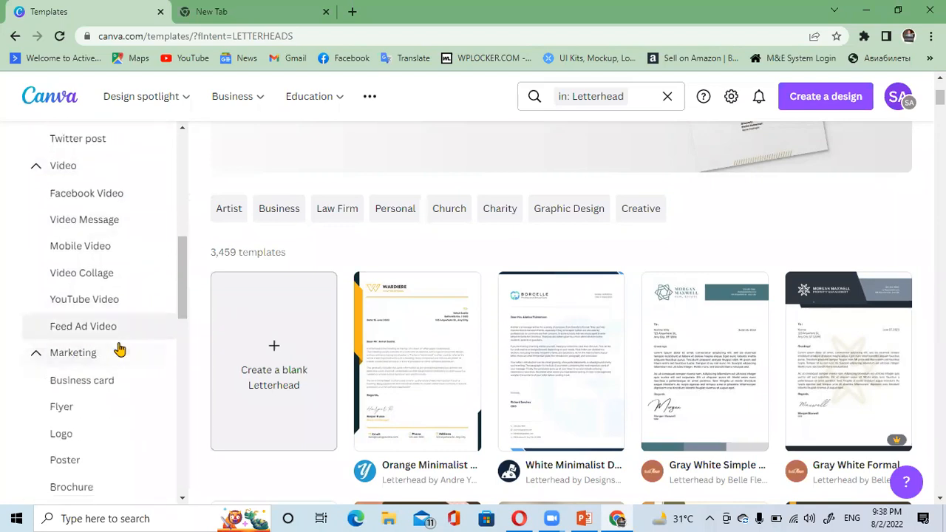
{"action": "scroll", "coordinate": [133, 267], "scroll_direction": "down", "scroll_amount": 2}
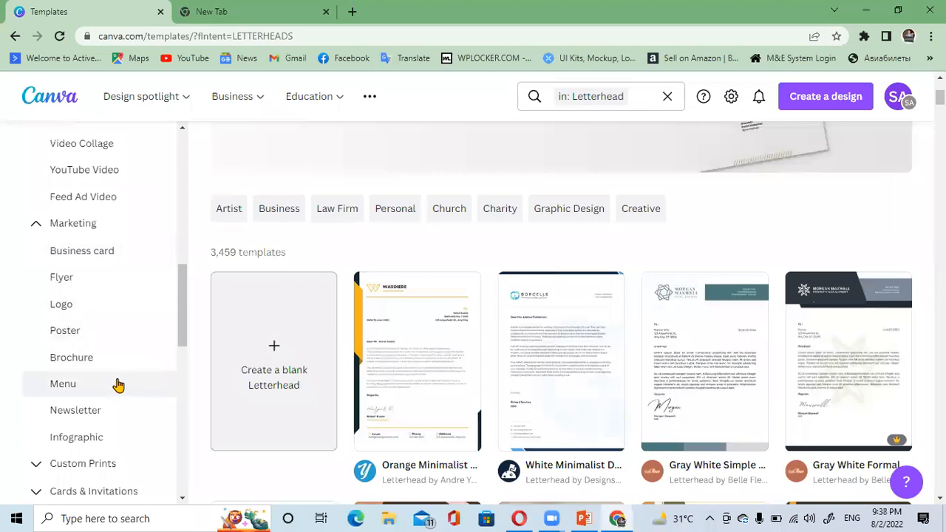
{"action": "scroll", "coordinate": [118, 383], "scroll_direction": "down", "scroll_amount": 1}
{"action": "scroll", "coordinate": [127, 366], "scroll_direction": "down", "scroll_amount": 1}
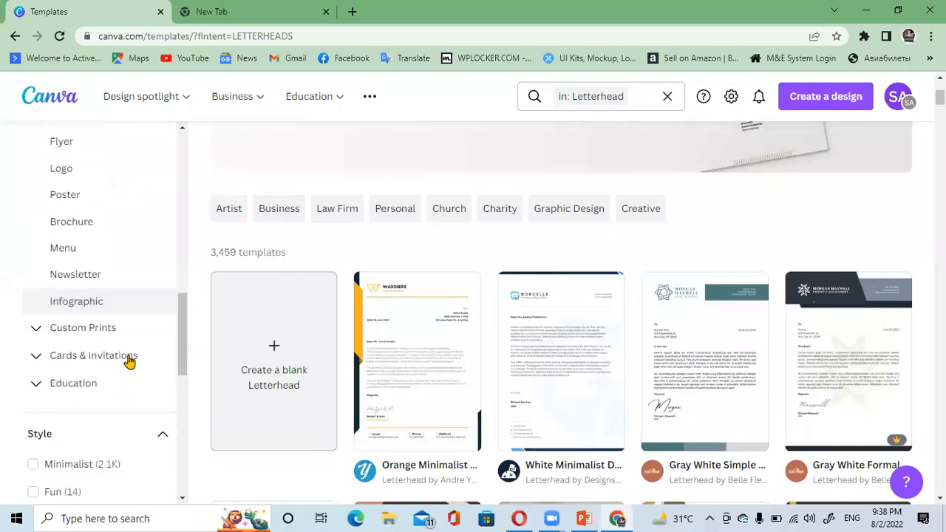
Step: Expand the remaining Custom Prints, Cards & Invitations and Education categories to view their template types
{"action": "left_click", "coordinate": [126, 327]}
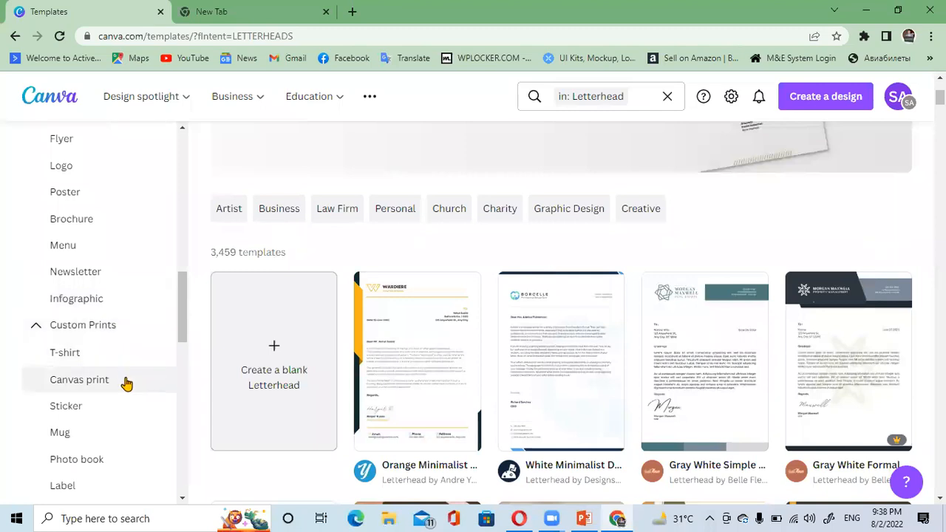
{"action": "scroll", "coordinate": [111, 363], "scroll_direction": "down", "scroll_amount": 3}
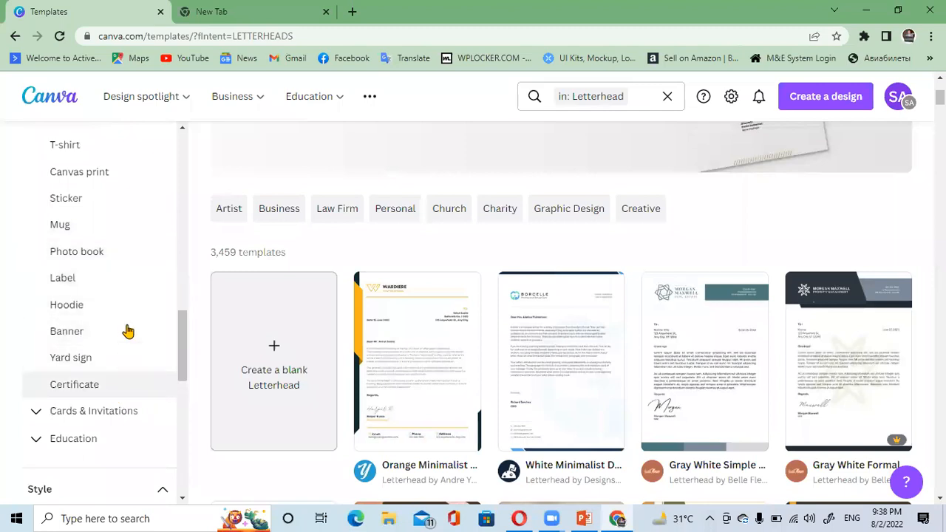
{"action": "scroll", "coordinate": [130, 328], "scroll_direction": "down", "scroll_amount": 2}
{"action": "left_click", "coordinate": [57, 275]}
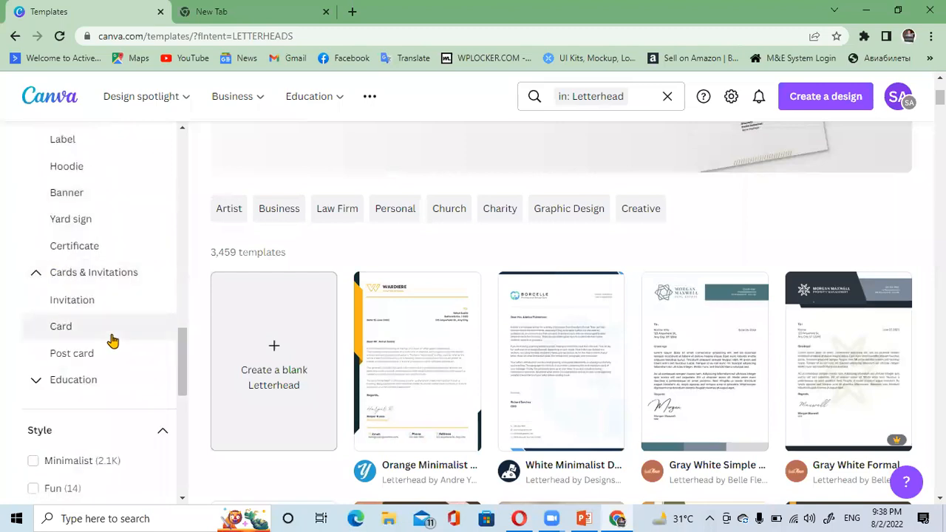
{"action": "scroll", "coordinate": [110, 343], "scroll_direction": "down", "scroll_amount": 2}
{"action": "left_click", "coordinate": [42, 244]}
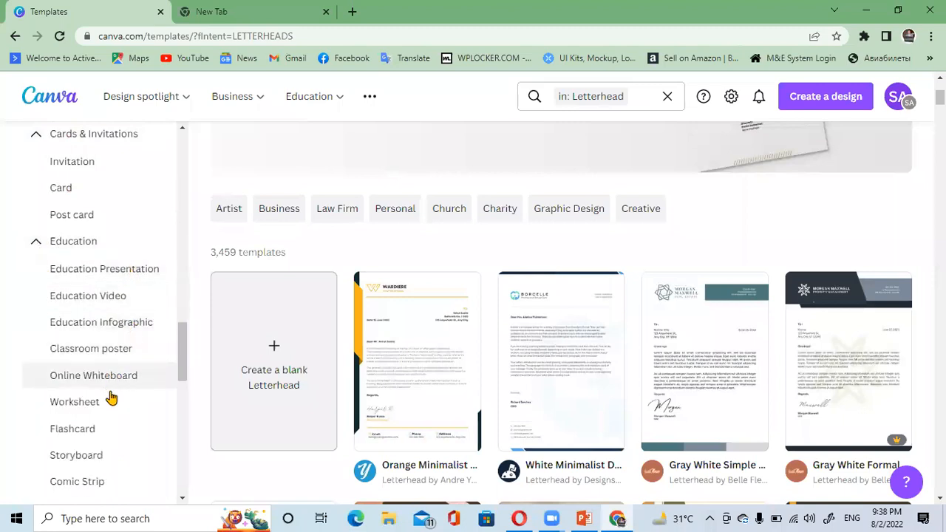
Step: Look through the Education template types down to School Newsletter and return to the beginning of the filters
{"action": "scroll", "coordinate": [114, 392], "scroll_direction": "down", "scroll_amount": 1}
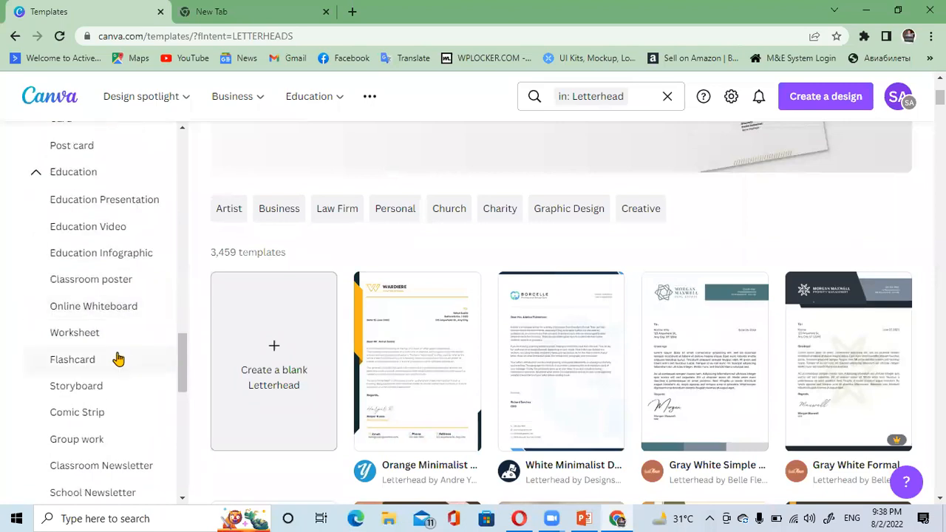
{"action": "scroll", "coordinate": [117, 436], "scroll_direction": "down", "scroll_amount": 1}
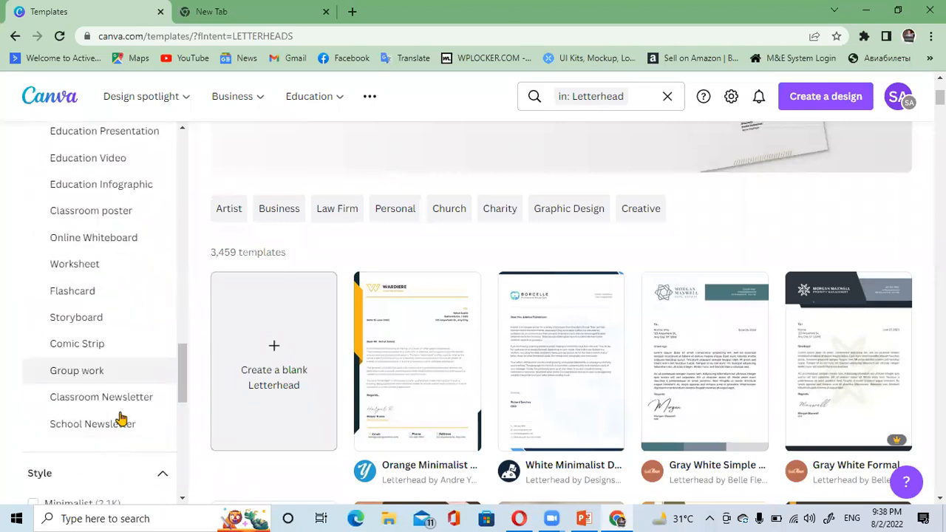
{"action": "scroll", "coordinate": [115, 394], "scroll_direction": "up", "scroll_amount": 4}
{"action": "scroll", "coordinate": [114, 393], "scroll_direction": "up", "scroll_amount": 15}
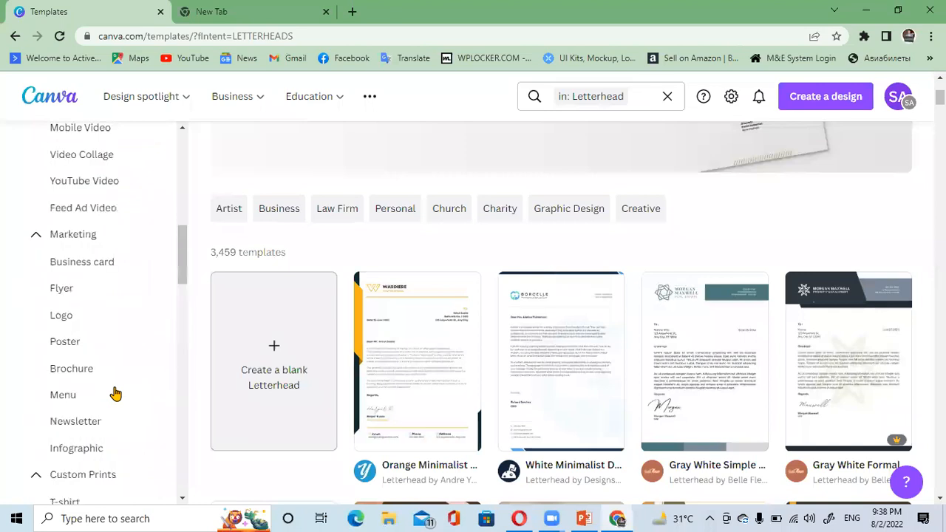
{"action": "scroll", "coordinate": [114, 393], "scroll_direction": "up", "scroll_amount": 1}
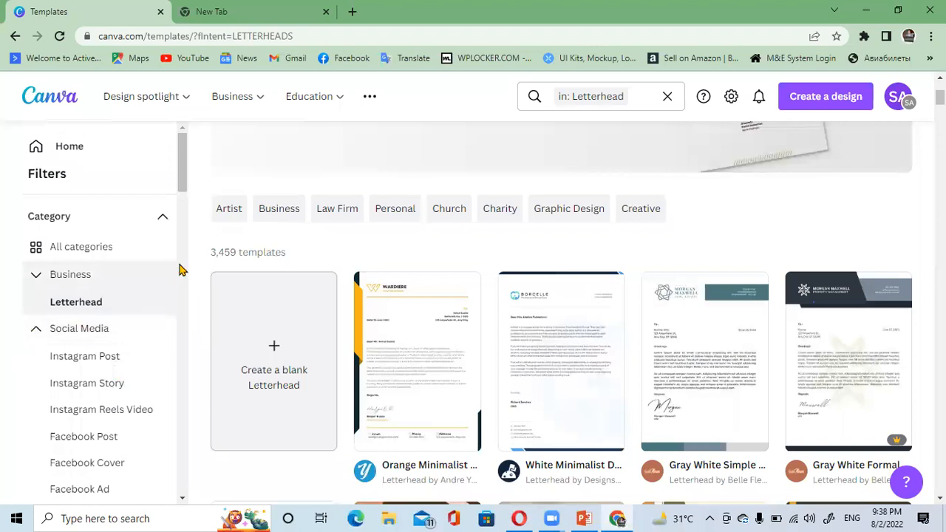
Step: View the Business category's template types briefly, and collapse the Business, Social Media and Video categories
{"action": "left_click", "coordinate": [36, 275]}
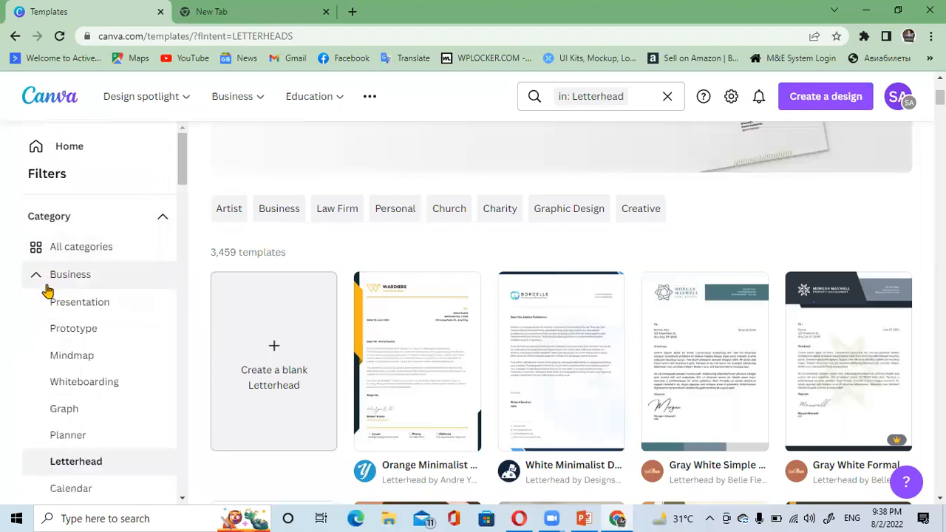
{"action": "left_click", "coordinate": [35, 276]}
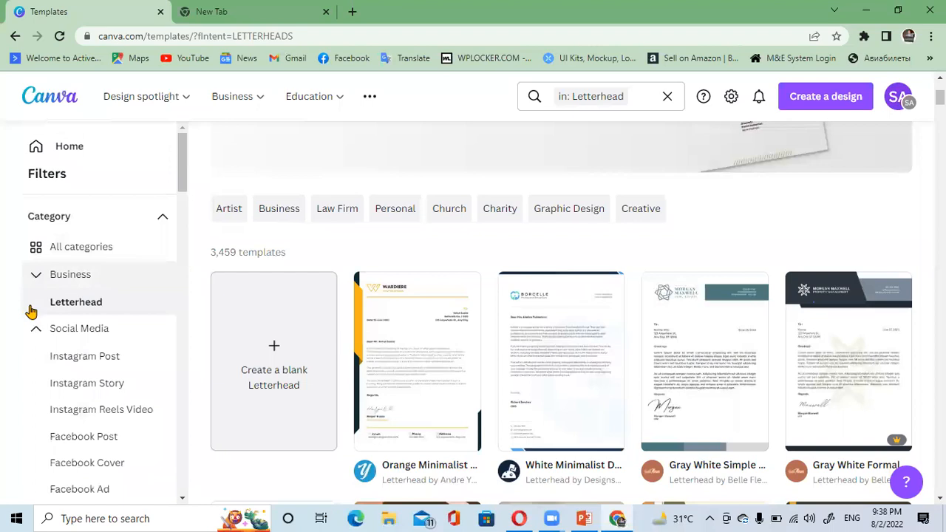
{"action": "left_click", "coordinate": [35, 328]}
{"action": "left_click", "coordinate": [34, 352]}
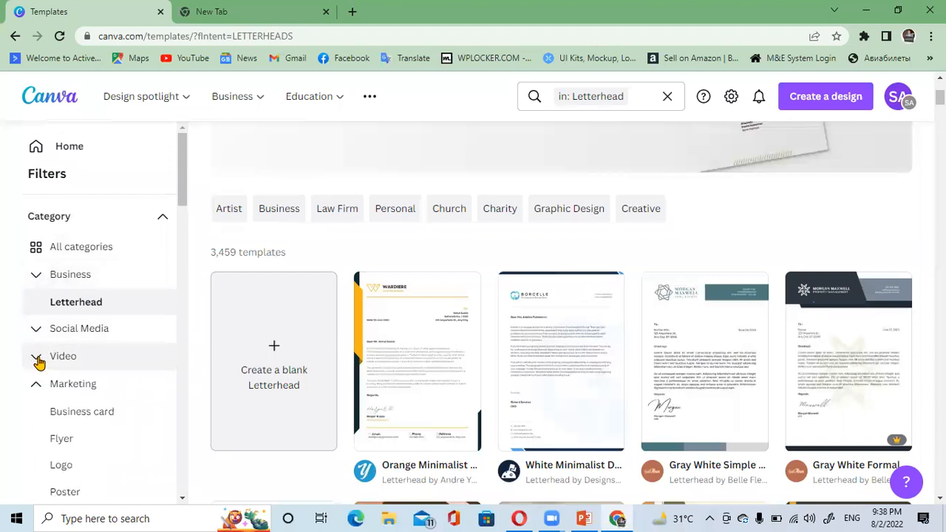
Step: Collapse the remaining Marketing, Cards & Invitations, Education and Custom Prints categories in the filters
{"action": "scroll", "coordinate": [99, 375], "scroll_direction": "down", "scroll_amount": 1}
{"action": "scroll", "coordinate": [99, 375], "scroll_direction": "down", "scroll_amount": 3}
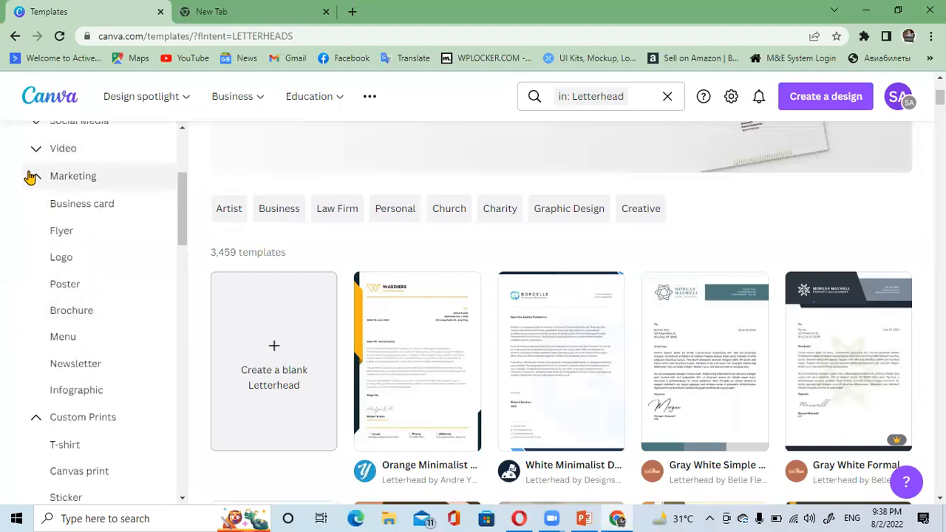
{"action": "left_click", "coordinate": [31, 176]}
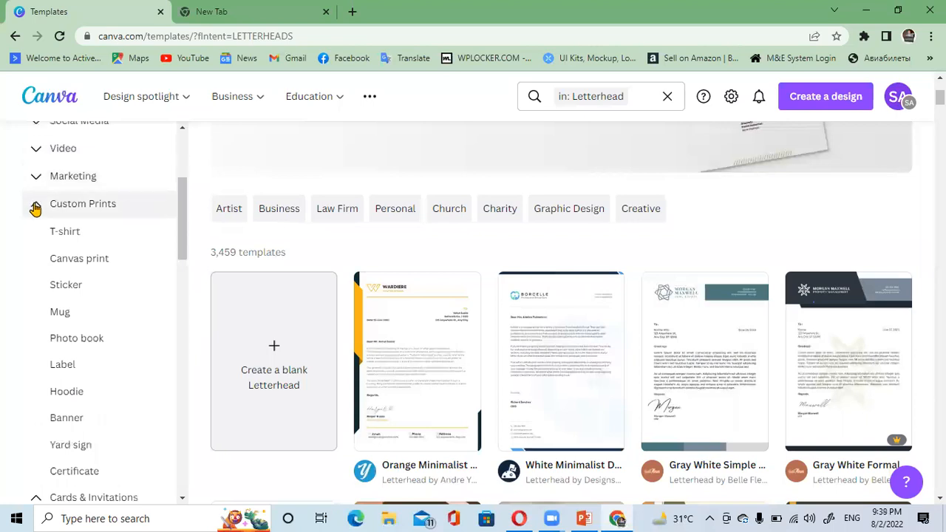
{"action": "scroll", "coordinate": [34, 208], "scroll_direction": "down", "scroll_amount": 4}
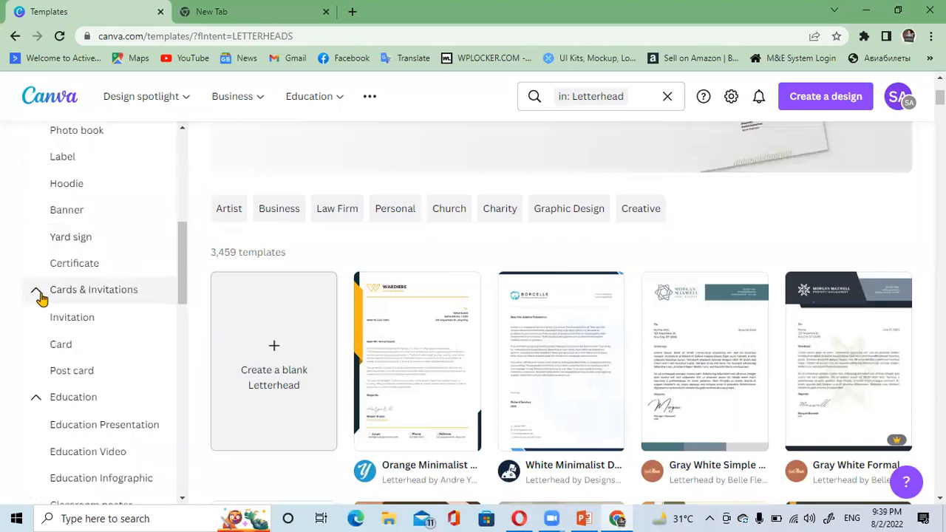
{"action": "left_click", "coordinate": [37, 294]}
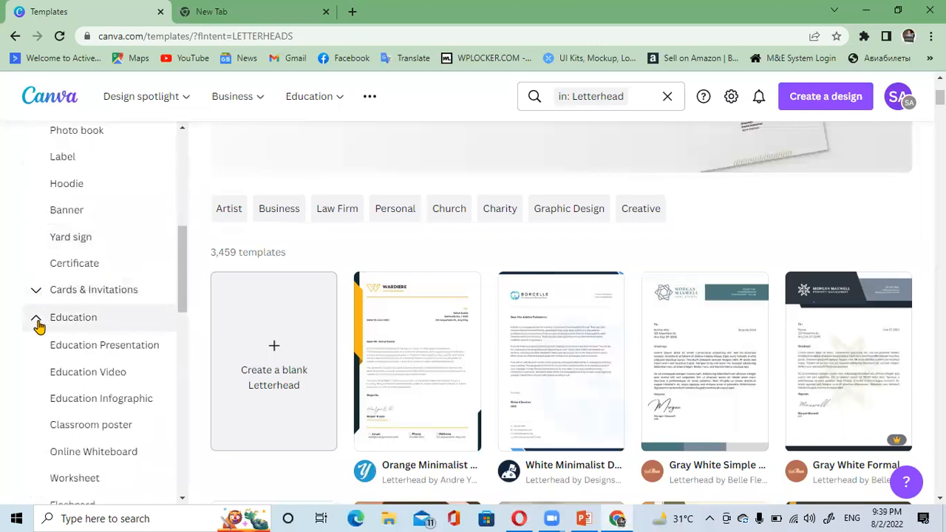
{"action": "left_click", "coordinate": [37, 324]}
{"action": "scroll", "coordinate": [30, 244], "scroll_direction": "up", "scroll_amount": 3}
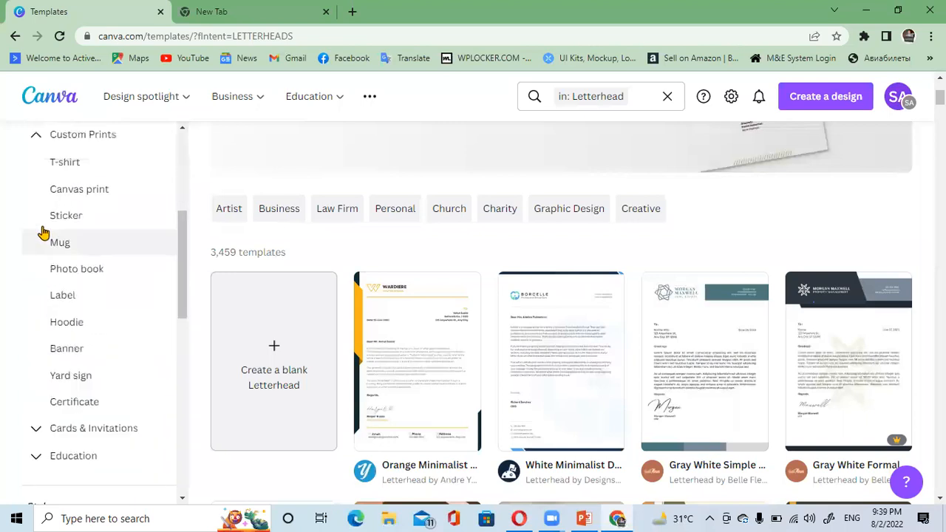
{"action": "left_click", "coordinate": [36, 141]}
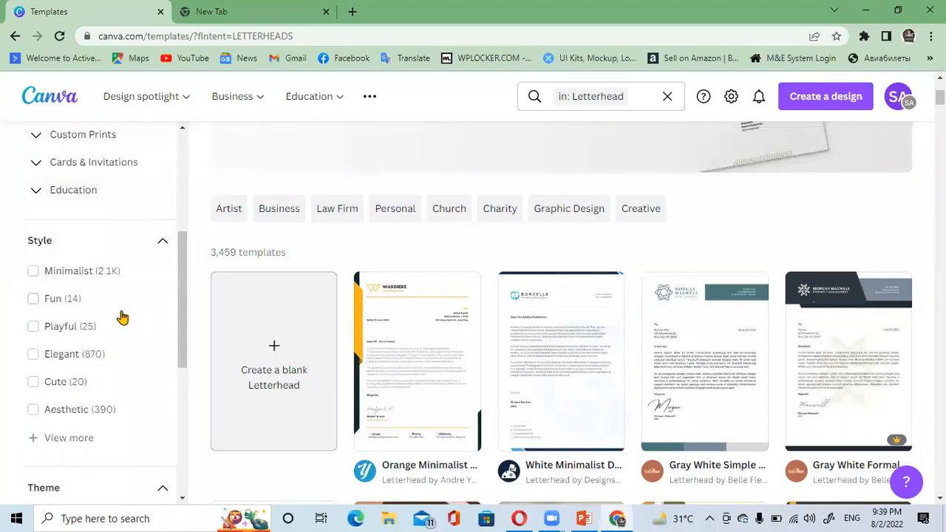
Step: Look through the Style, Theme and Color filter options and return to the beginning of the filters
{"action": "scroll", "coordinate": [123, 317], "scroll_direction": "down", "scroll_amount": 3}
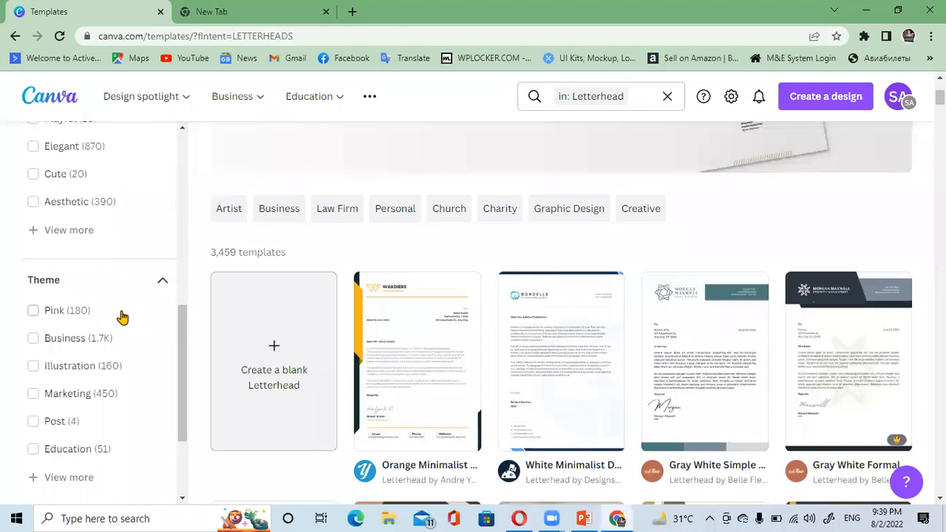
{"action": "scroll", "coordinate": [123, 317], "scroll_direction": "down", "scroll_amount": 2}
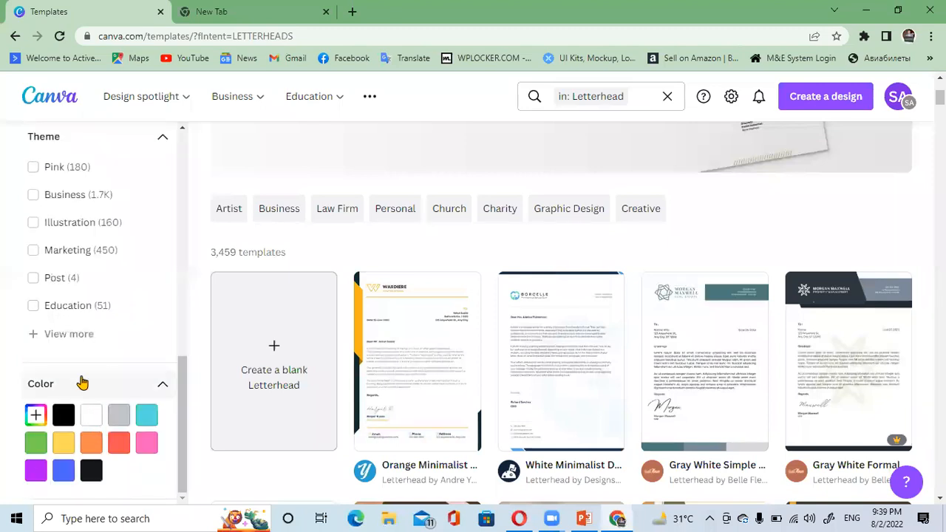
{"action": "scroll", "coordinate": [148, 237], "scroll_direction": "up", "scroll_amount": 5}
{"action": "scroll", "coordinate": [161, 184], "scroll_direction": "up", "scroll_amount": 3}
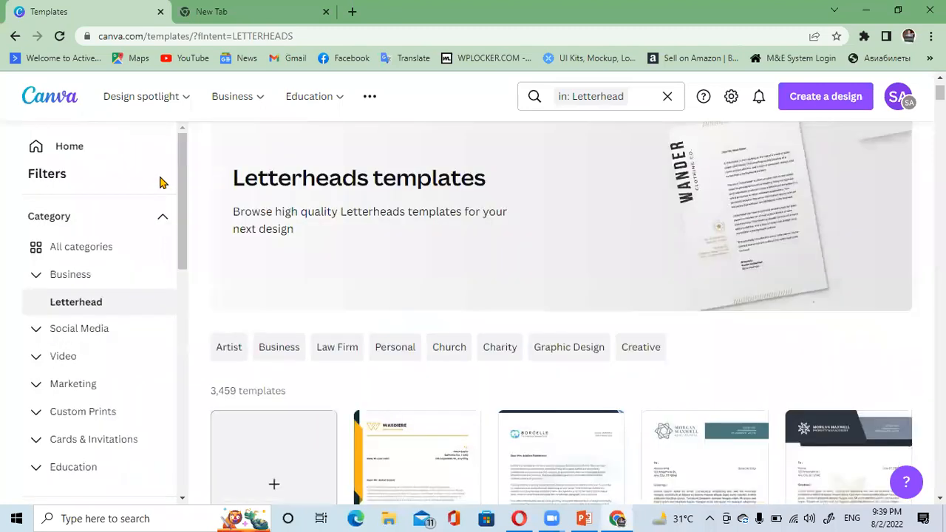
Step: Return to the home page, open the Brand page and dismiss the introductory logo tip
{"action": "left_click", "coordinate": [71, 146]}
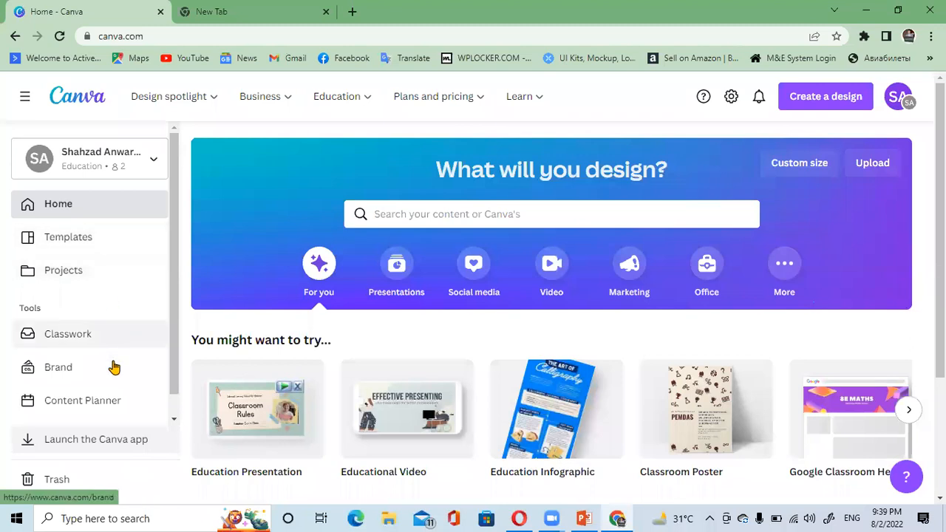
{"action": "scroll", "coordinate": [100, 240], "scroll_direction": "down", "scroll_amount": 1}
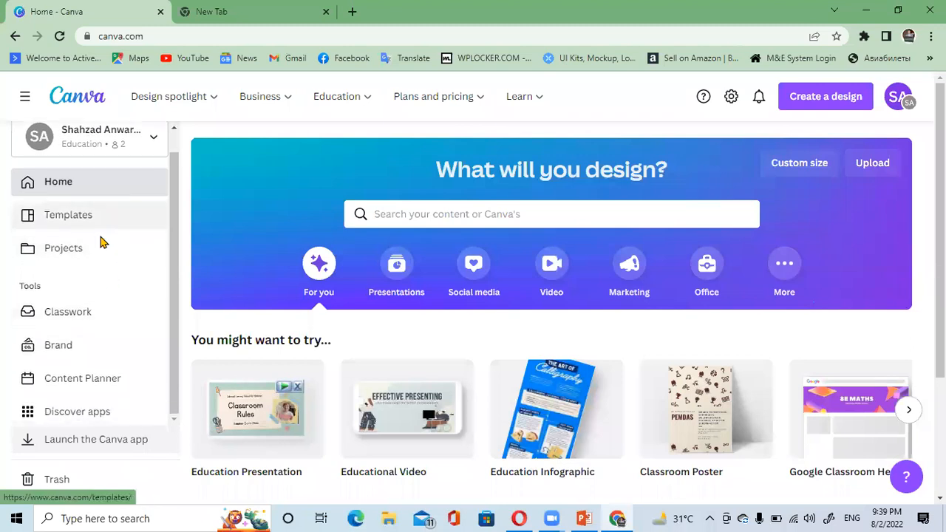
{"action": "left_click", "coordinate": [115, 355]}
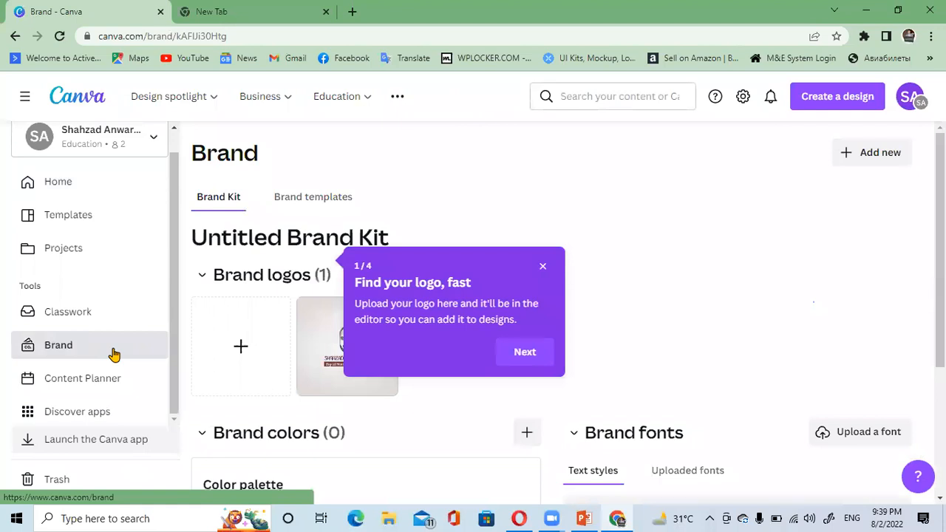
{"action": "left_click", "coordinate": [543, 266]}
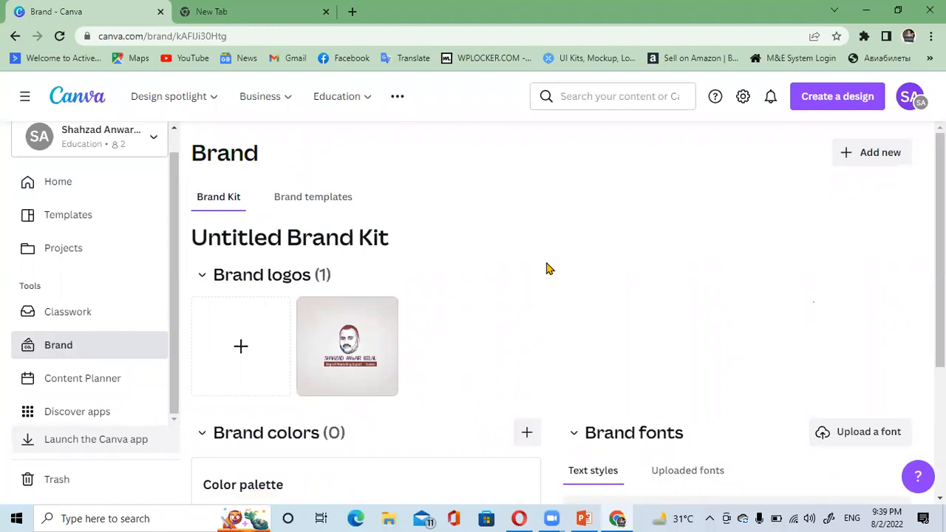
Step: Review the brand kit's logo, color and font sections, and add the color #564558 to the color palette
{"action": "scroll", "coordinate": [547, 269], "scroll_direction": "down", "scroll_amount": 3}
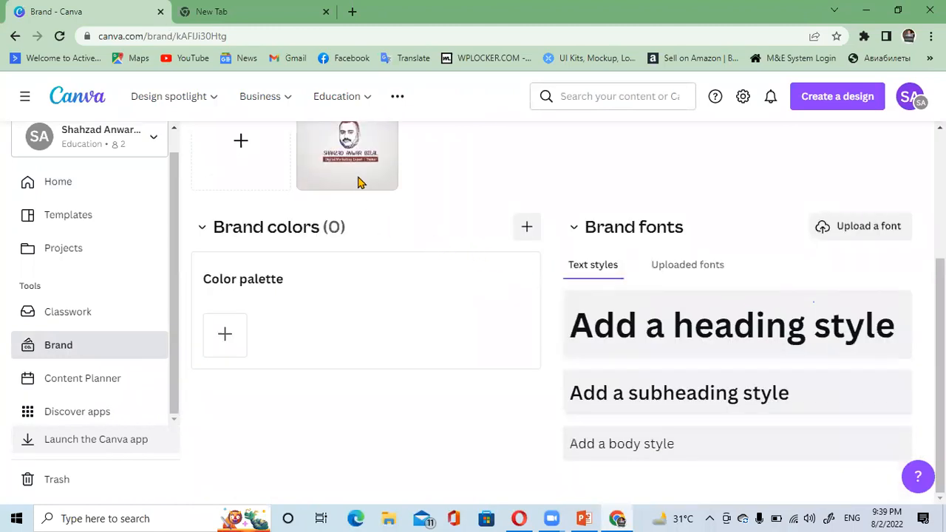
{"action": "scroll", "coordinate": [433, 228], "scroll_direction": "up", "scroll_amount": 1}
{"action": "mouse_move", "coordinate": [360, 256]}
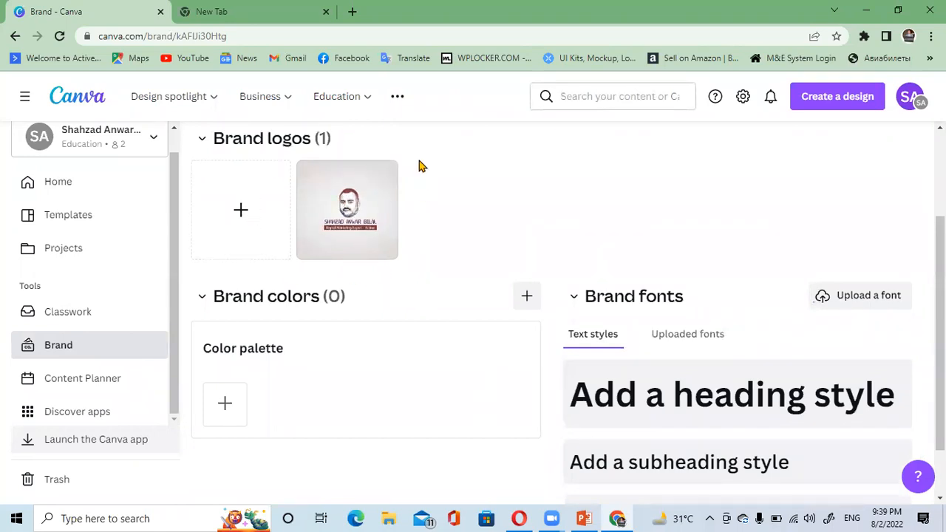
{"action": "scroll", "coordinate": [374, 313], "scroll_direction": "down", "scroll_amount": 2}
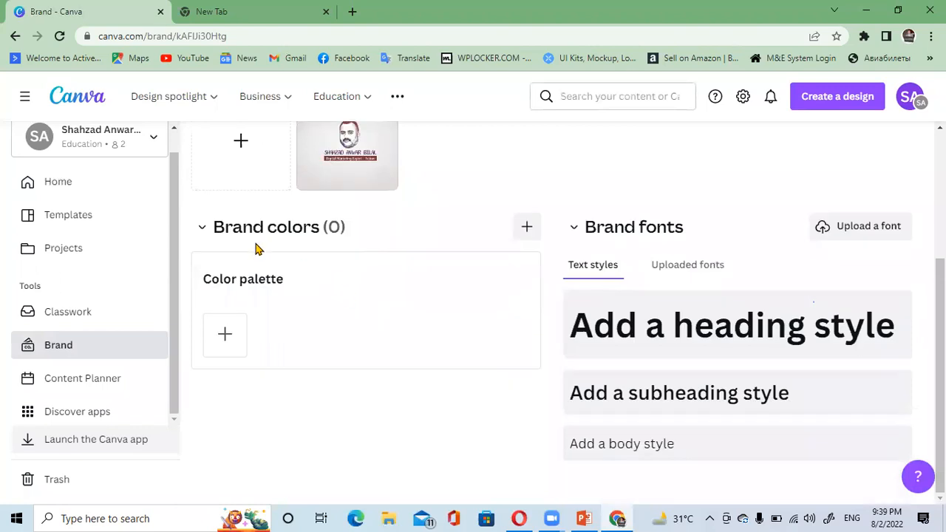
{"action": "left_click", "coordinate": [225, 337]}
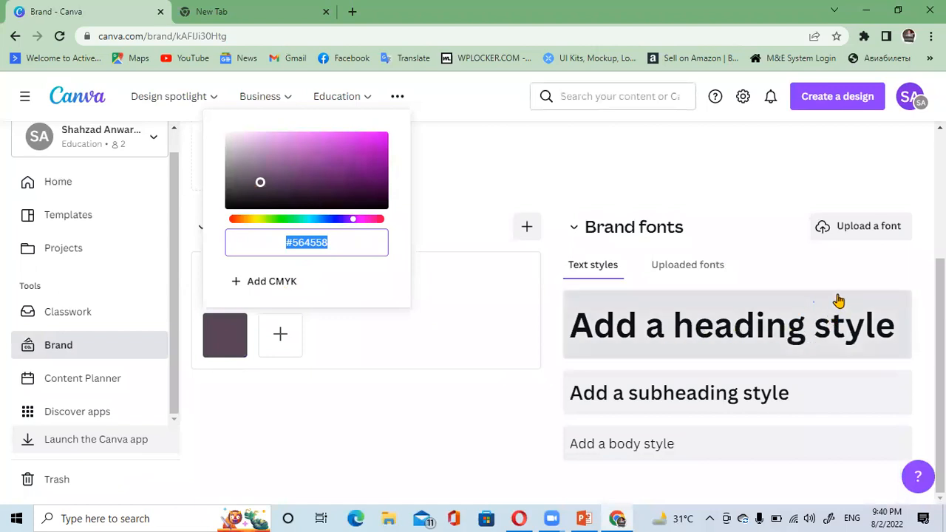
{"action": "left_click", "coordinate": [448, 187]}
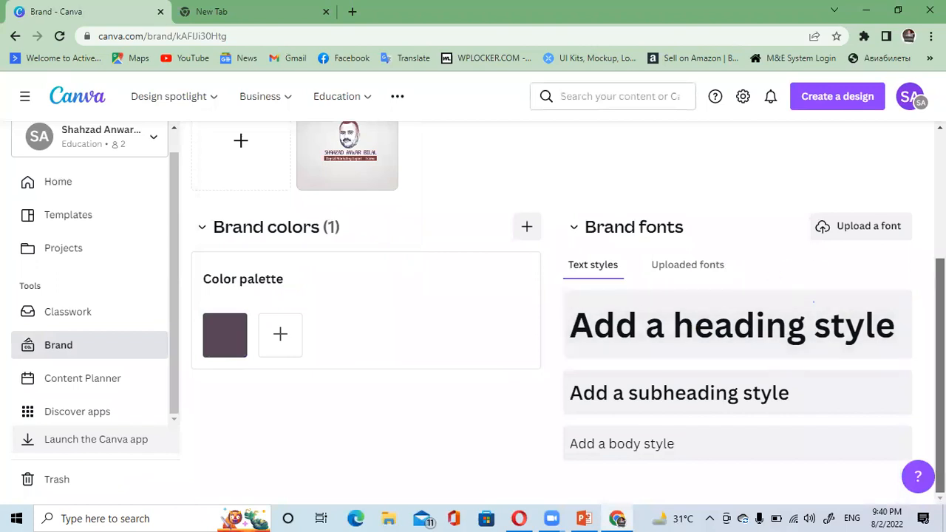
Step: View the brand kit's uploaded fonts section and switch back to its text styles
{"action": "left_click", "coordinate": [703, 268]}
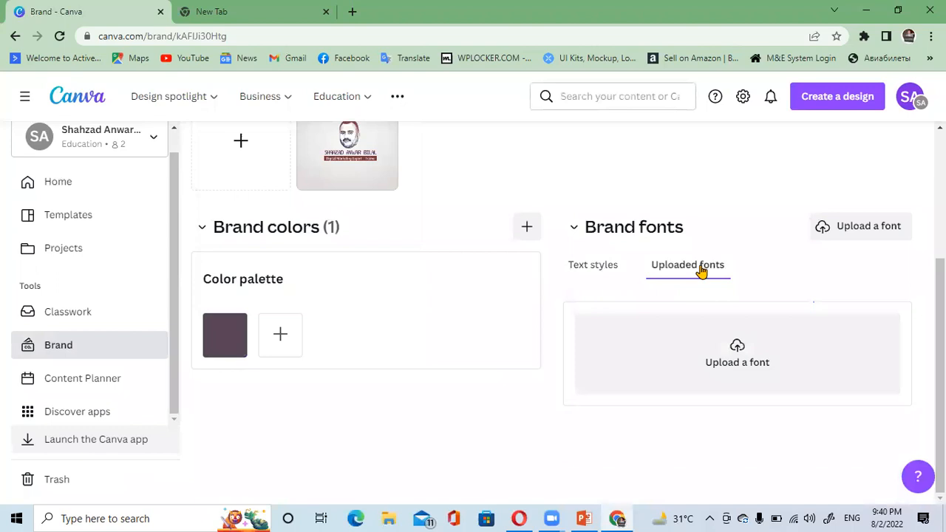
{"action": "left_click", "coordinate": [613, 270]}
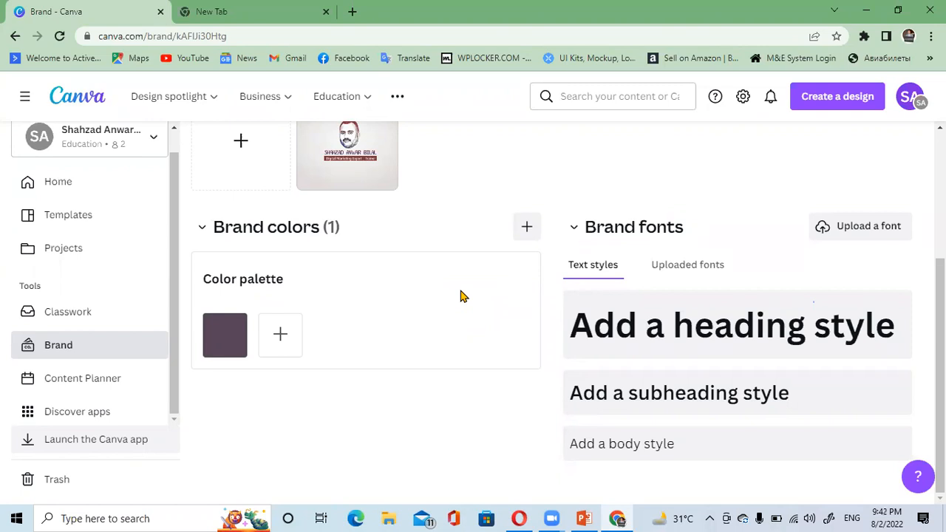
Step: Open the Content Planner and look through the August 2022 calendar to its last weeks
{"action": "left_click", "coordinate": [126, 382]}
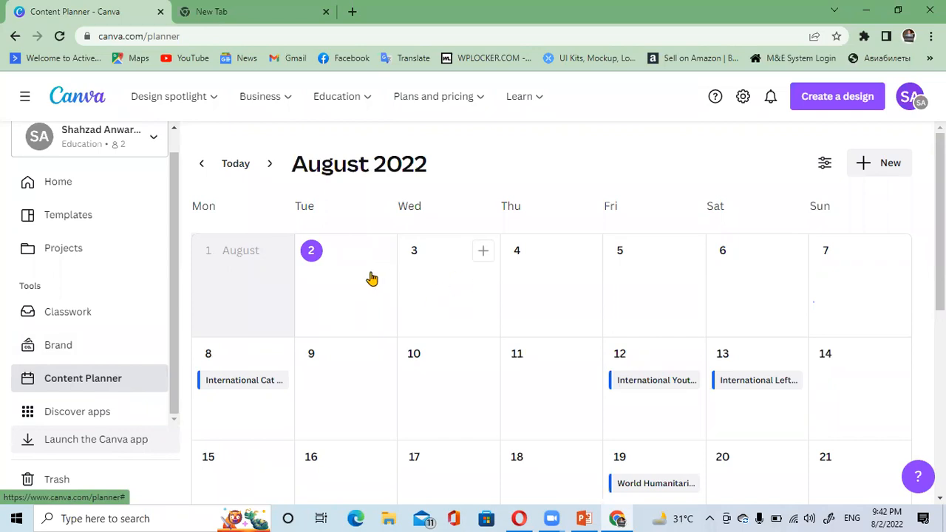
{"action": "scroll", "coordinate": [821, 332], "scroll_direction": "down", "scroll_amount": 3}
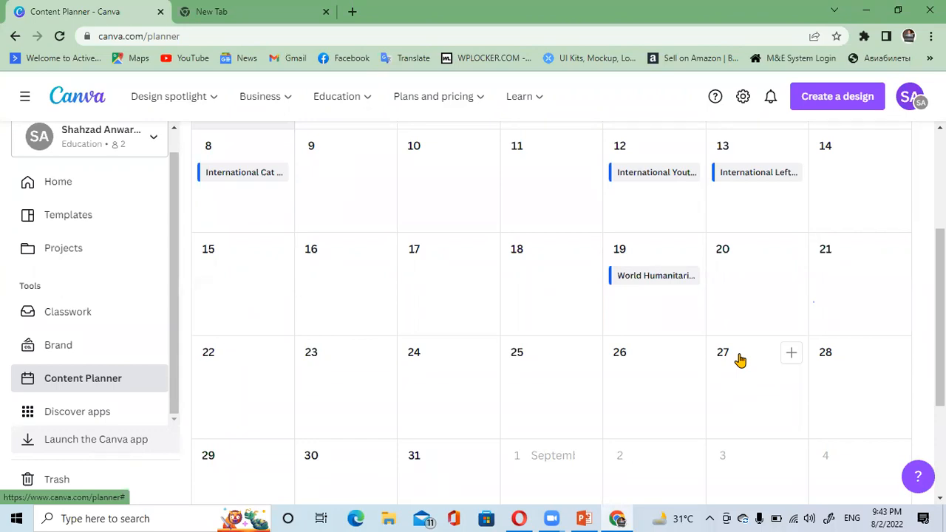
{"action": "scroll", "coordinate": [458, 295], "scroll_direction": "down", "scroll_amount": 3}
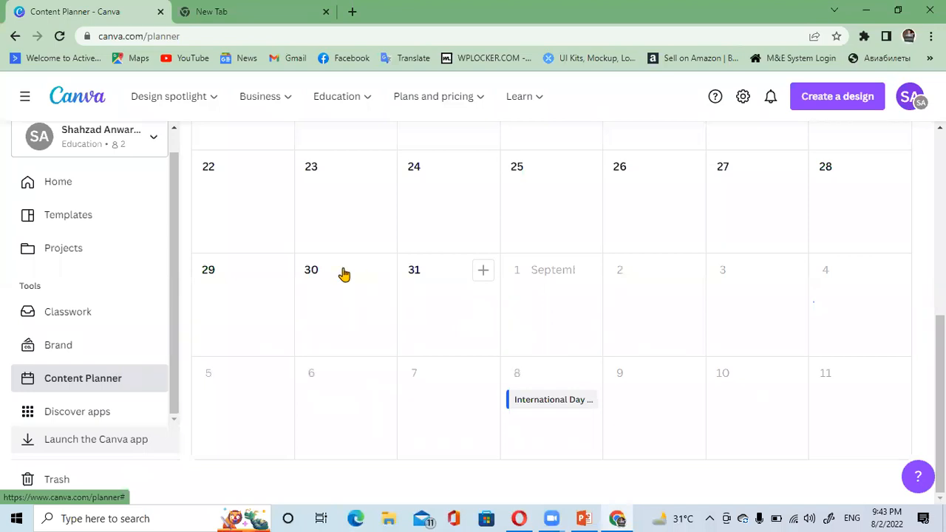
{"action": "scroll", "coordinate": [96, 421], "scroll_direction": "up", "scroll_amount": 1}
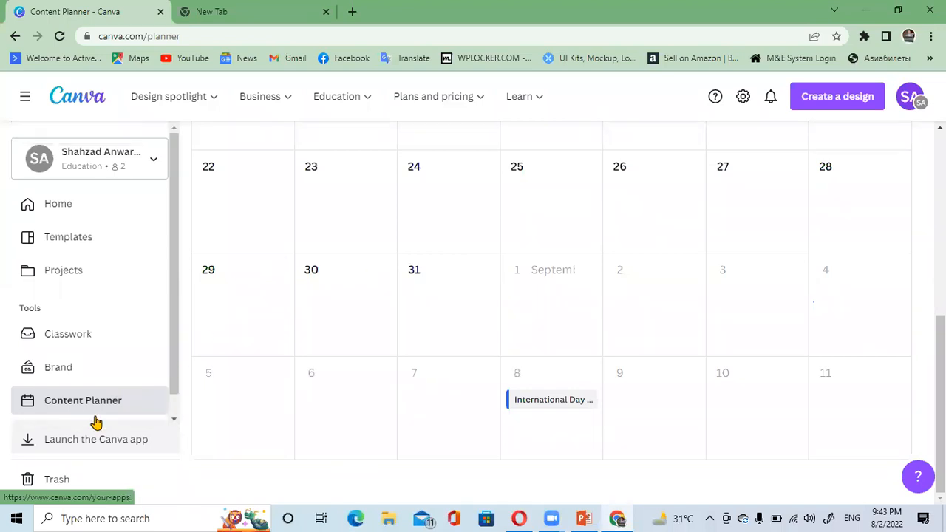
Step: Return to the home page and browse the suggested design types forward and back to the start
{"action": "left_click", "coordinate": [114, 211]}
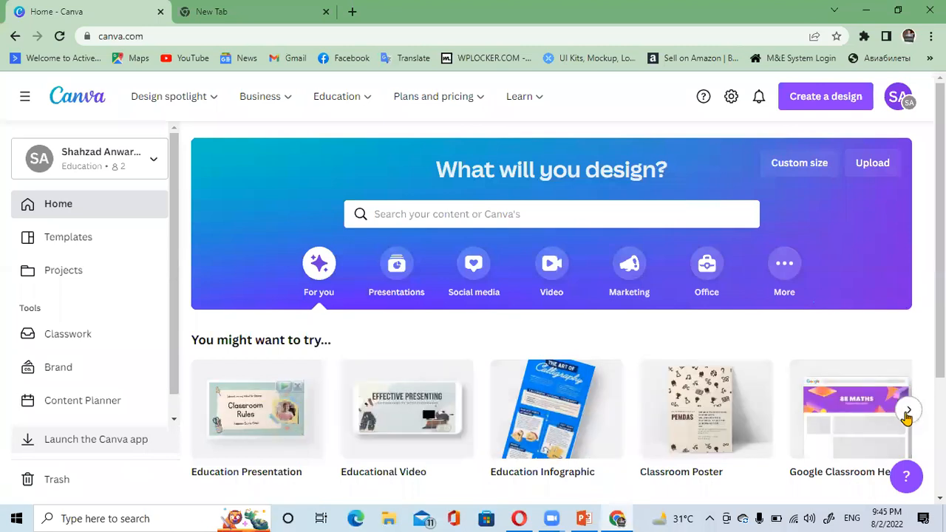
{"action": "left_click", "coordinate": [908, 412]}
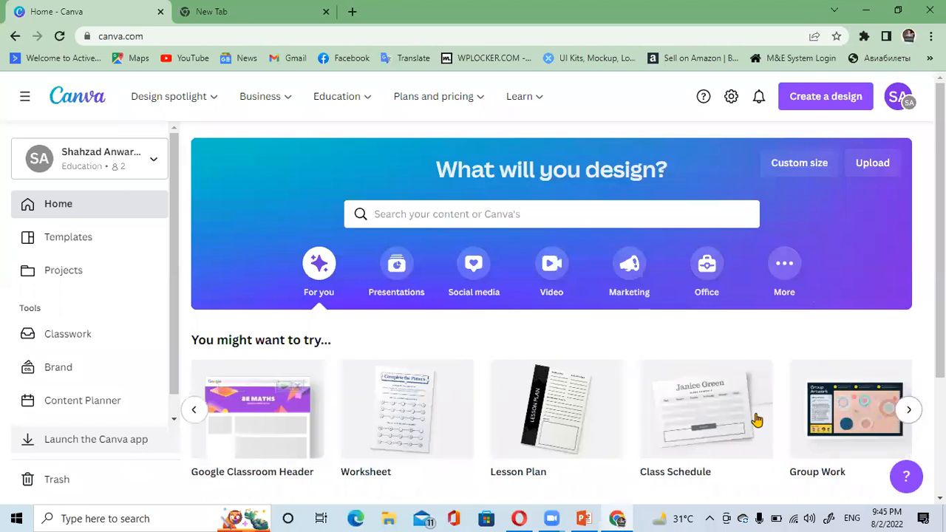
{"action": "left_click", "coordinate": [193, 410]}
Step: Search the templates for "facebook Post"
{"action": "left_click", "coordinate": [436, 211]}
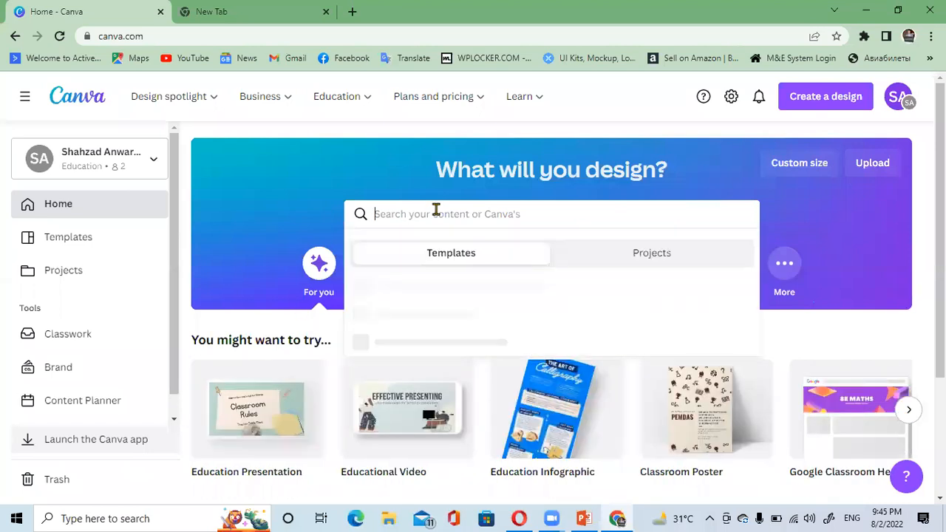
{"action": "type", "text": "facebook Post"}
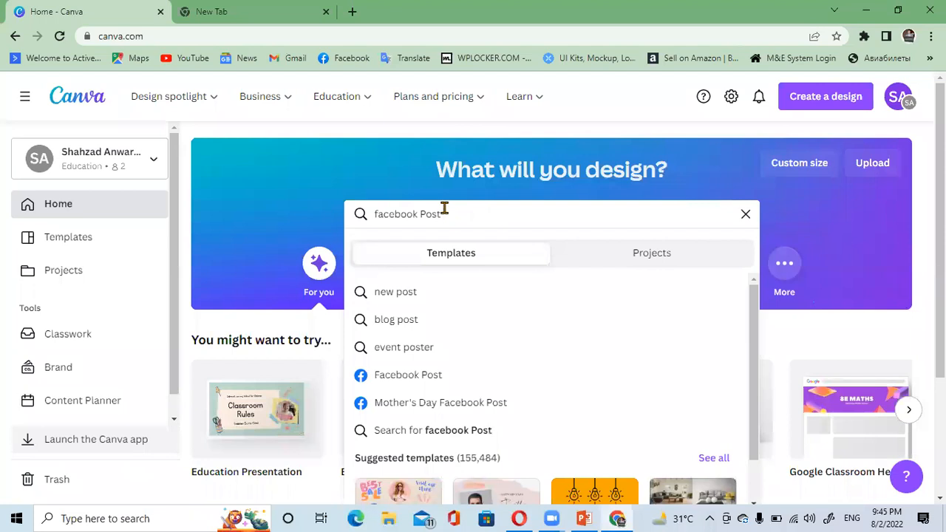
{"action": "key", "text": "Return"}
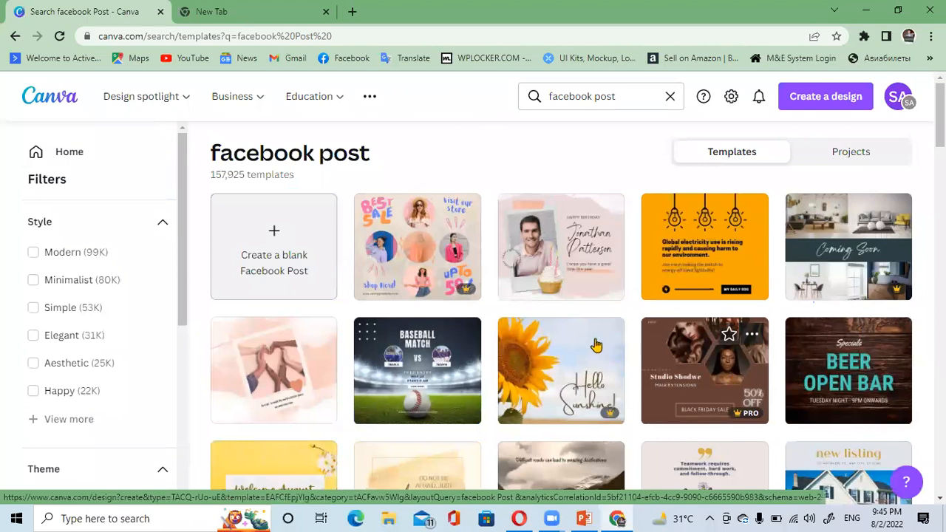
Step: Open the Baseball Match template for editing, and decline opening the design in the desktop app
{"action": "left_click", "coordinate": [458, 358]}
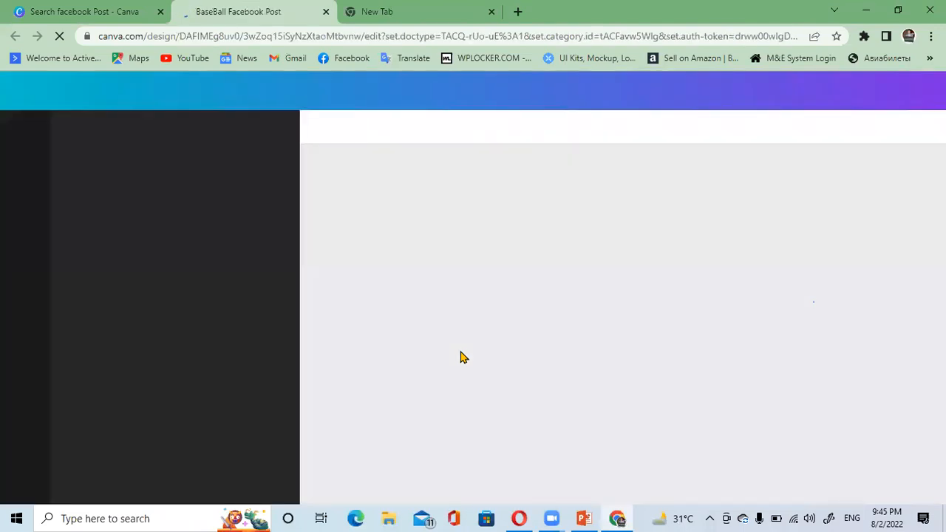
{"action": "left_click", "coordinate": [84, 12]}
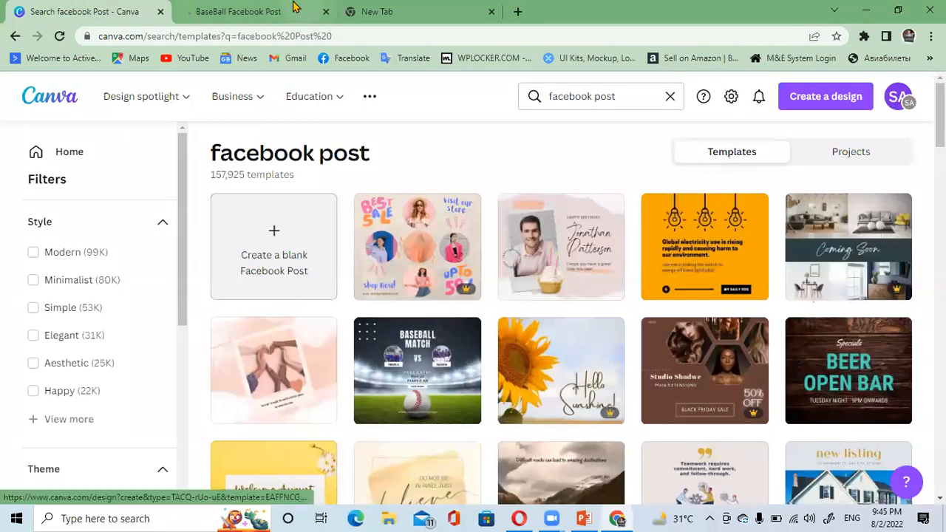
{"action": "key", "text": "ctrl+Tab"}
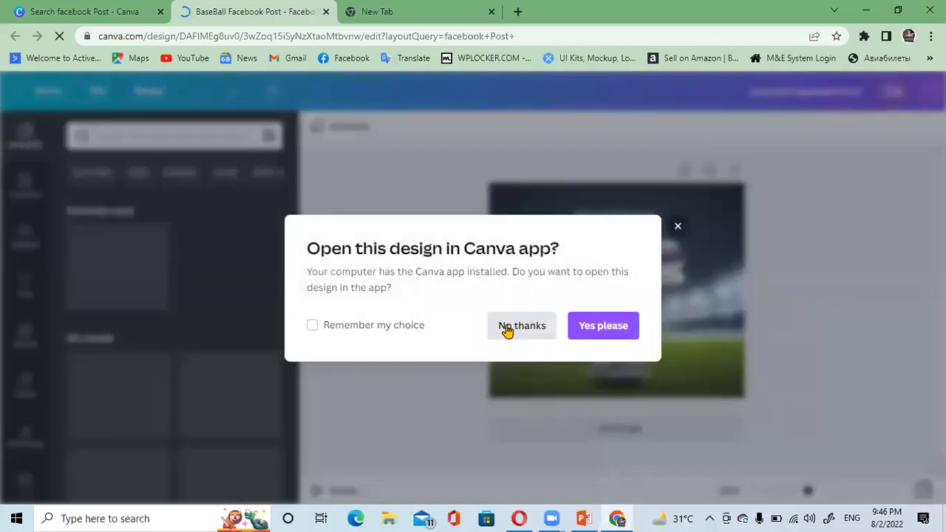
{"action": "left_click", "coordinate": [507, 330]}
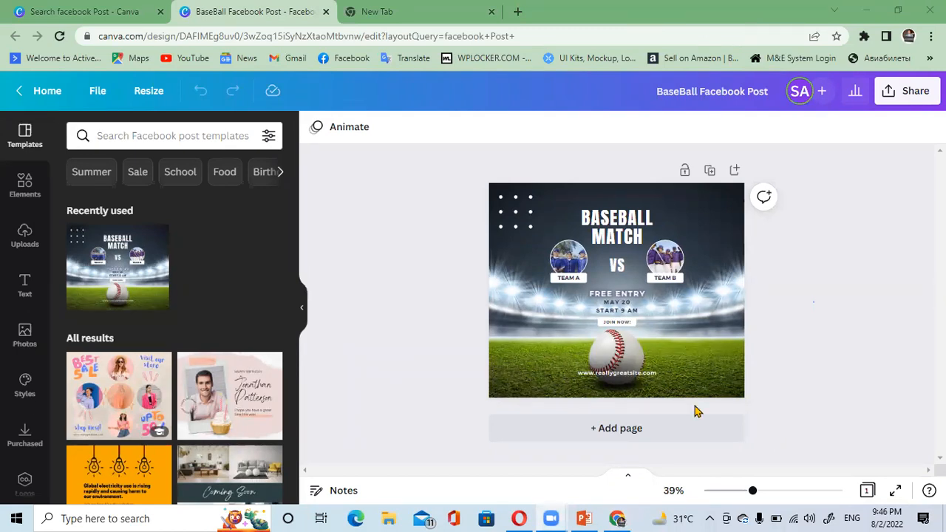
Step: Replace the website address over the baseball with "Techplus.pk"
{"action": "left_click", "coordinate": [760, 494]}
{"action": "left_click_drag", "start_coordinate": [760, 493], "coordinate": [774, 494]}
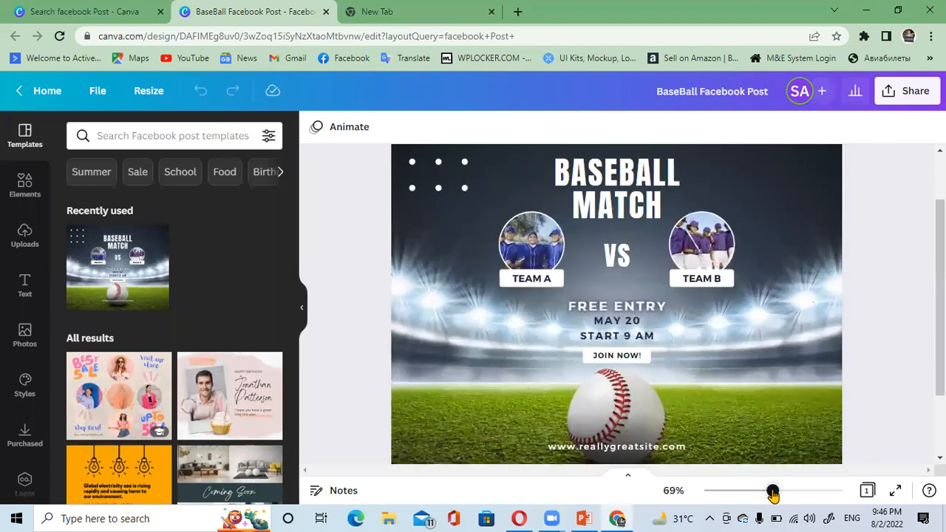
{"action": "left_click", "coordinate": [641, 448]}
{"action": "left_click", "coordinate": [640, 446]}
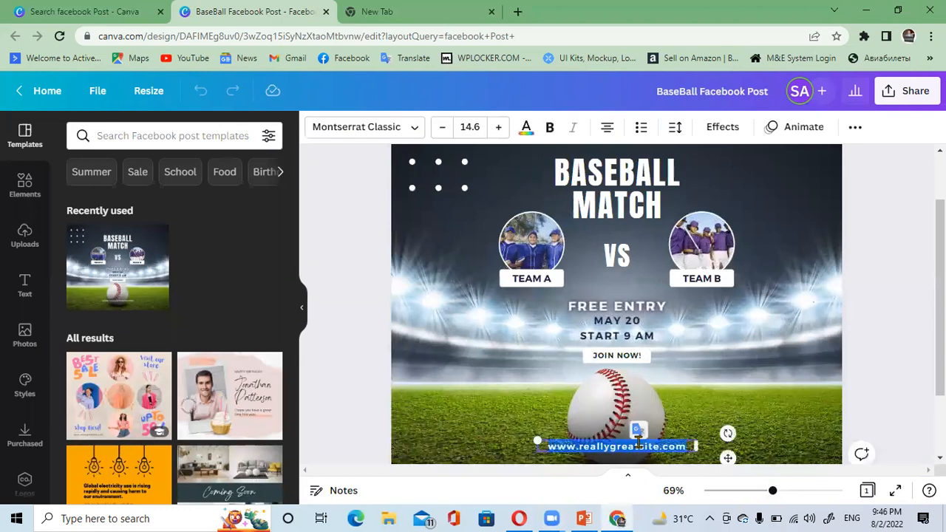
{"action": "type", "text": "Techplus .pk"}
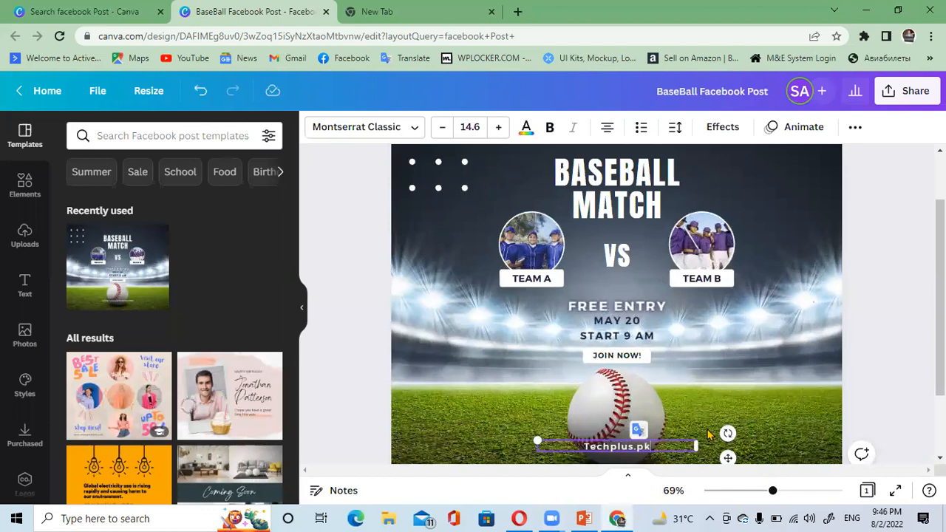
{"action": "left_click", "coordinate": [759, 358]}
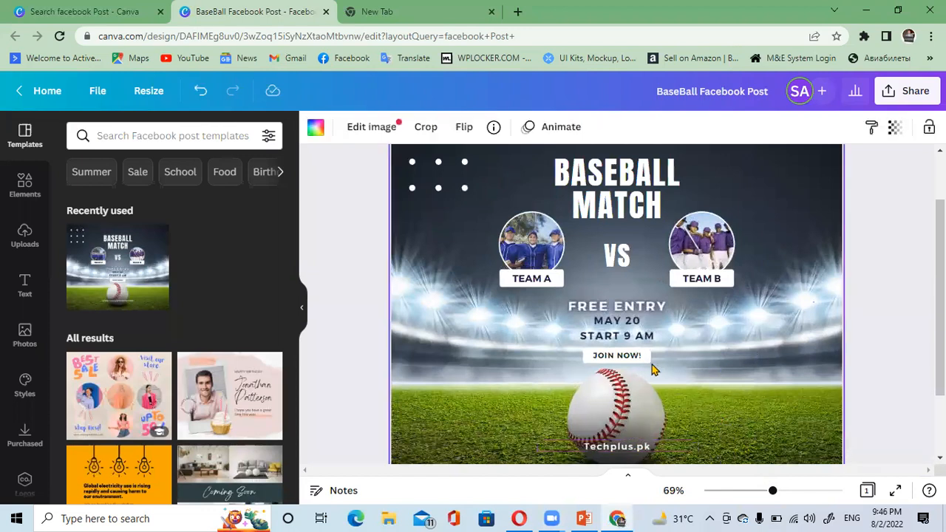
Step: Change the match date under "FREE ENTRY" to "AUGUST 22"
{"action": "left_click", "coordinate": [617, 337]}
{"action": "left_click", "coordinate": [618, 321]}
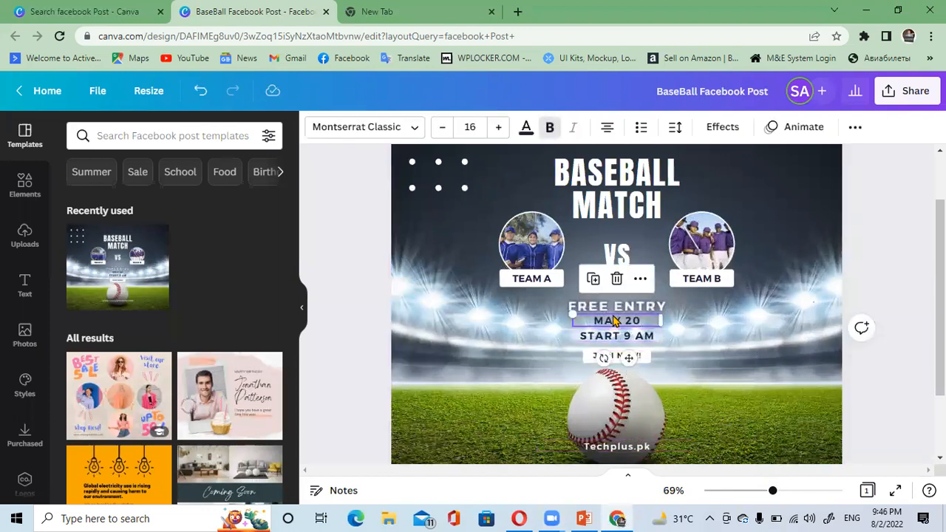
{"action": "double_click", "coordinate": [617, 319]}
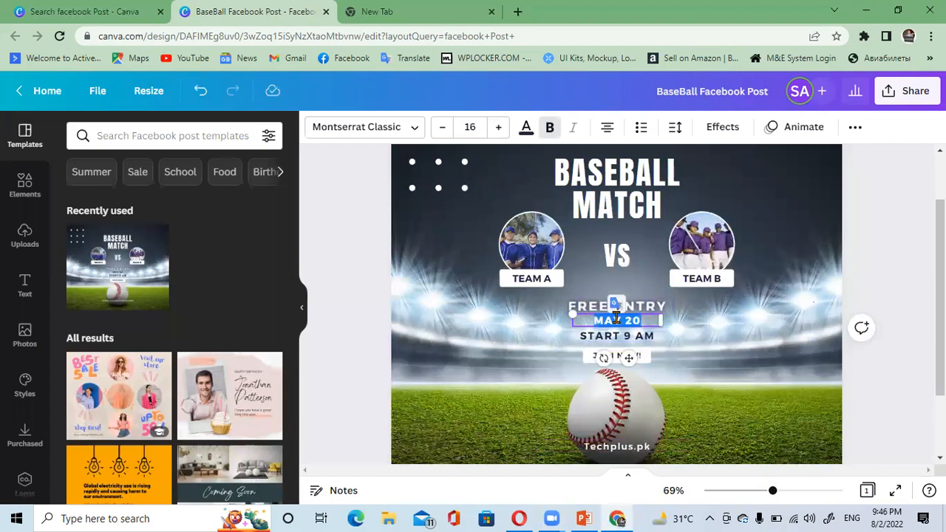
{"action": "left_click", "coordinate": [633, 320]}
{"action": "key", "text": "BackSpace"}
{"action": "key", "text": "BackSpace"}
{"action": "key", "text": "BackSpace"}
{"action": "key", "text": "BackSpace"}
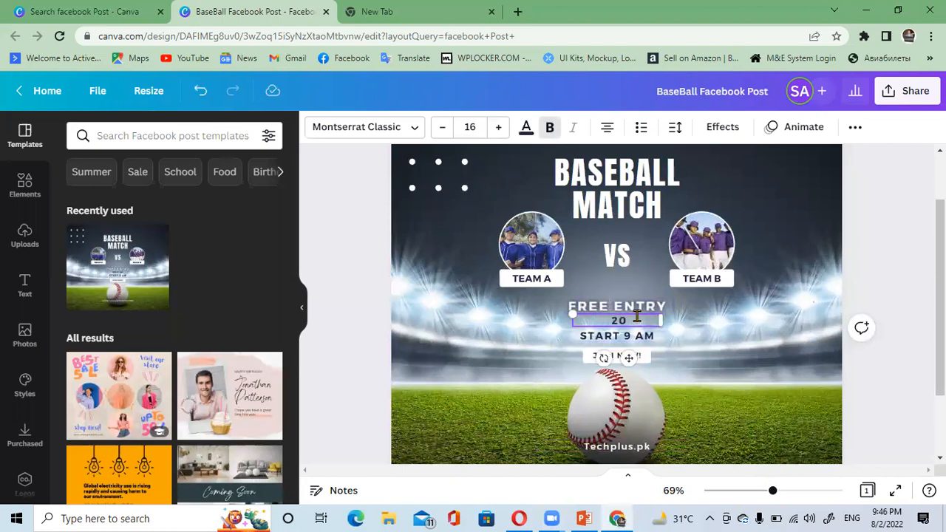
{"action": "type", "text": "A UGUST"}
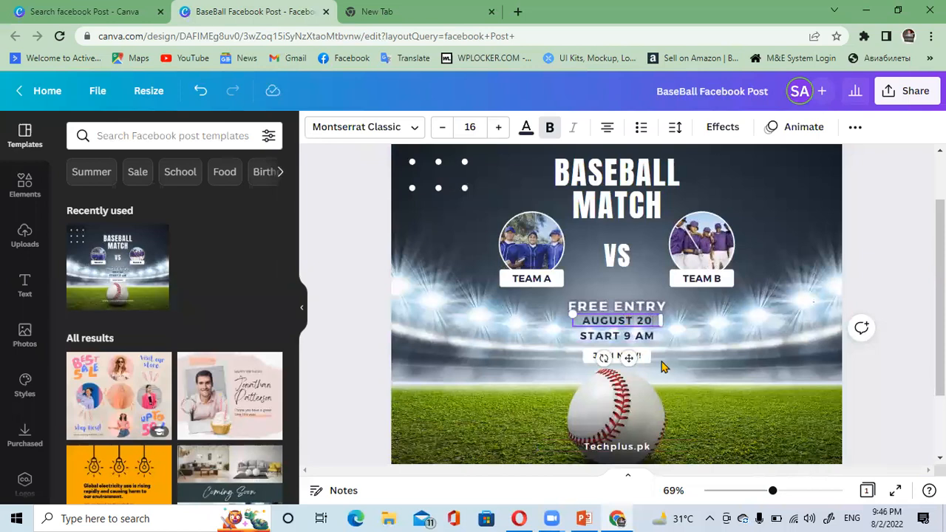
{"action": "key", "text": "BackSpace"}
{"action": "type", "text": "2"}
Step: Select the Team A photo and look through the Elements, Uploads, Text, Photos, Styles, Purchased, Logos and Folders sections
{"action": "left_click", "coordinate": [542, 253]}
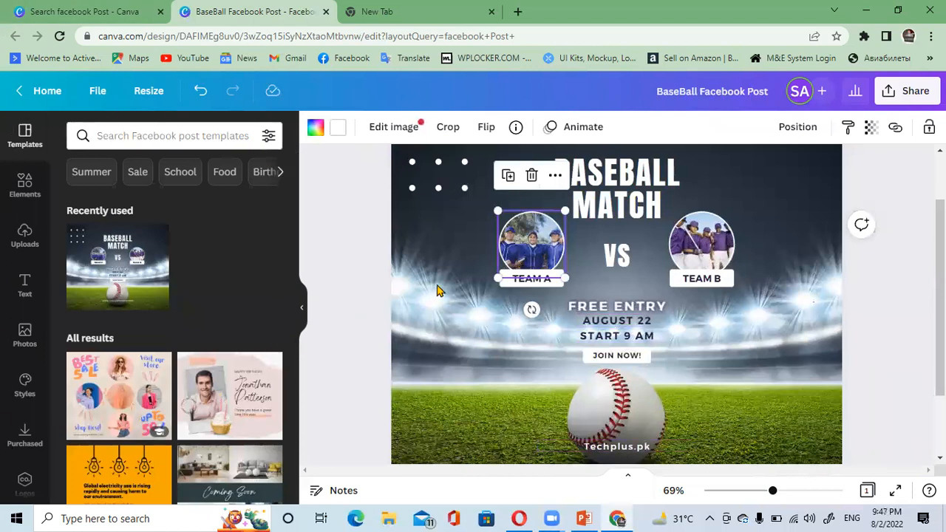
{"action": "left_click", "coordinate": [26, 186]}
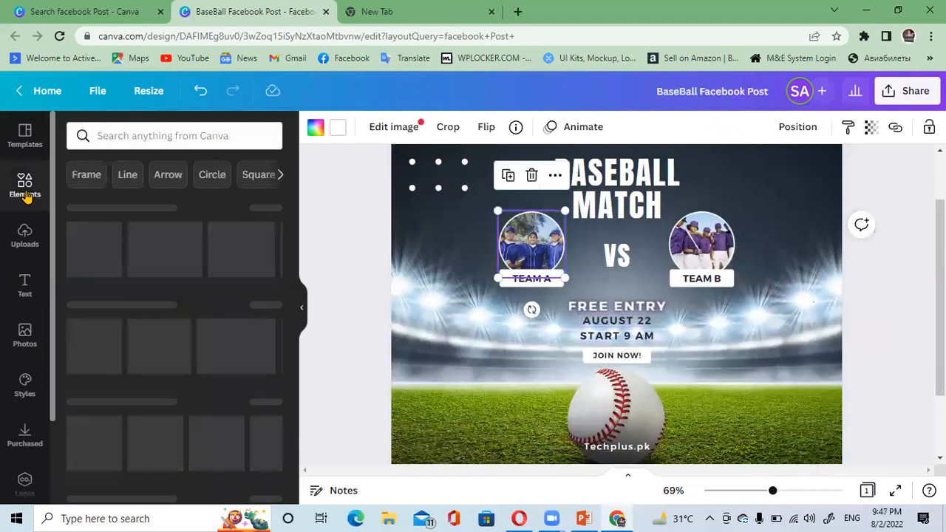
{"action": "left_click", "coordinate": [26, 232]}
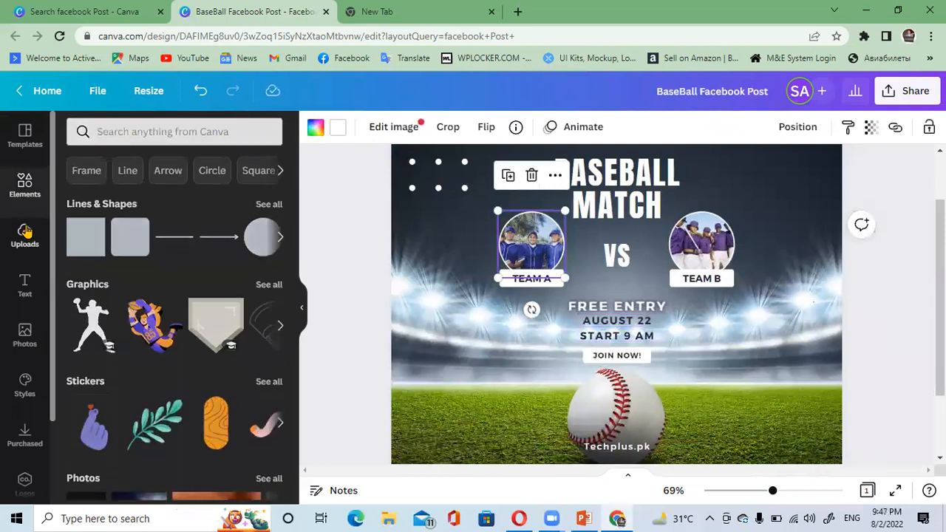
{"action": "left_click", "coordinate": [24, 283]}
{"action": "left_click", "coordinate": [25, 334]}
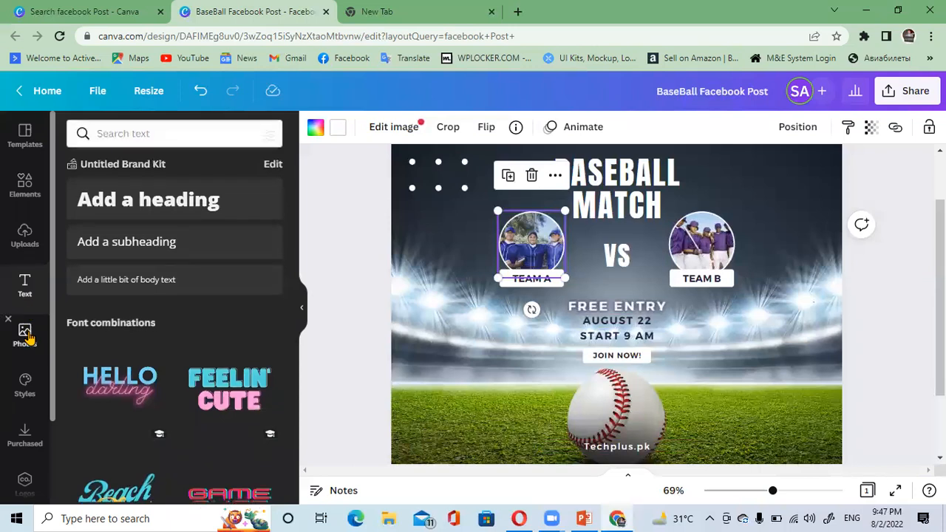
{"action": "left_click", "coordinate": [24, 383]}
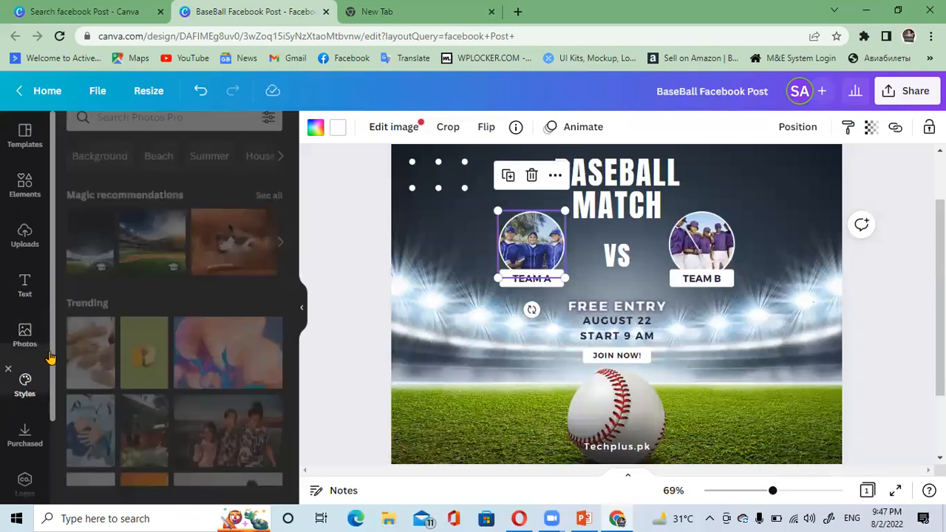
{"action": "scroll", "coordinate": [41, 340], "scroll_direction": "down", "scroll_amount": 1}
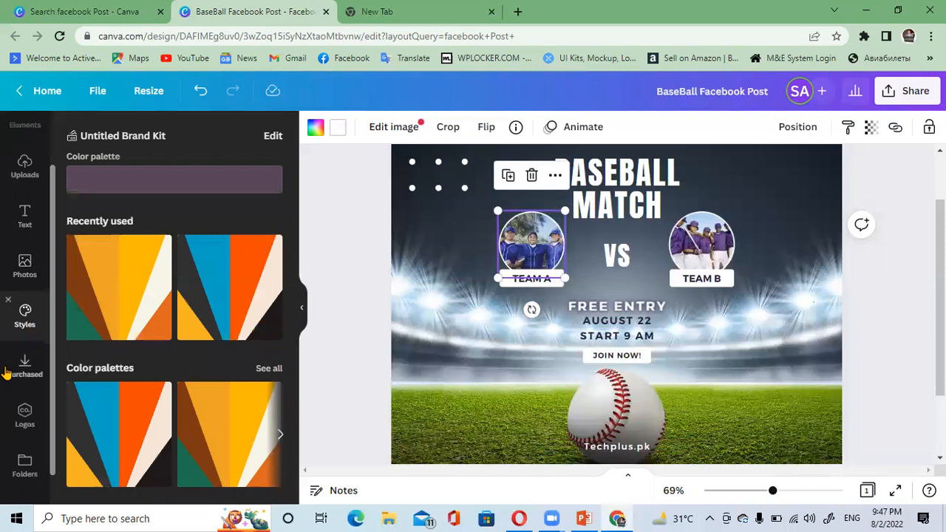
{"action": "left_click", "coordinate": [34, 378]}
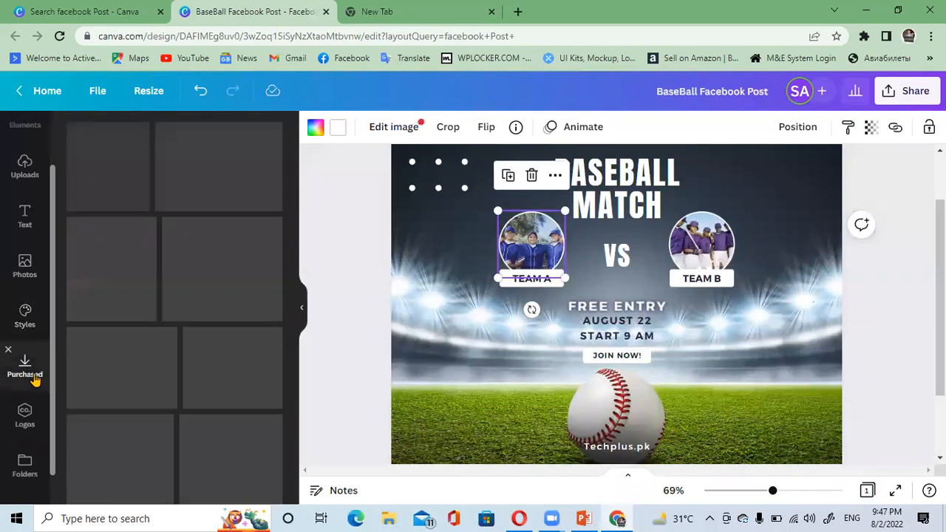
{"action": "scroll", "coordinate": [34, 379], "scroll_direction": "down", "scroll_amount": 1}
{"action": "left_click", "coordinate": [34, 378]}
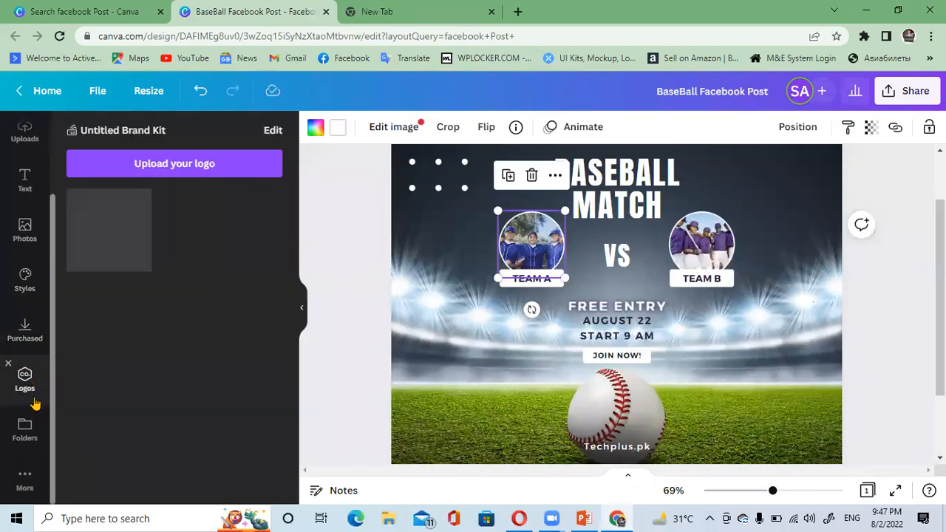
{"action": "left_click", "coordinate": [24, 430]}
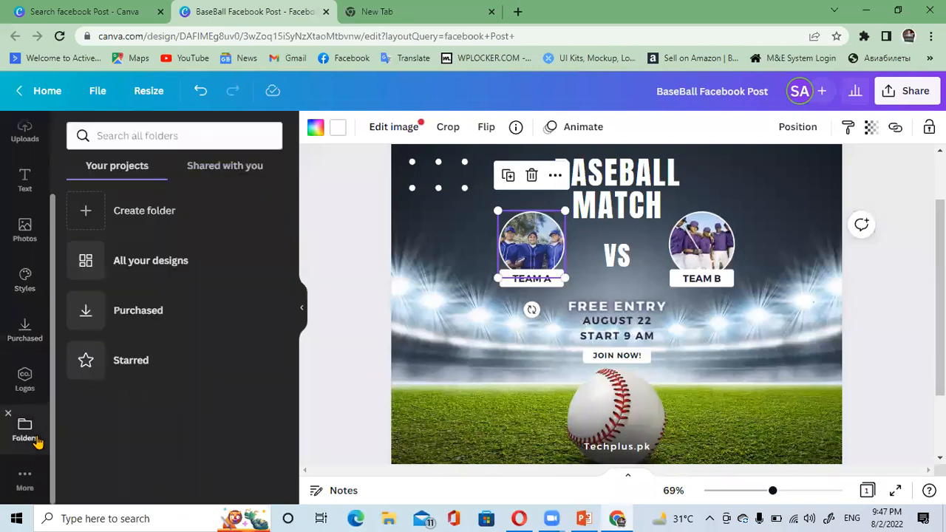
{"action": "scroll", "coordinate": [25, 222], "scroll_direction": "up", "scroll_amount": 2}
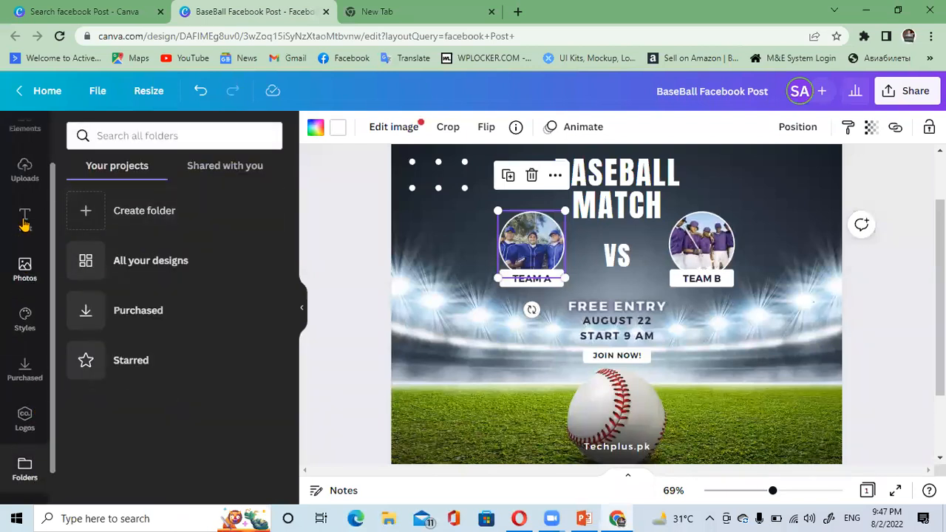
Step: Browse the available elements from lines and shapes through tables, frames, grids and graphic collections, and return towards the start
{"action": "left_click", "coordinate": [24, 185]}
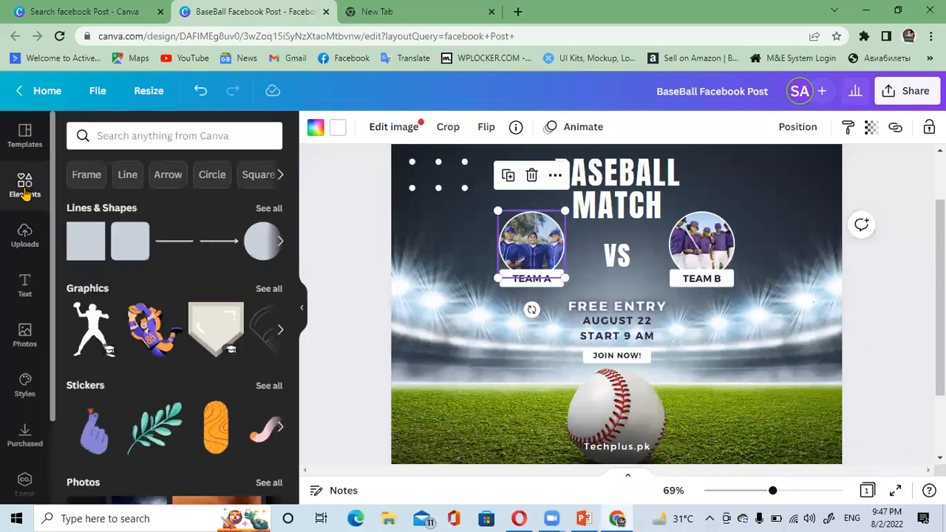
{"action": "scroll", "coordinate": [141, 244], "scroll_direction": "down", "scroll_amount": 5}
{"action": "scroll", "coordinate": [144, 246], "scroll_direction": "down", "scroll_amount": 15}
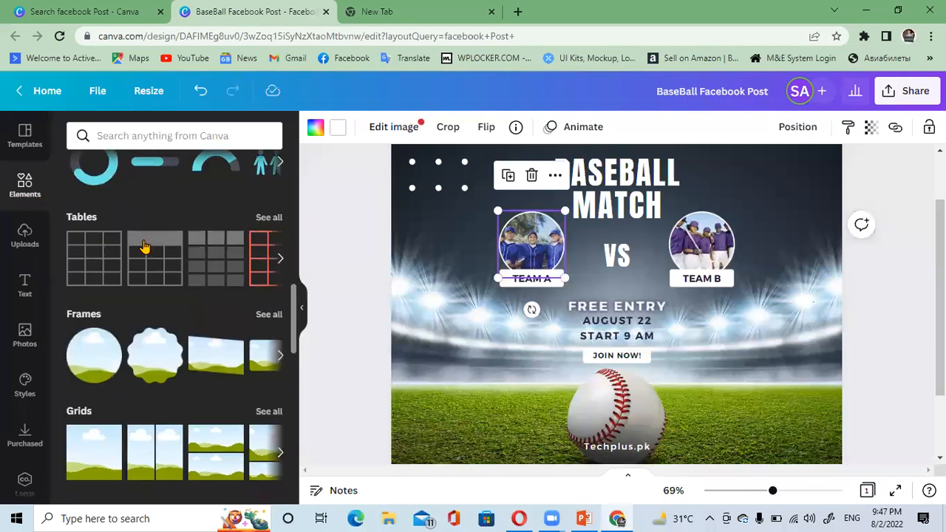
{"action": "scroll", "coordinate": [145, 247], "scroll_direction": "down", "scroll_amount": 3}
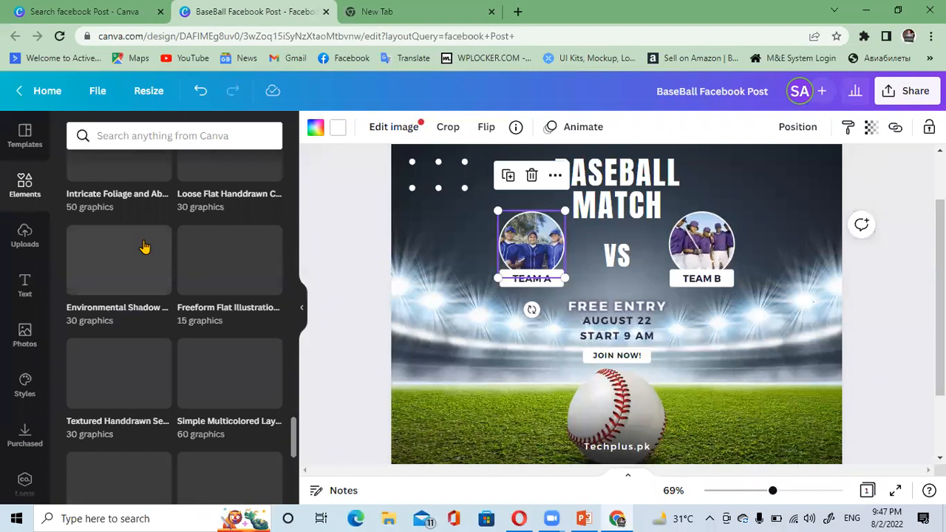
{"action": "scroll", "coordinate": [144, 246], "scroll_direction": "down", "scroll_amount": 5}
{"action": "scroll", "coordinate": [145, 246], "scroll_direction": "up", "scroll_amount": 5}
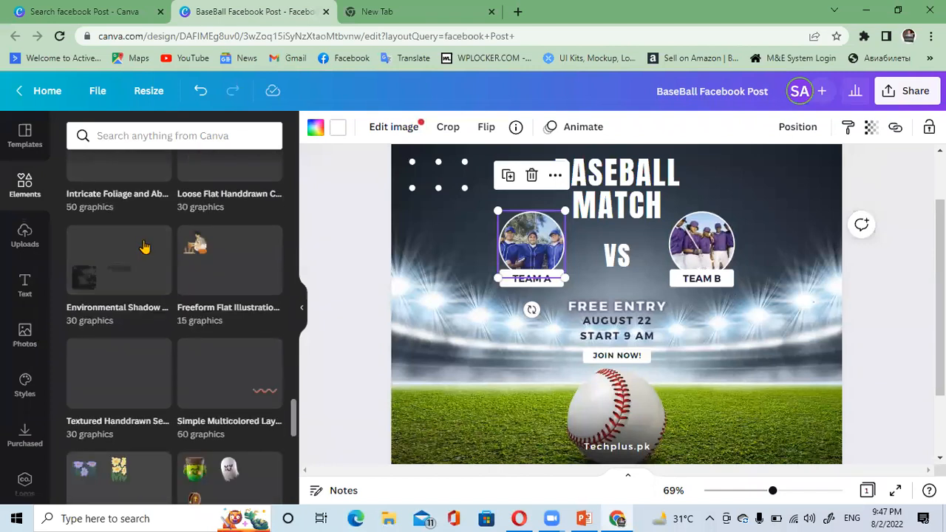
{"action": "scroll", "coordinate": [178, 296], "scroll_direction": "up", "scroll_amount": 15}
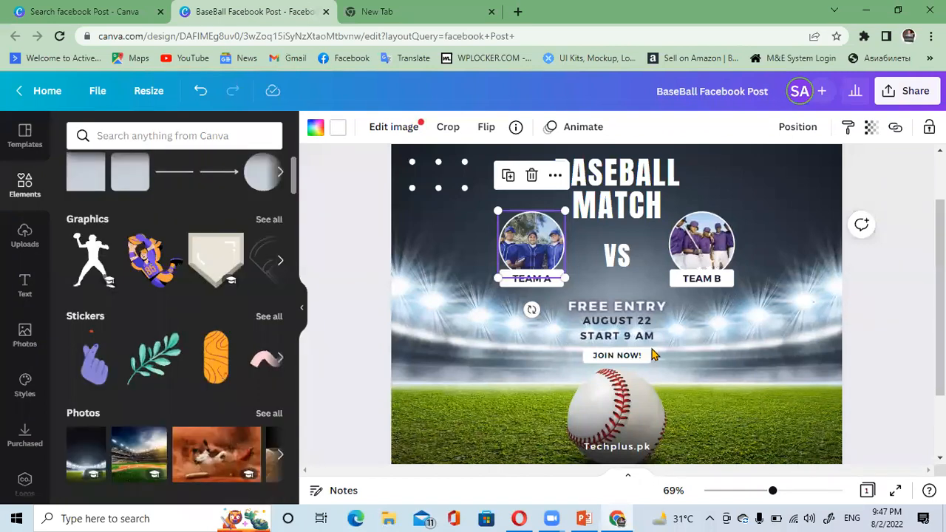
Step: Upload the QR code PNG from the computer to the image uploads, and upload a QR code image a second time
{"action": "left_click", "coordinate": [23, 235]}
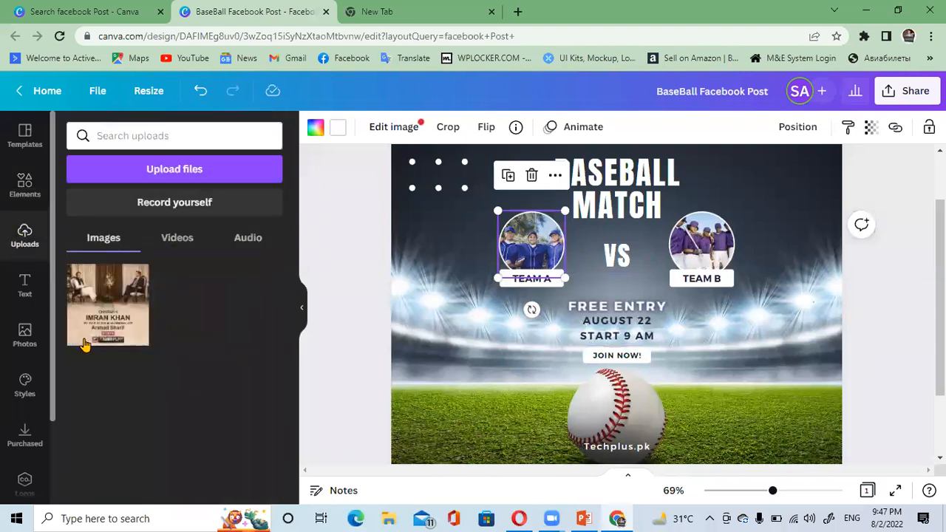
{"action": "left_click", "coordinate": [186, 169]}
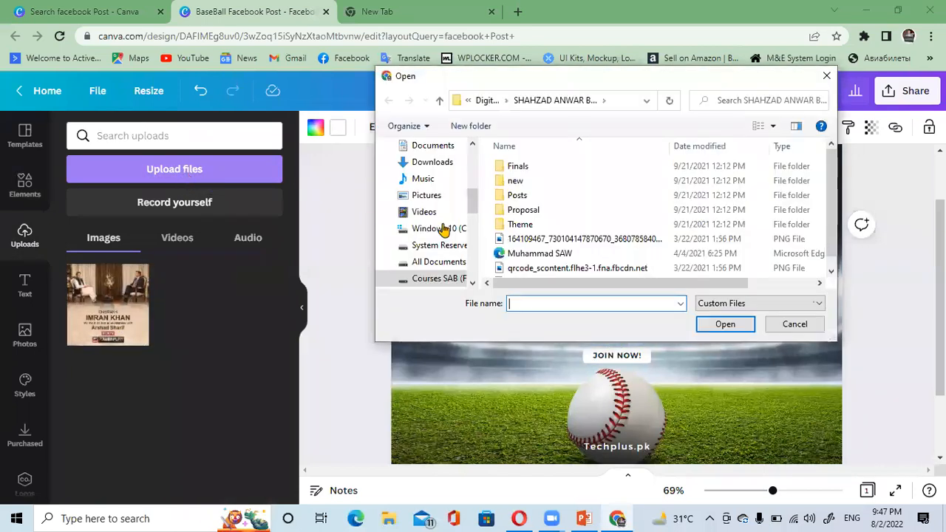
{"action": "double_click", "coordinate": [579, 240]}
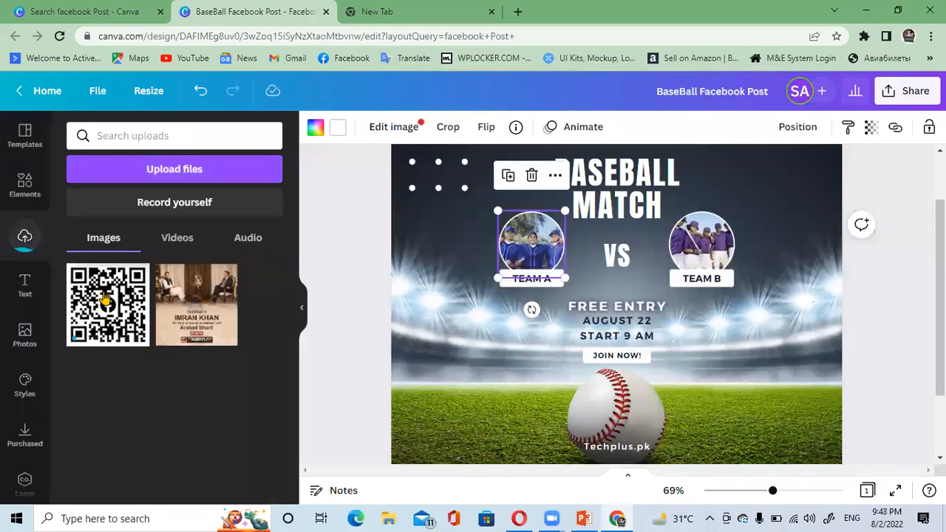
{"action": "left_click", "coordinate": [172, 171]}
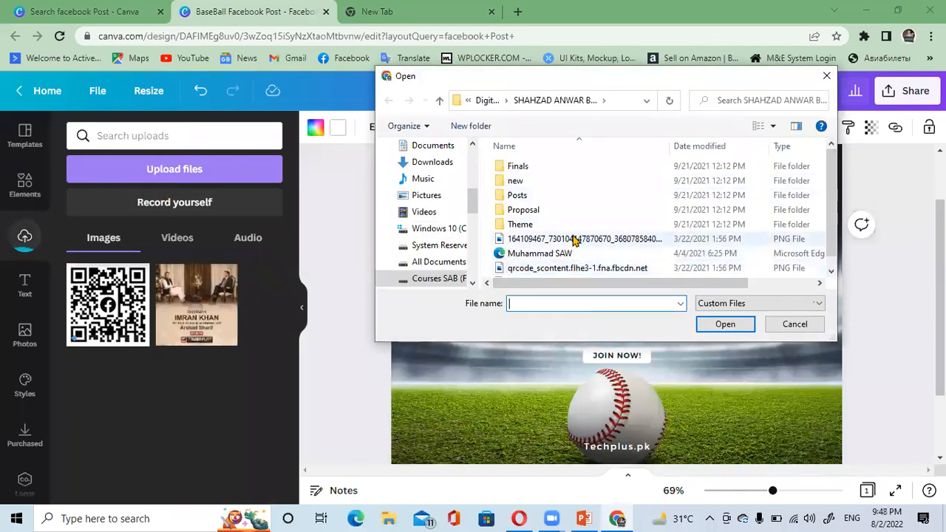
{"action": "key", "text": "Escape"}
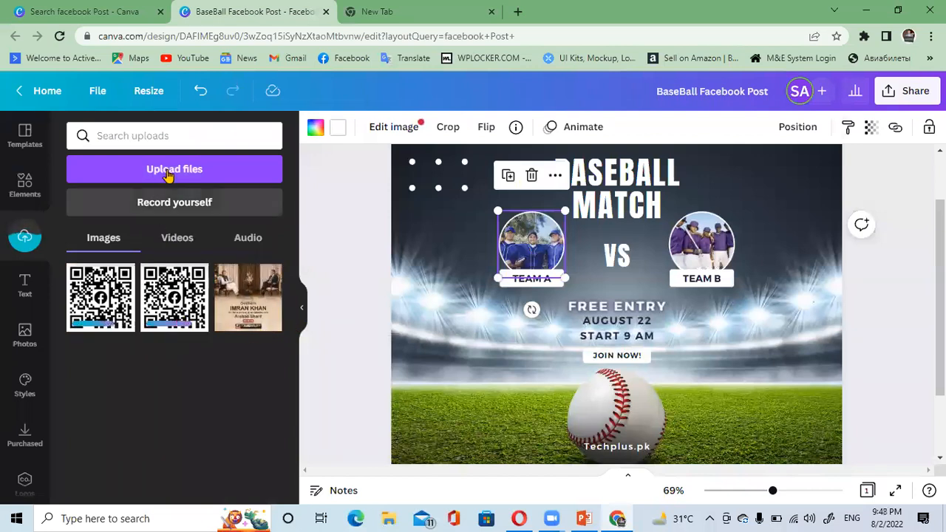
Step: Replace both the Team A and Team B photos with the uploaded interview poster image
{"action": "left_click", "coordinate": [246, 314]}
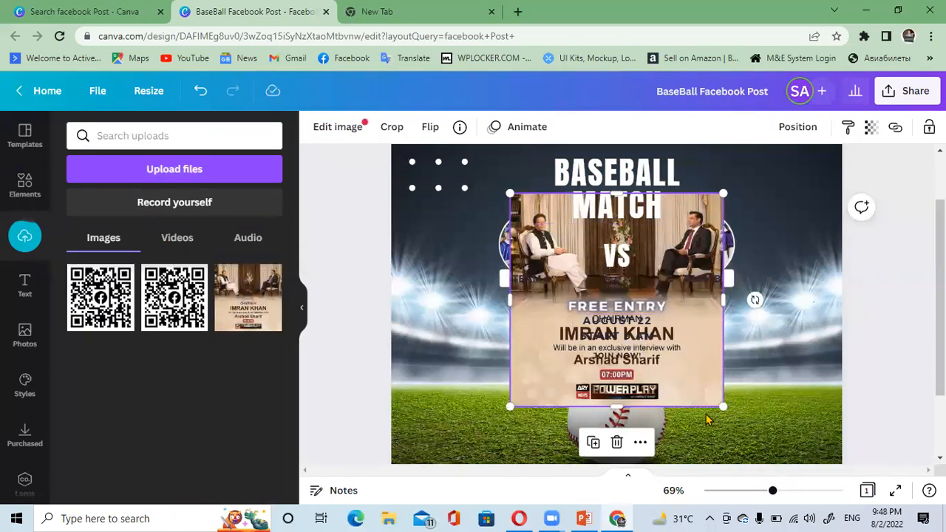
{"action": "key", "text": "Delete"}
{"action": "left_click_drag", "start_coordinate": [255, 298], "coordinate": [531, 230]}
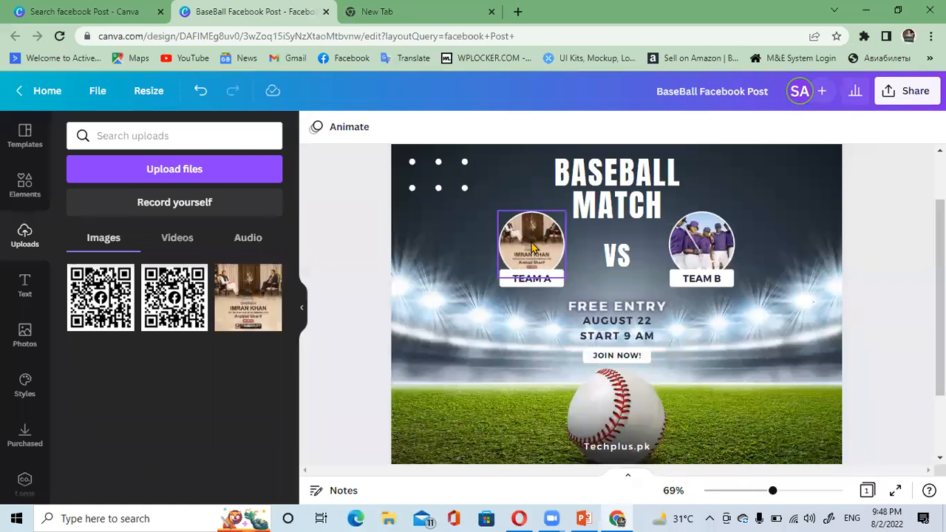
{"action": "left_click_drag", "start_coordinate": [251, 296], "coordinate": [696, 230]}
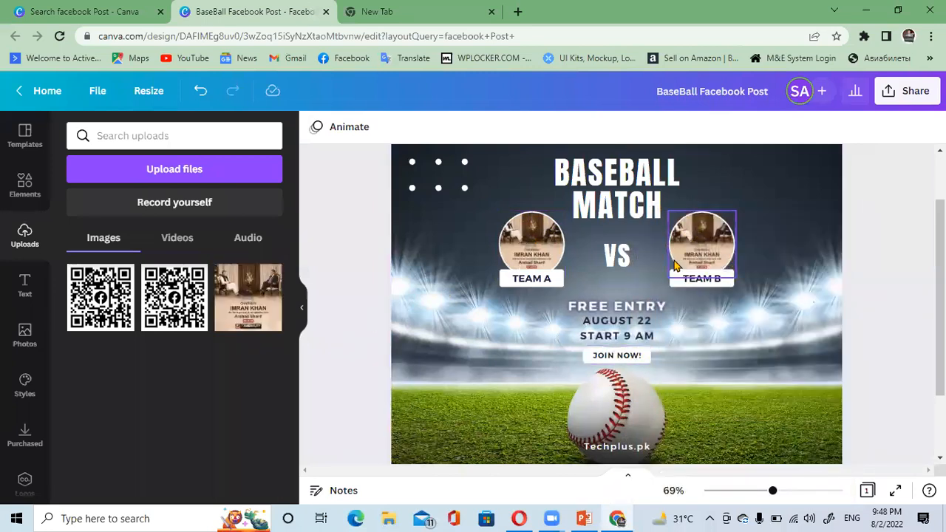
Step: Change the main title at the top of the post to "CRICKET MATCH"
{"action": "left_click", "coordinate": [627, 197]}
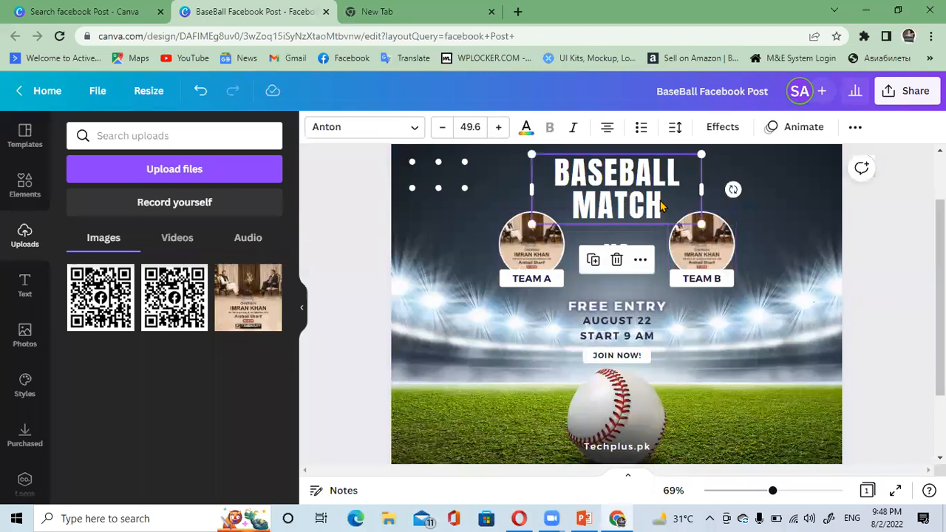
{"action": "double_click", "coordinate": [659, 203]}
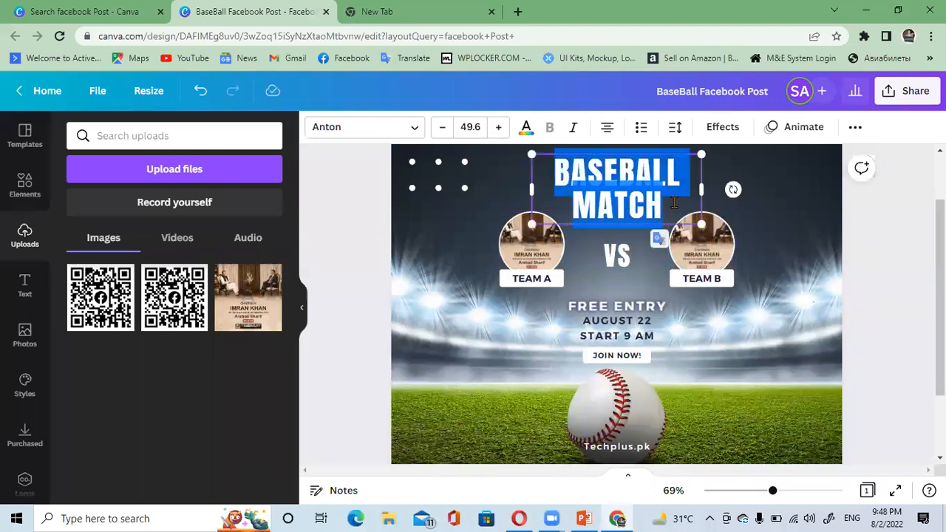
{"action": "type", "text": "CRICKET MA"}
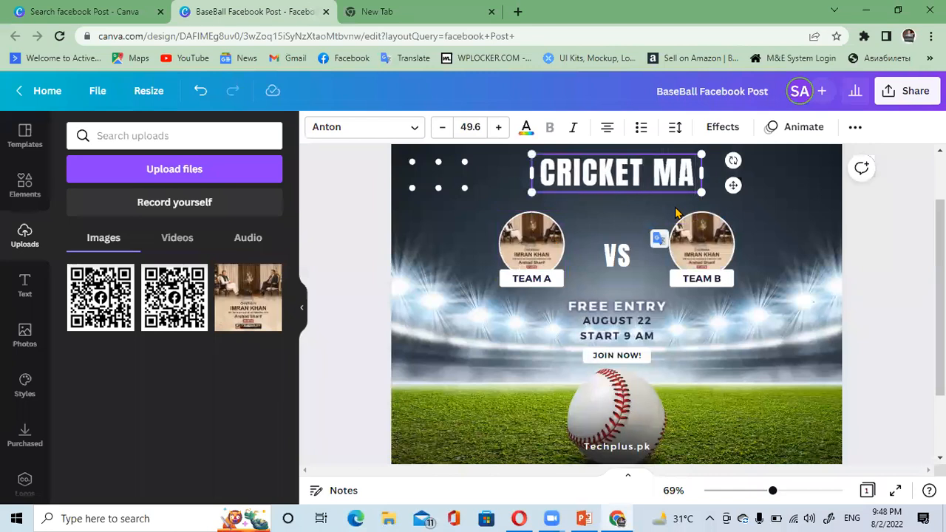
{"action": "type", "text": "T"}
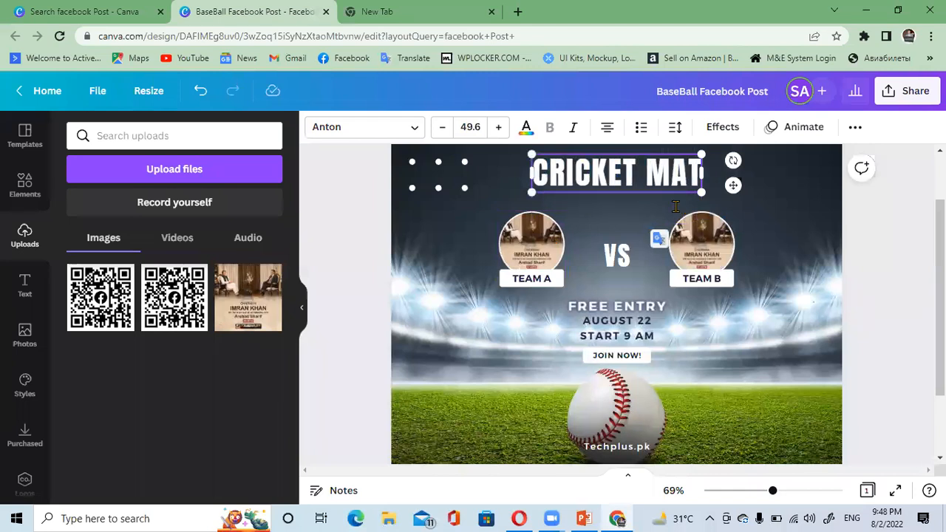
{"action": "type", "text": "CH"}
{"action": "left_click", "coordinate": [738, 204]}
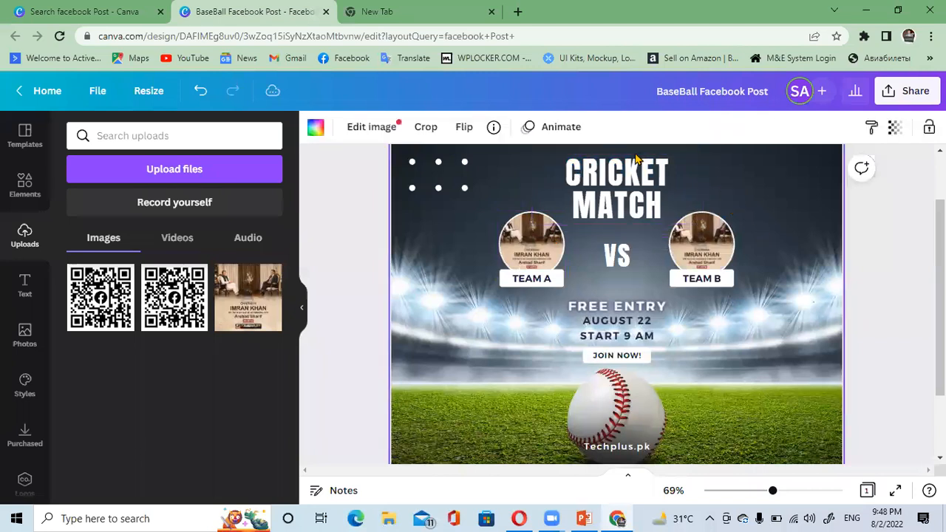
{"action": "left_click", "coordinate": [623, 159]}
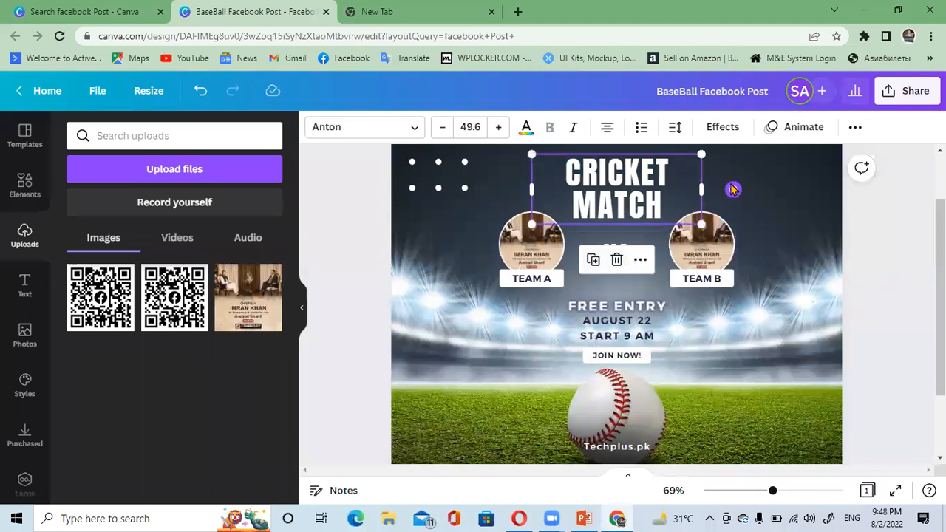
{"action": "mouse_move", "coordinate": [645, 214]}
{"action": "left_mouse_down"}
{"action": "mouse_move", "coordinate": [669, 204]}
{"action": "mouse_move", "coordinate": [627, 201]}
{"action": "mouse_move", "coordinate": [649, 207]}
{"action": "left_mouse_up"}
{"action": "left_click", "coordinate": [810, 226]}
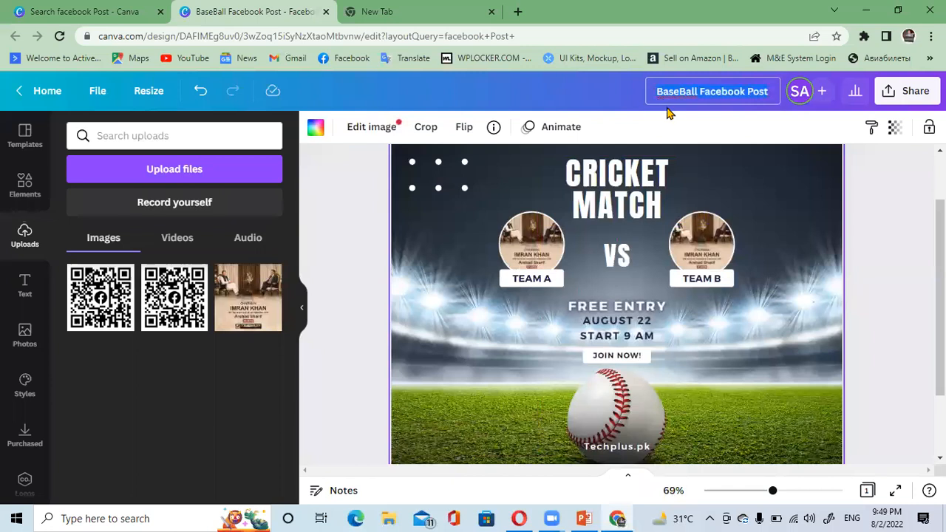
Step: Rename the design as "Cricket Match 2022"
{"action": "key", "text": "ctrl+a"}
{"action": "type", "text": "Cr"}
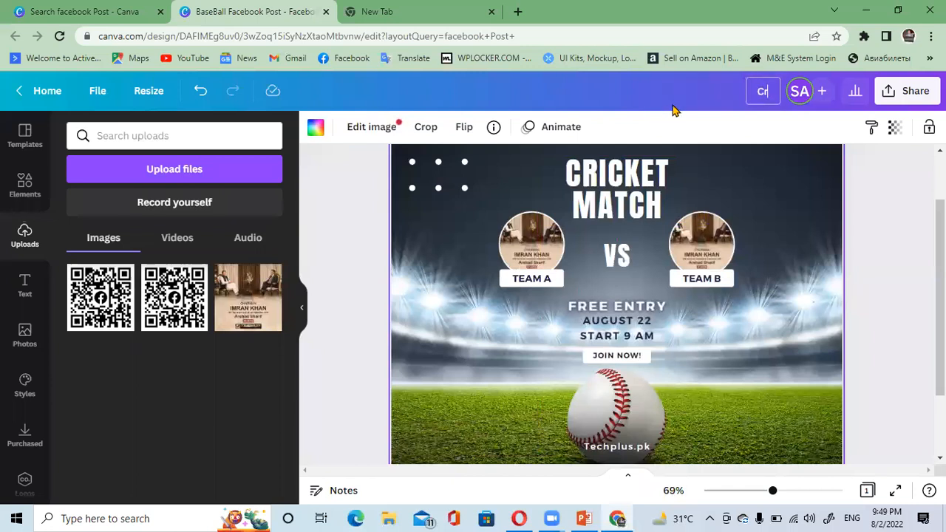
{"action": "type", "text": "icket Mat"}
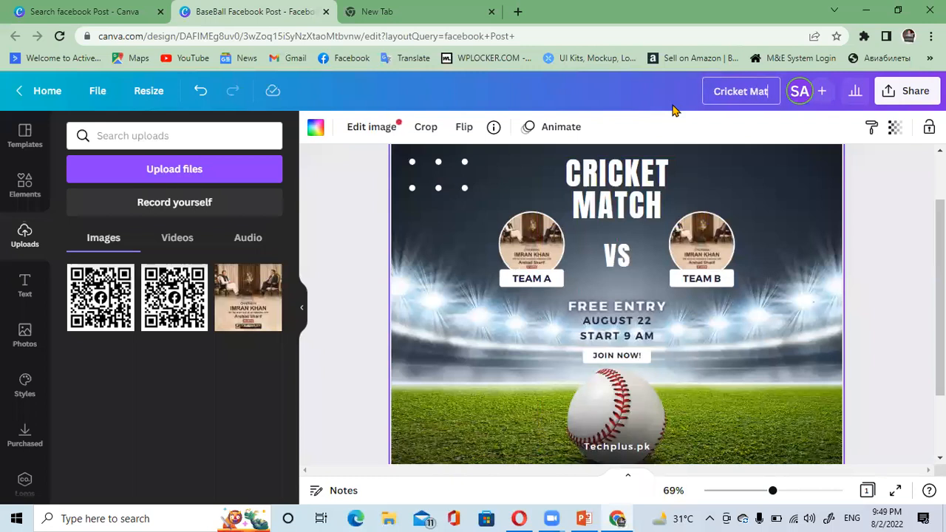
{"action": "type", "text": "ch 2022"}
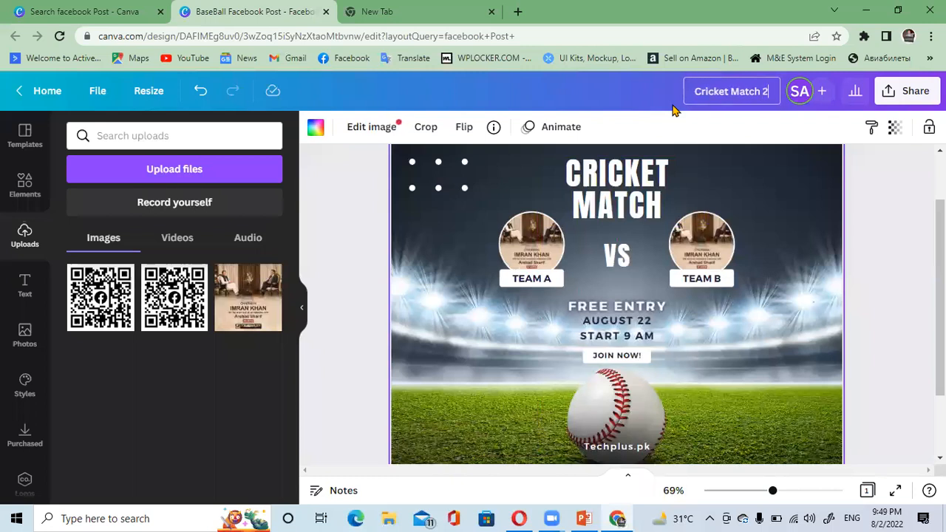
{"action": "left_click", "coordinate": [901, 243]}
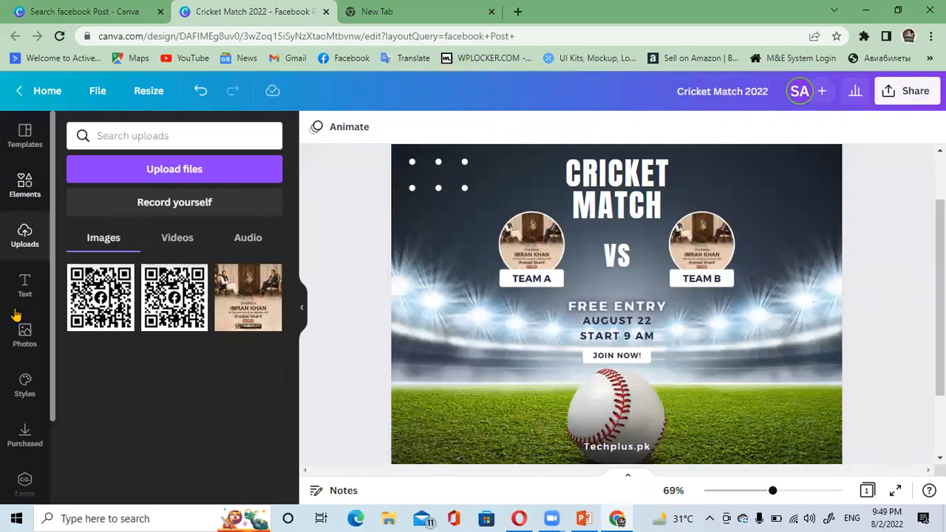
Step: Add a heading text reading "Cricket match" and colour it with the dark navy document colour
{"action": "left_click", "coordinate": [28, 289]}
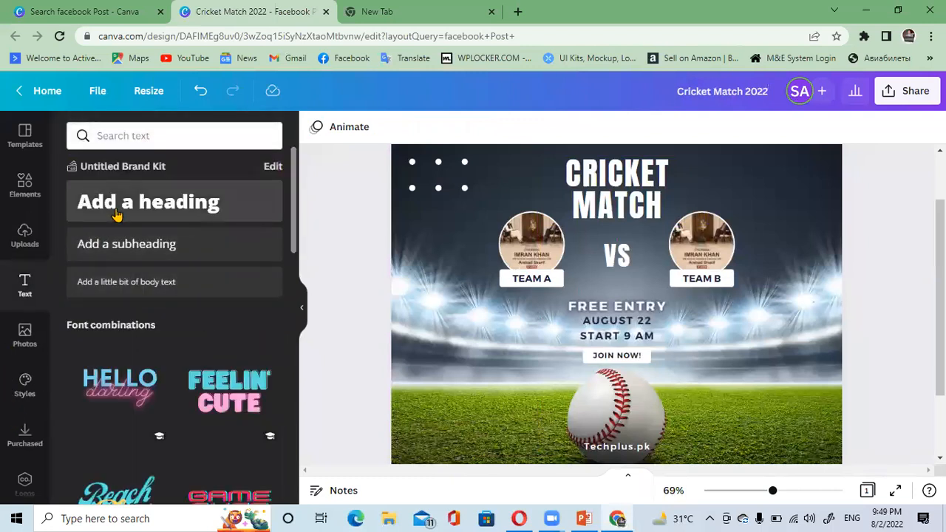
{"action": "left_click", "coordinate": [176, 212]}
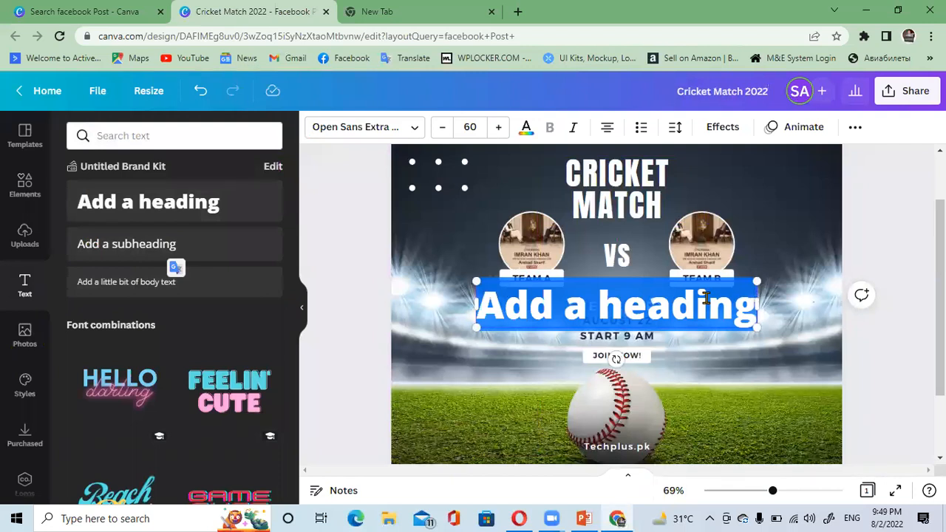
{"action": "type", "text": "C"}
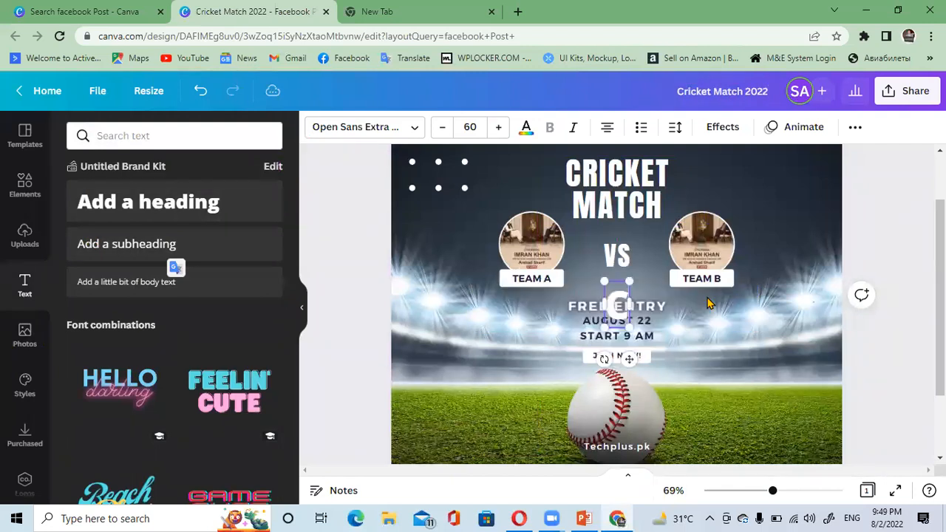
{"action": "type", "text": "rick"}
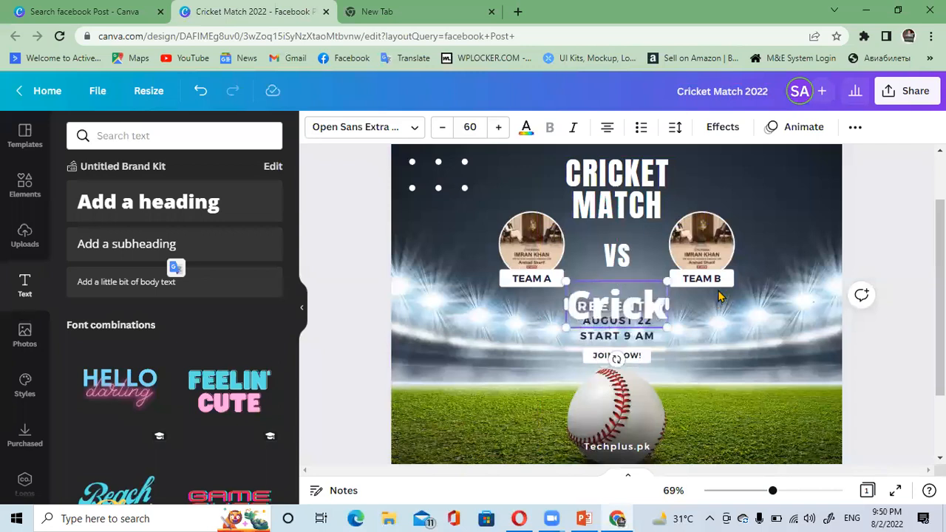
{"action": "type", "text": "et mac"}
{"action": "key", "text": "BackSpace"}
{"action": "type", "text": "tch"}
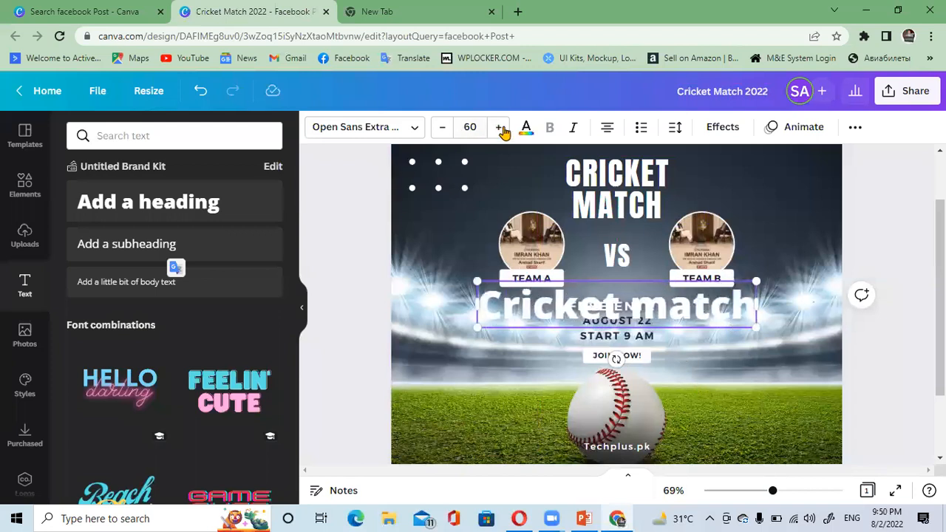
{"action": "left_click", "coordinate": [526, 129]}
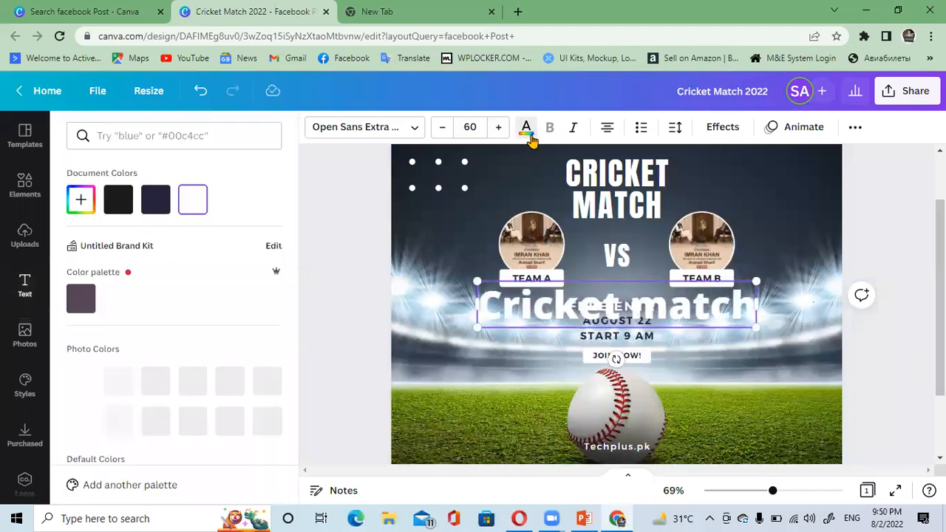
{"action": "left_click", "coordinate": [155, 206]}
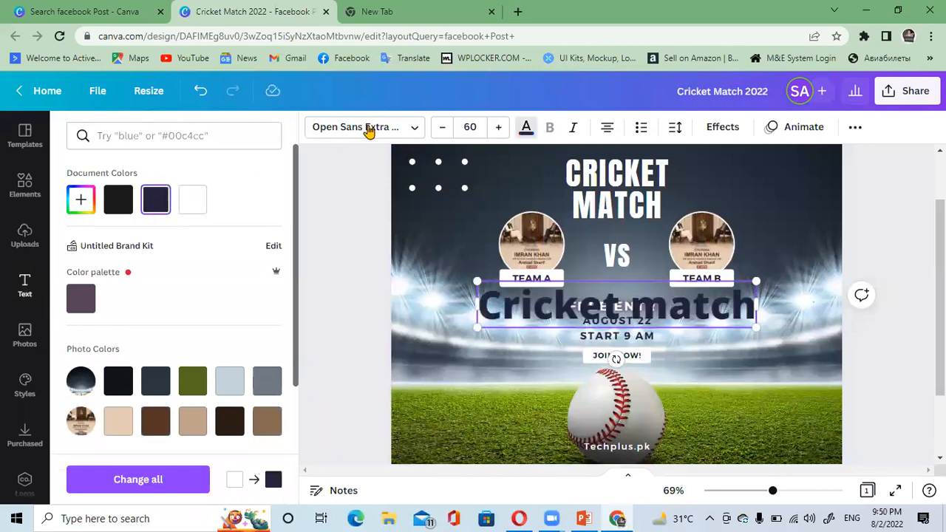
Step: Try a smaller font size on the "Cricket match" heading and bring it back to 60
{"action": "left_click", "coordinate": [443, 127]}
{"action": "left_click", "coordinate": [442, 127]}
{"action": "left_click", "coordinate": [443, 127]}
{"action": "left_click", "coordinate": [442, 127]}
{"action": "left_click", "coordinate": [443, 127]}
{"action": "left_click", "coordinate": [500, 127]}
{"action": "left_click", "coordinate": [500, 127]}
{"action": "left_click", "coordinate": [500, 127]}
{"action": "left_click", "coordinate": [500, 127]}
{"action": "left_click", "coordinate": [500, 127]}
Step: Set the "Cricket match" heading in the Anton font, shrink it to size 43.7 and place it to the left above the baseball
{"action": "left_click", "coordinate": [364, 127]}
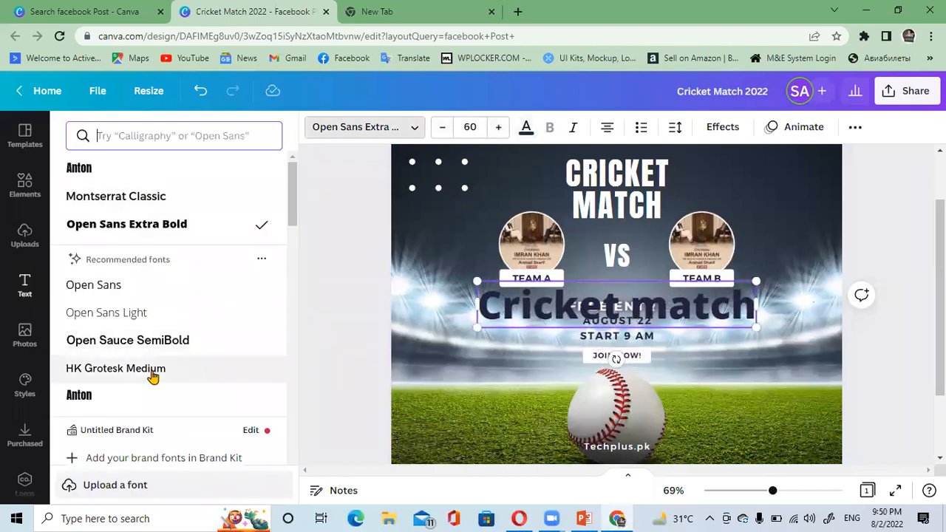
{"action": "left_click", "coordinate": [114, 394]}
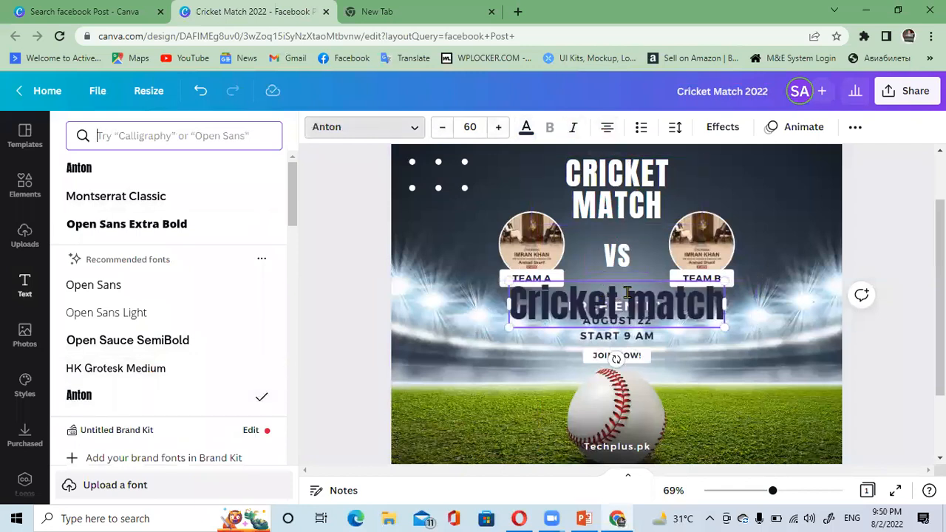
{"action": "left_click_drag", "start_coordinate": [638, 280], "coordinate": [517, 352]}
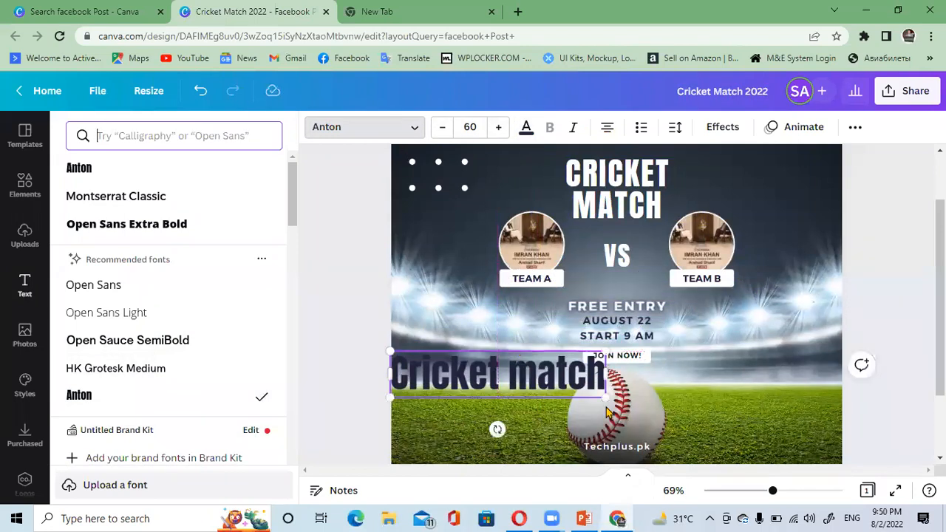
{"action": "left_click_drag", "start_coordinate": [587, 394], "coordinate": [543, 380]}
{"action": "mouse_move", "coordinate": [480, 348]}
{"action": "left_mouse_down"}
{"action": "mouse_move", "coordinate": [490, 348]}
{"action": "mouse_move", "coordinate": [481, 352]}
{"action": "left_mouse_up"}
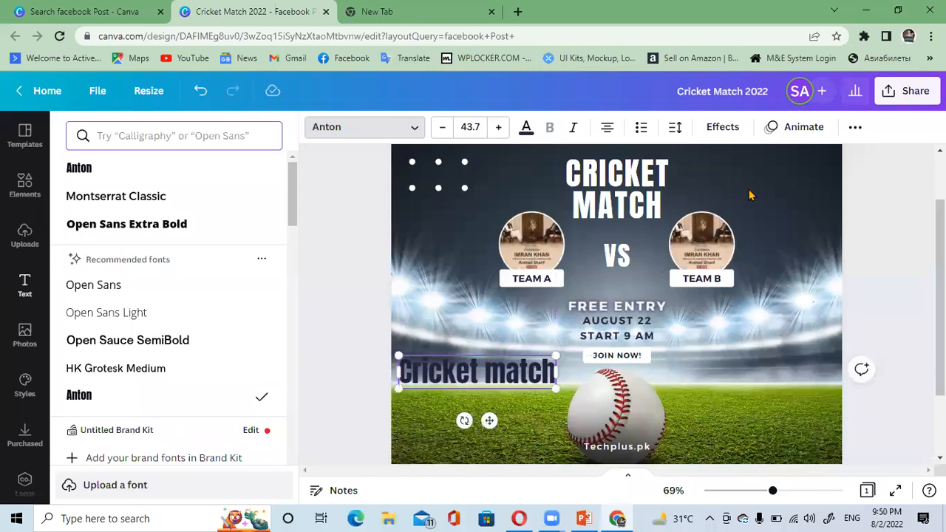
Step: Try adjusting the letter spacing and line spacing of the "Cricket match" heading
{"action": "left_click", "coordinate": [676, 128]}
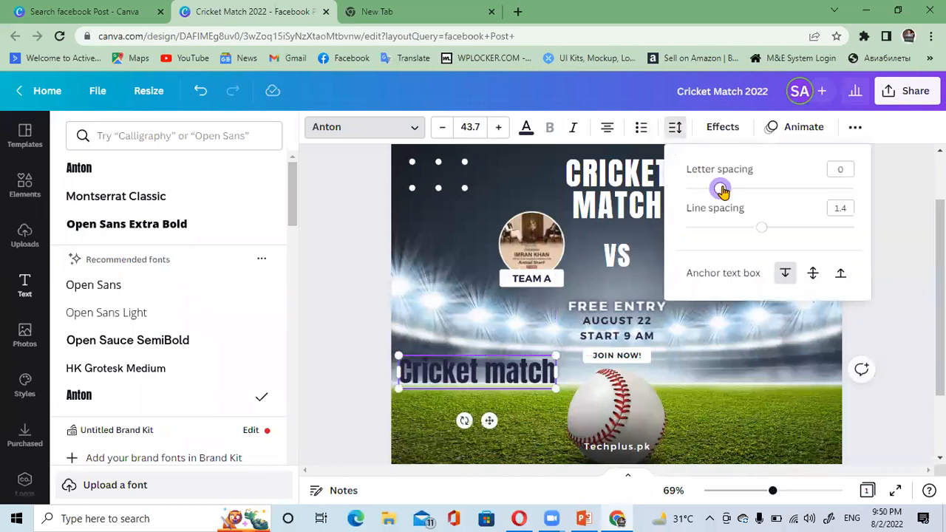
{"action": "left_click_drag", "start_coordinate": [728, 191], "coordinate": [719, 191]}
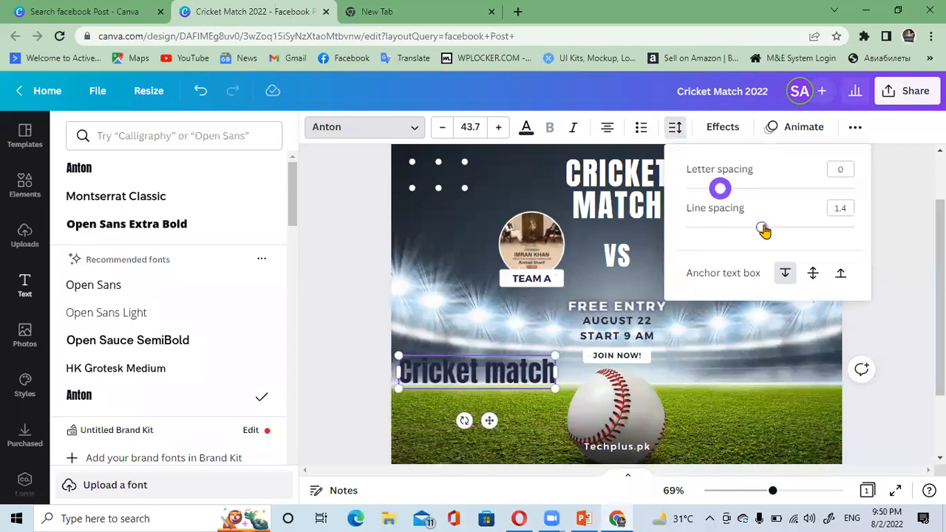
{"action": "left_click_drag", "start_coordinate": [764, 231], "coordinate": [762, 229]}
Step: Apply the Background text effect to the "Cricket match" heading with the colour white #ffffff
{"action": "left_click", "coordinate": [724, 126]}
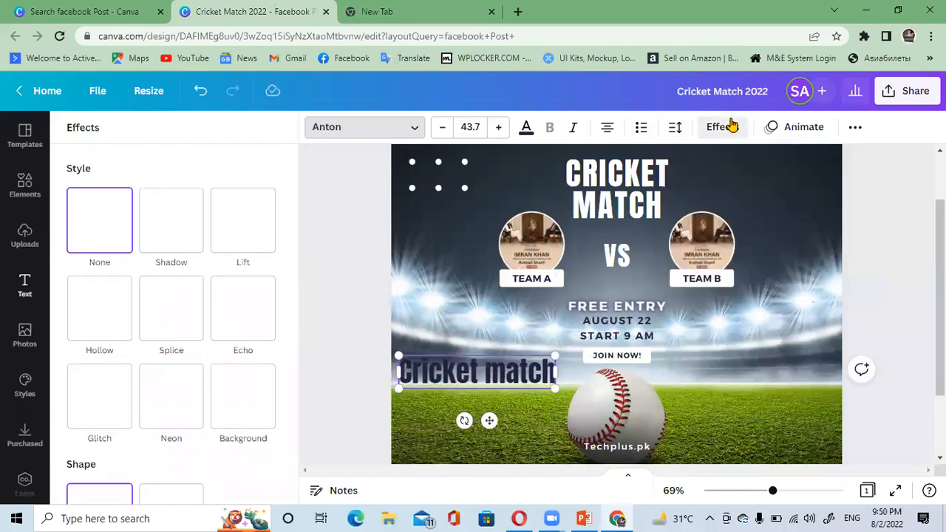
{"action": "left_click", "coordinate": [247, 403]}
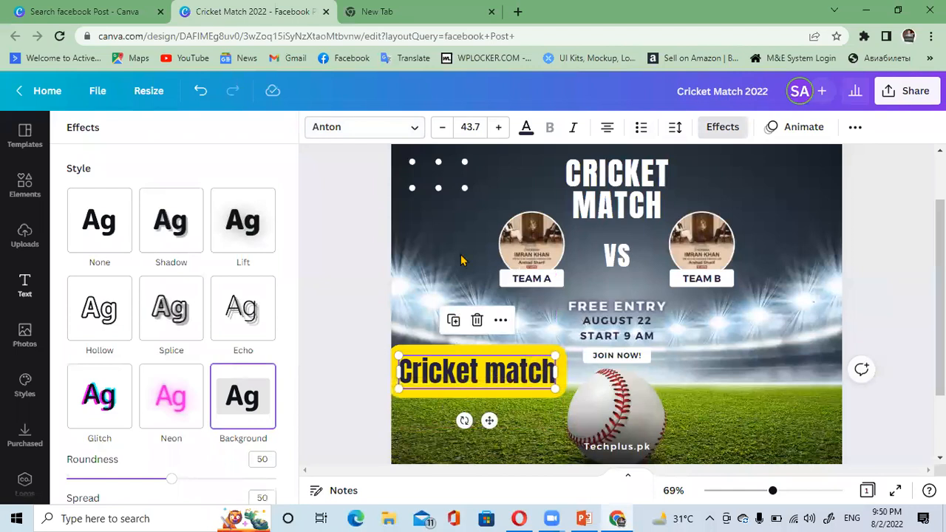
{"action": "scroll", "coordinate": [225, 340], "scroll_direction": "down", "scroll_amount": 3}
{"action": "left_click", "coordinate": [265, 373]}
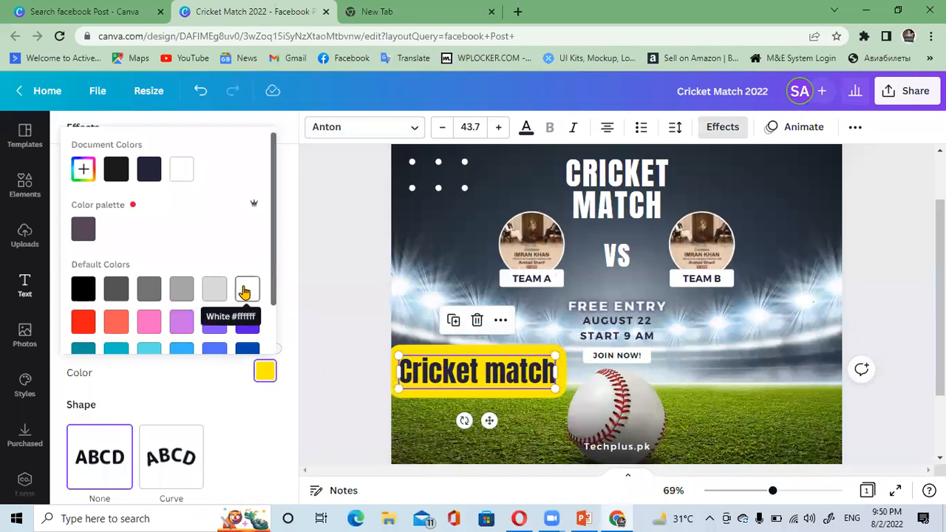
{"action": "left_click", "coordinate": [244, 293]}
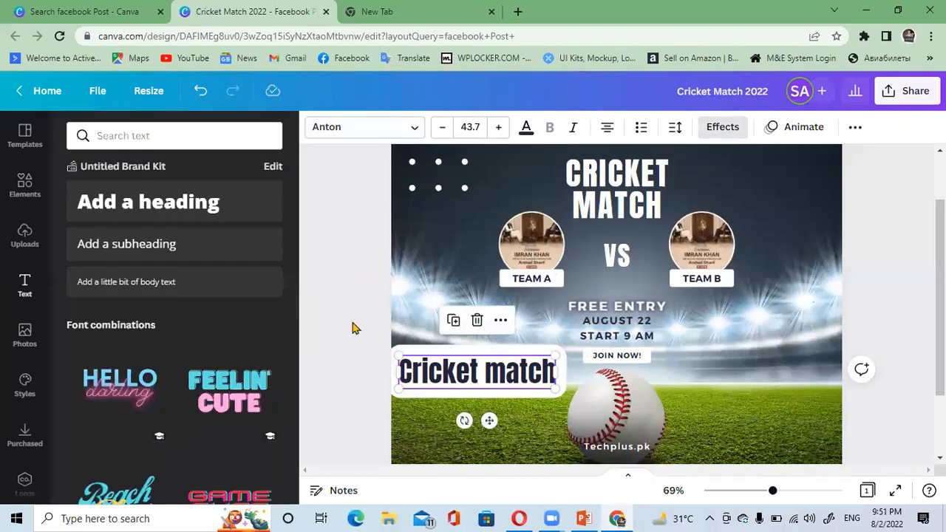
{"action": "key", "text": "Escape"}
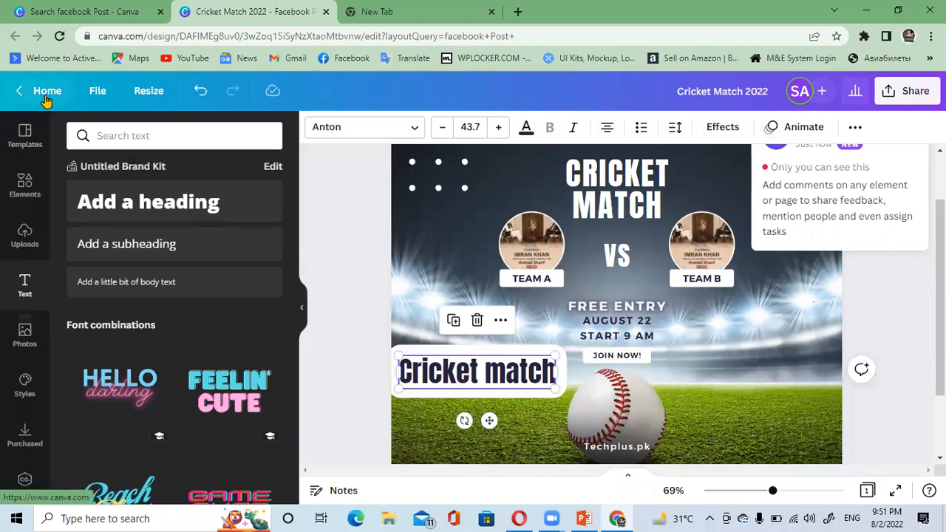
{"action": "left_click", "coordinate": [96, 96]}
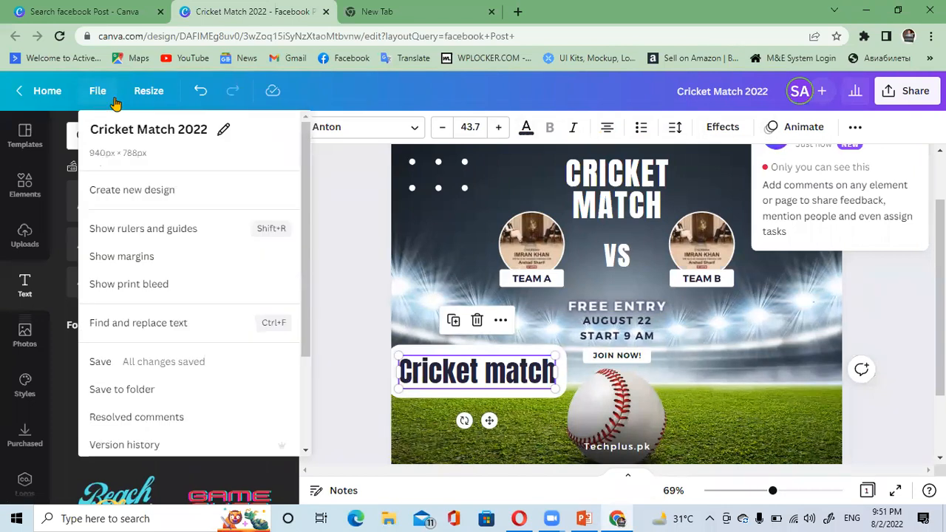
{"action": "scroll", "coordinate": [197, 299], "scroll_direction": "down", "scroll_amount": 2}
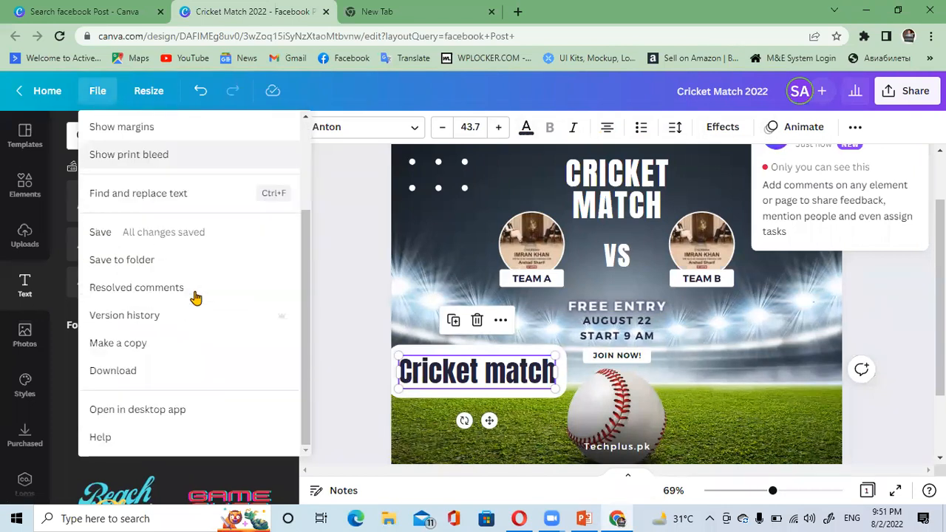
{"action": "scroll", "coordinate": [218, 406], "scroll_direction": "up", "scroll_amount": 3}
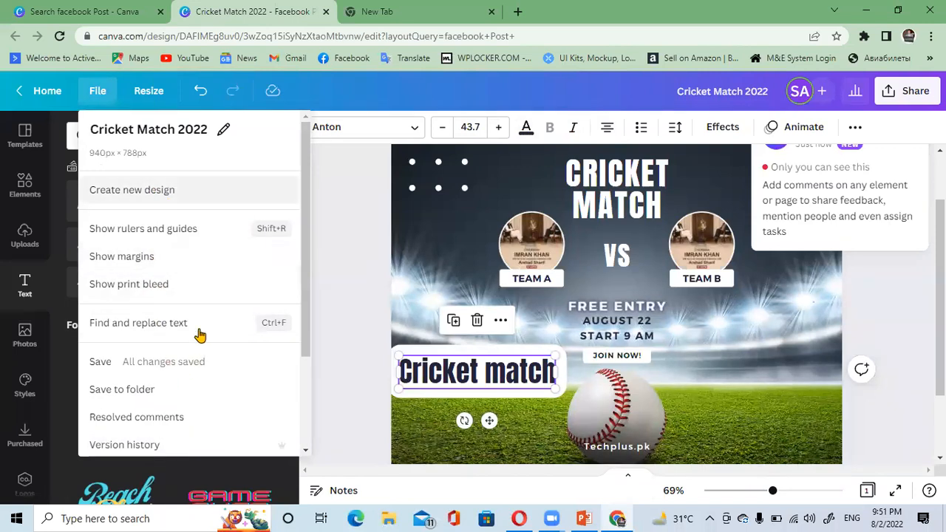
Step: Review the resize options for the Facebook post, from the custom width and height through the list of preset design formats
{"action": "left_click", "coordinate": [166, 97]}
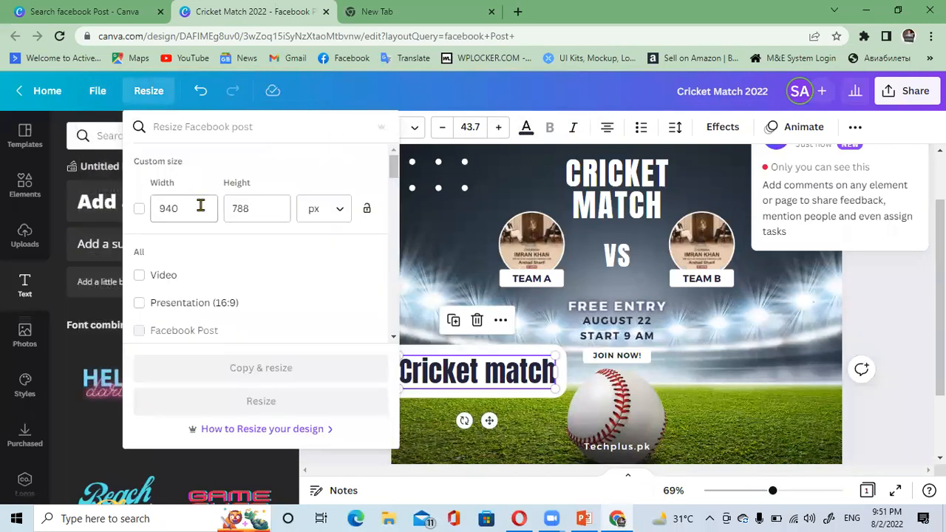
{"action": "scroll", "coordinate": [190, 279], "scroll_direction": "down", "scroll_amount": 3}
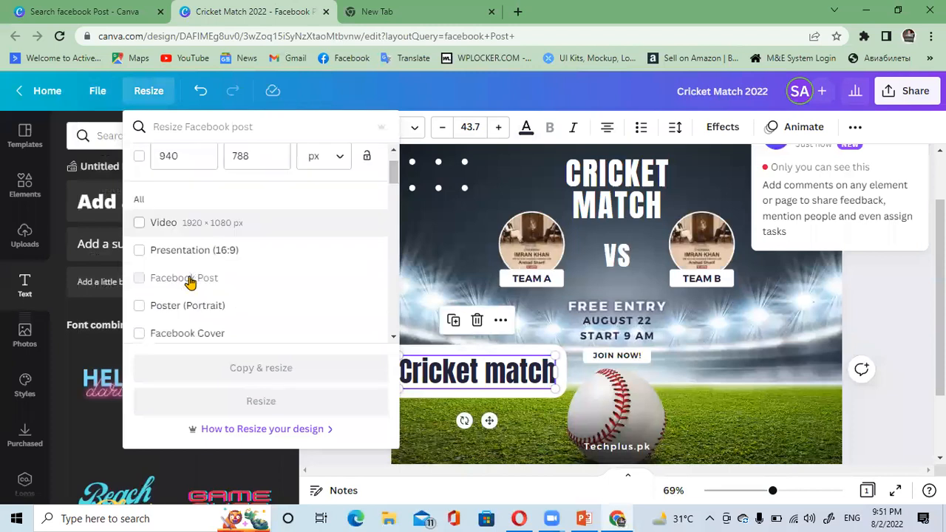
{"action": "scroll", "coordinate": [230, 282], "scroll_direction": "down", "scroll_amount": 6}
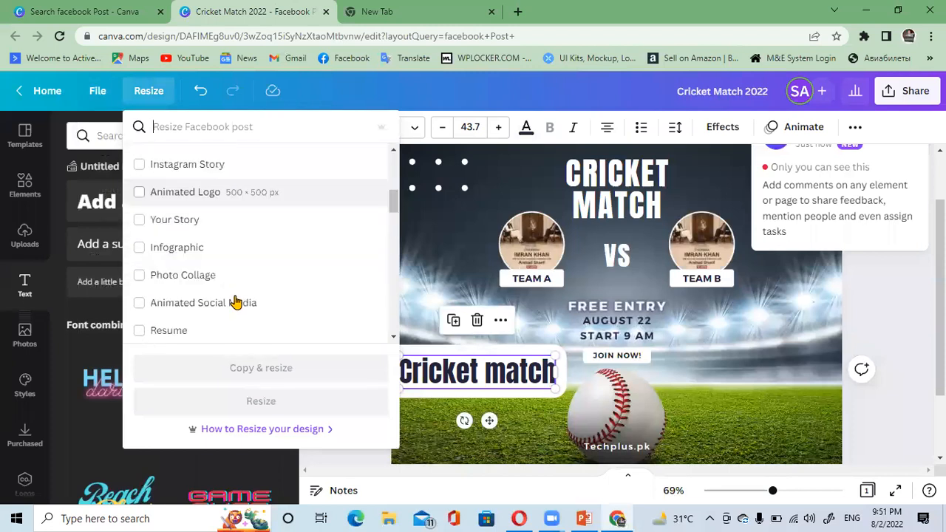
{"action": "scroll", "coordinate": [233, 252], "scroll_direction": "down", "scroll_amount": 8}
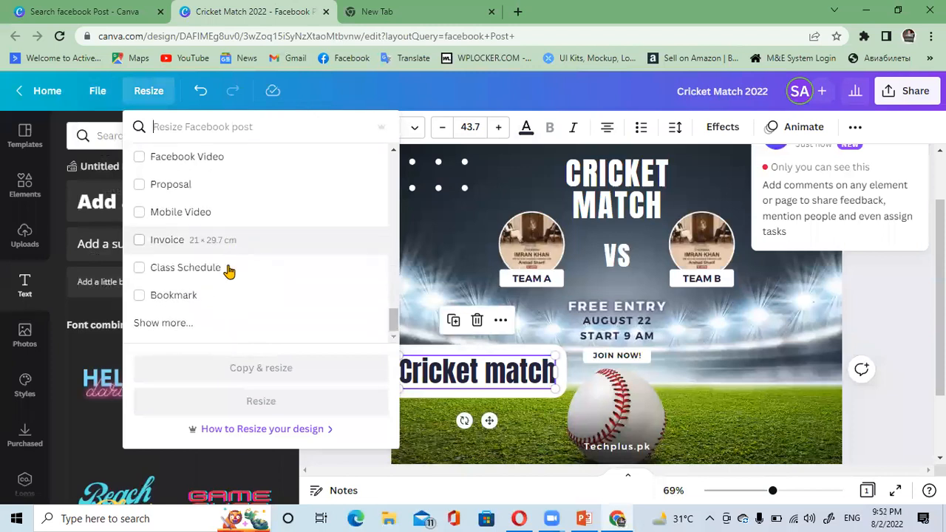
{"action": "scroll", "coordinate": [229, 268], "scroll_direction": "up", "scroll_amount": 15}
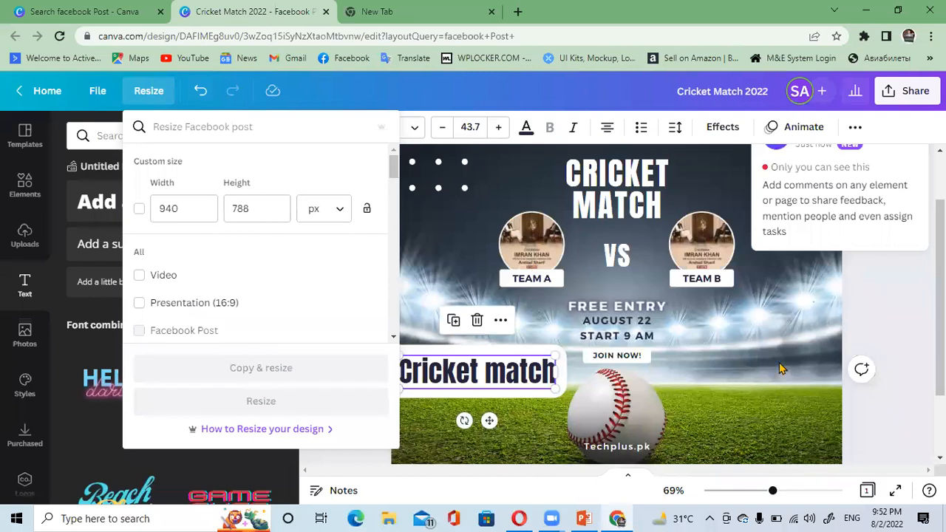
{"action": "left_click", "coordinate": [748, 352]}
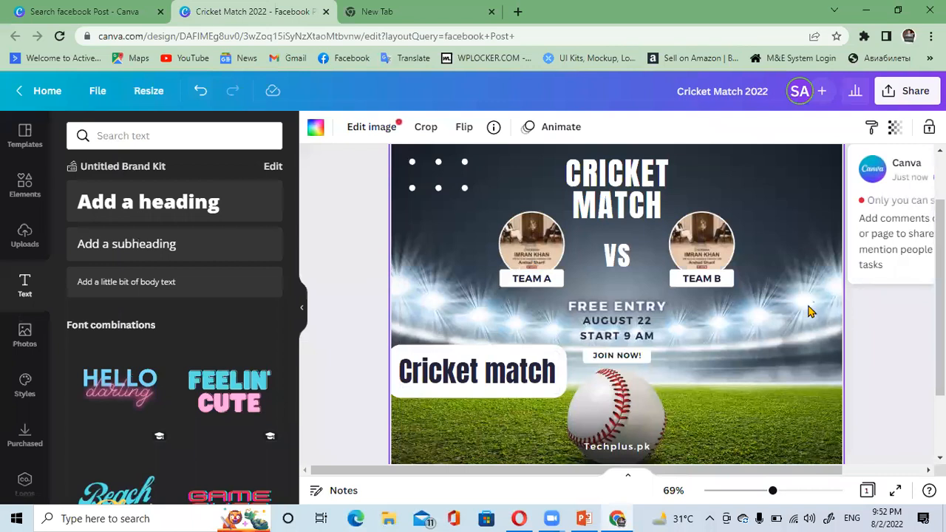
Step: Review the sharing options for the Cricket Match 2022 design, including link access, Download and Share on social, and return to the design
{"action": "left_click", "coordinate": [893, 91]}
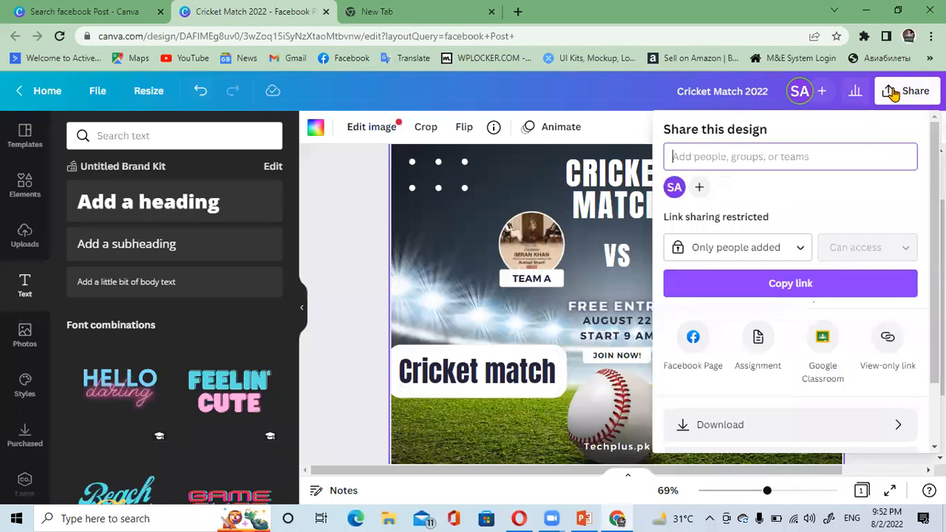
{"action": "scroll", "coordinate": [796, 394], "scroll_direction": "down", "scroll_amount": 2}
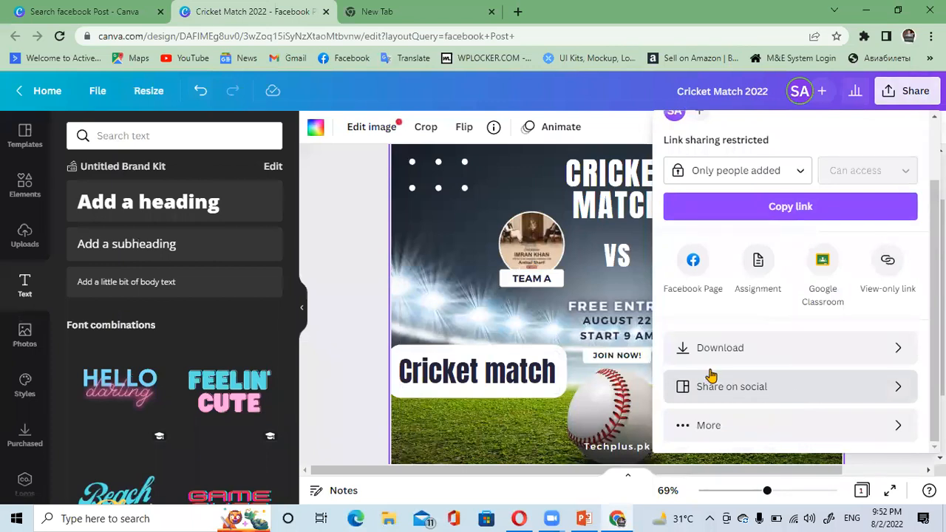
{"action": "left_click", "coordinate": [460, 279]}
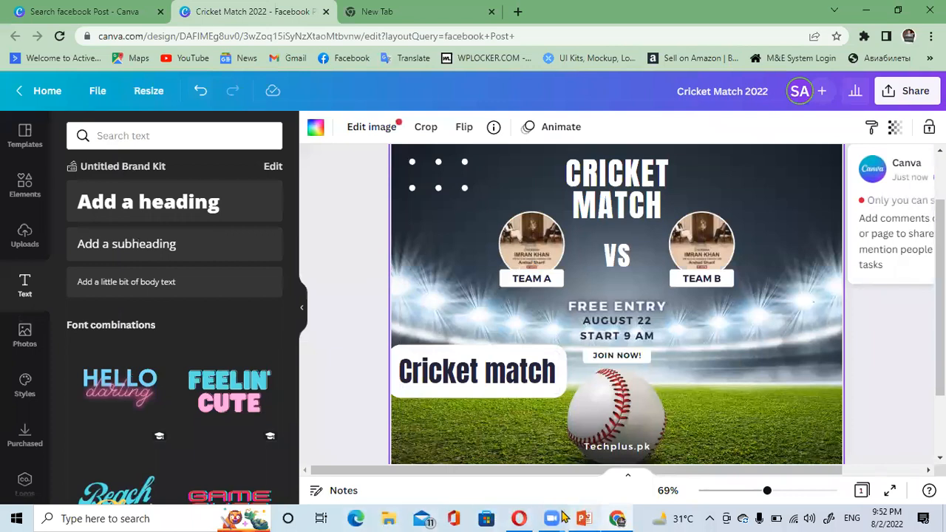
{"action": "mouse_move", "coordinate": [547, 517]}
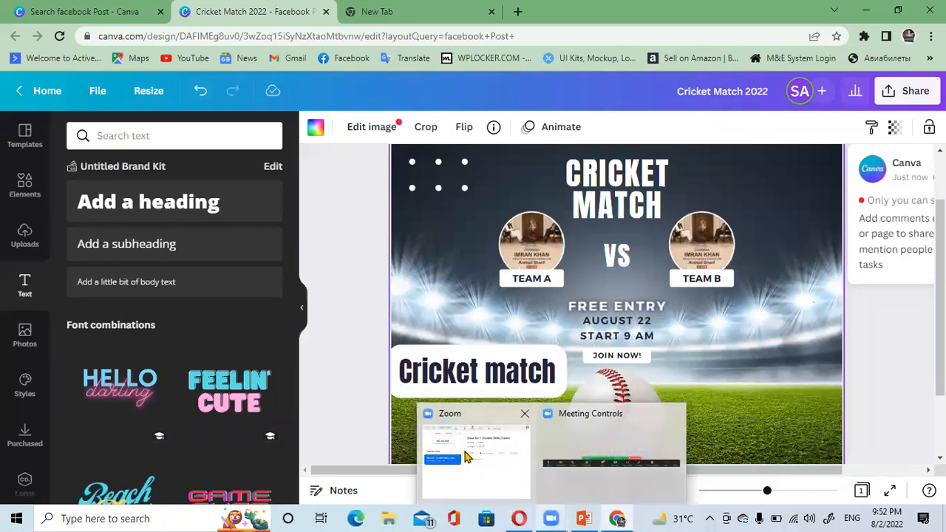